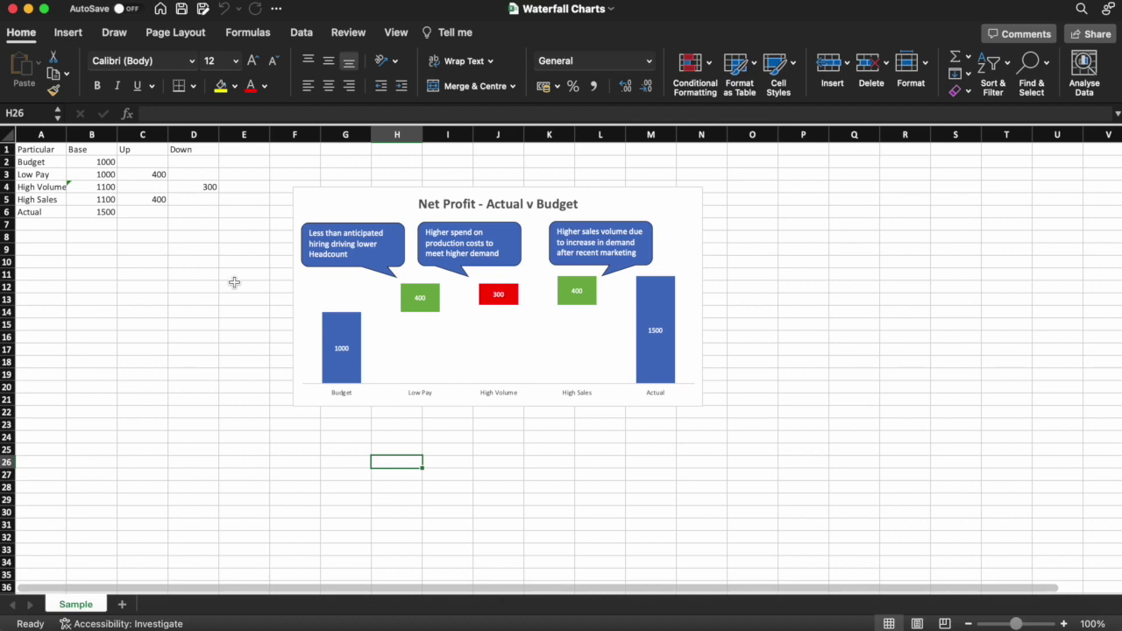
left_click(234, 282)
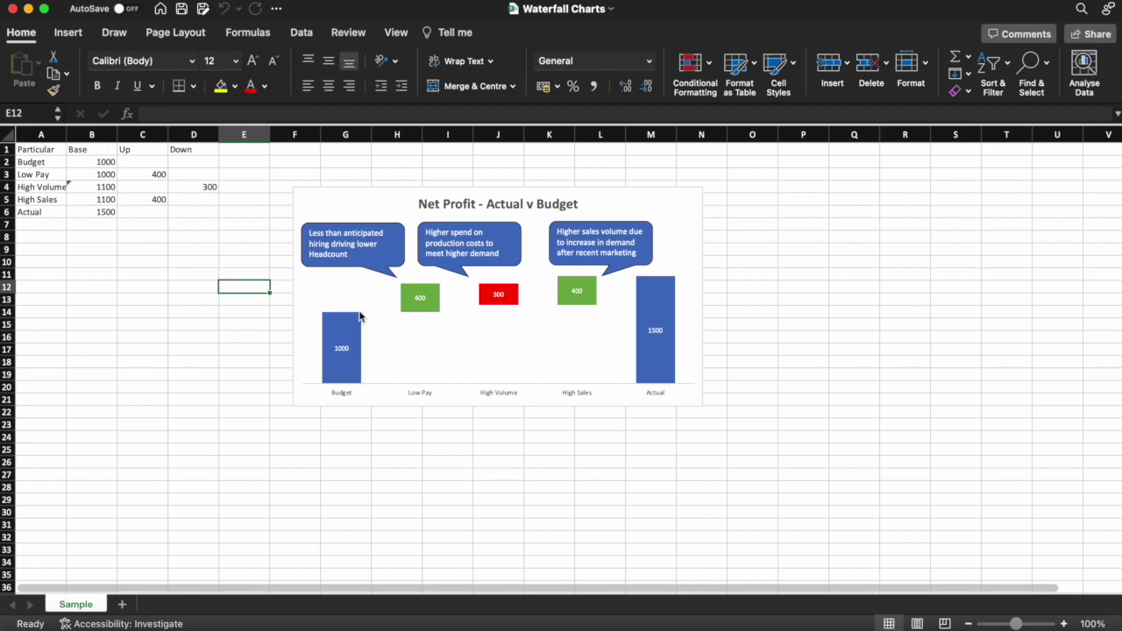
Step: Add a new worksheet and enter the headers Particulars in A1 and Base in B1
mouse_move(424, 336)
mouse_move(348, 333)
left_click(122, 604)
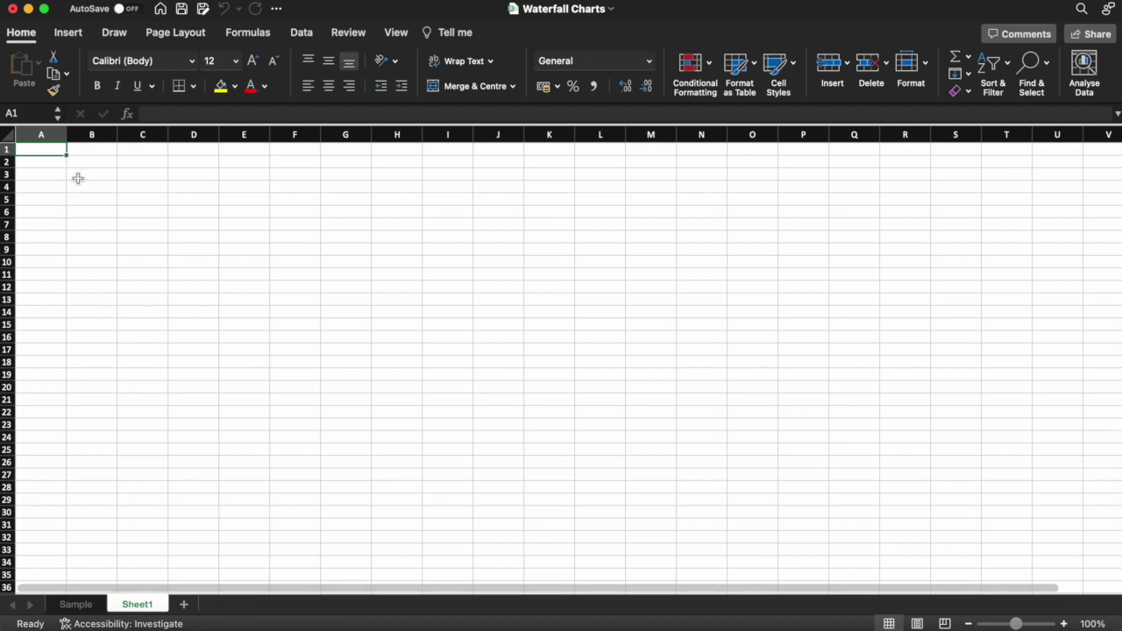
type("Pa")
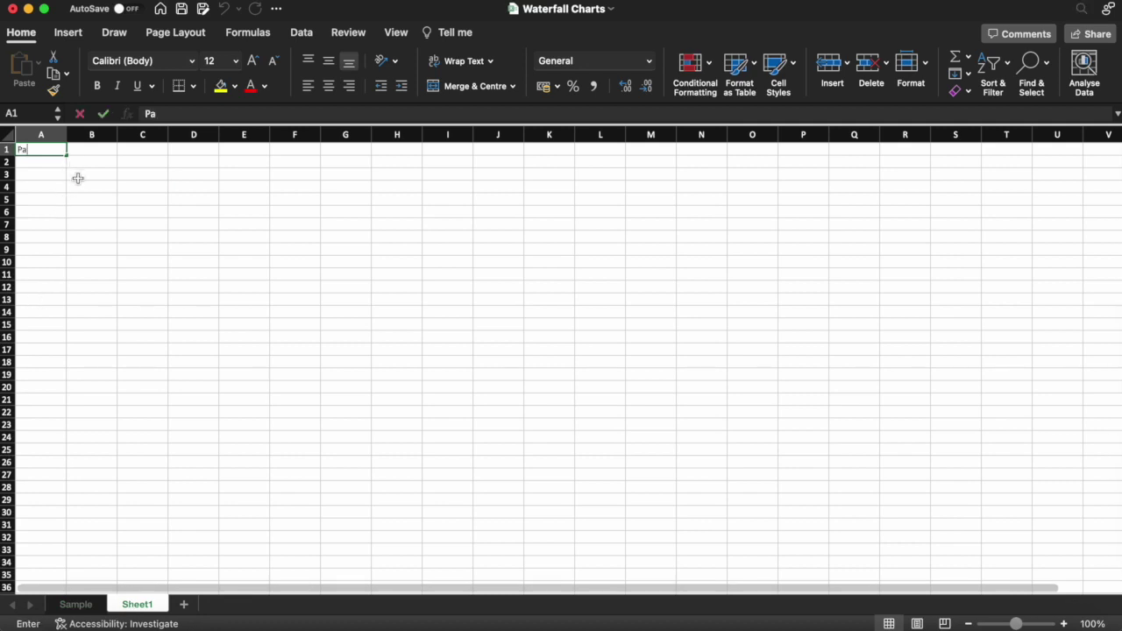
type("rticulars")
key("Return")
key("Up")
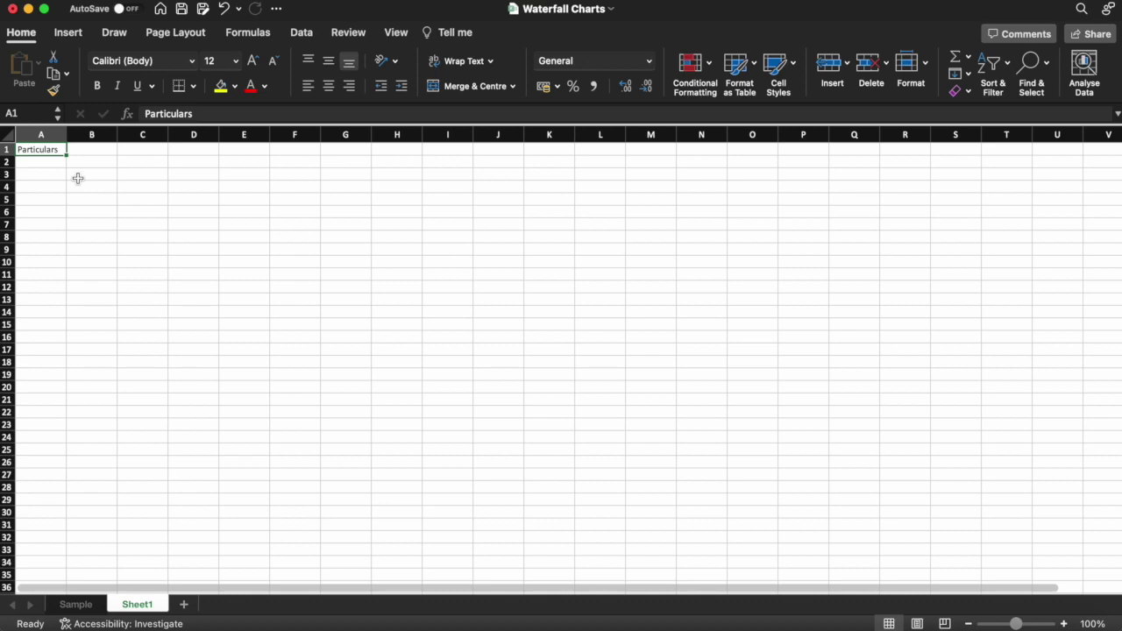
key("Right")
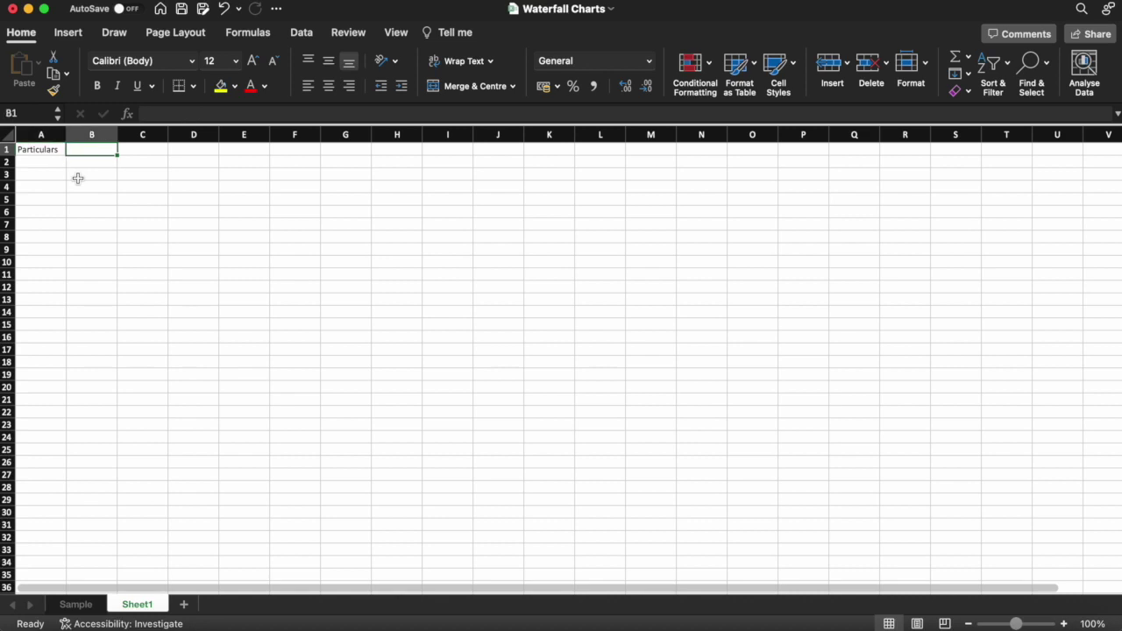
type("Base")
key("Return")
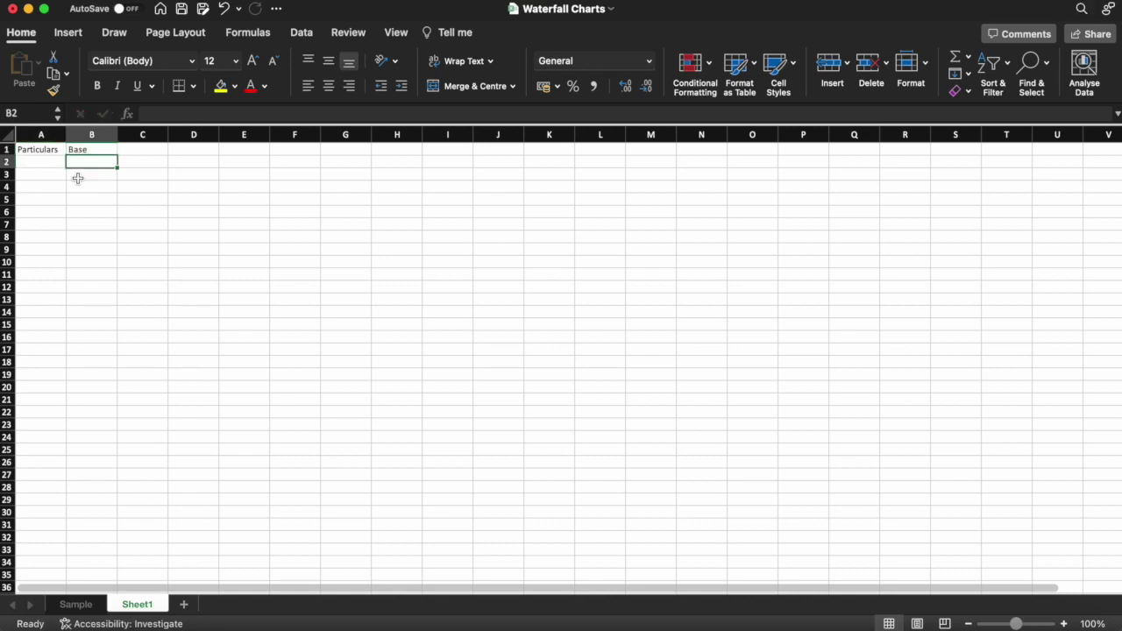
Step: Enter the headers Up in C1 and Down in D1
key("Up")
key("Right")
type("Up")
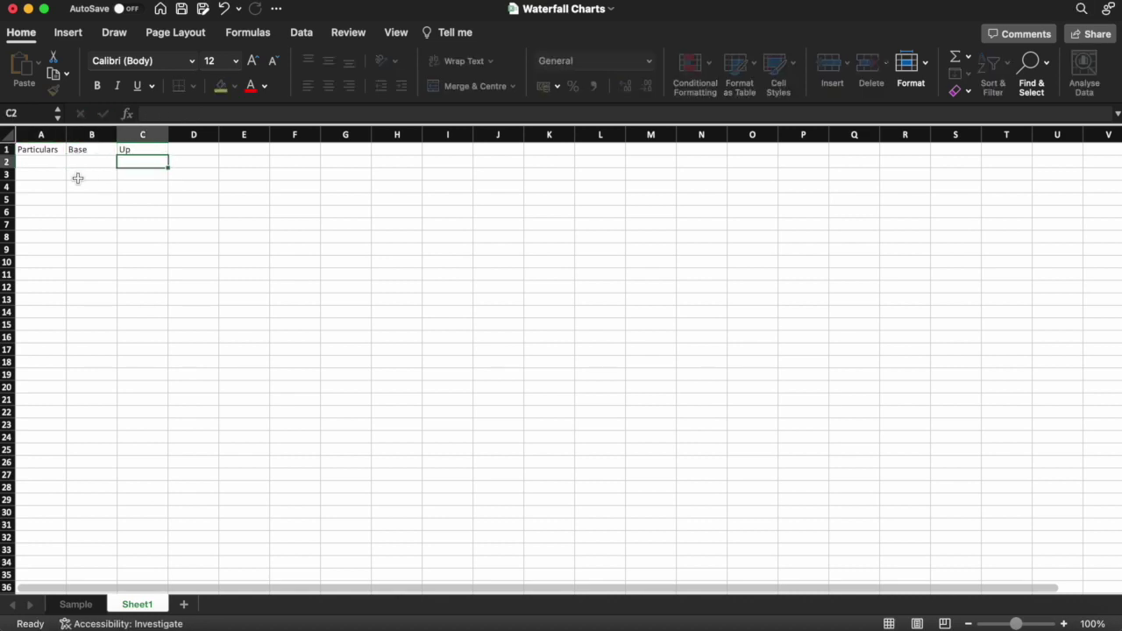
key("Right")
type("Down")
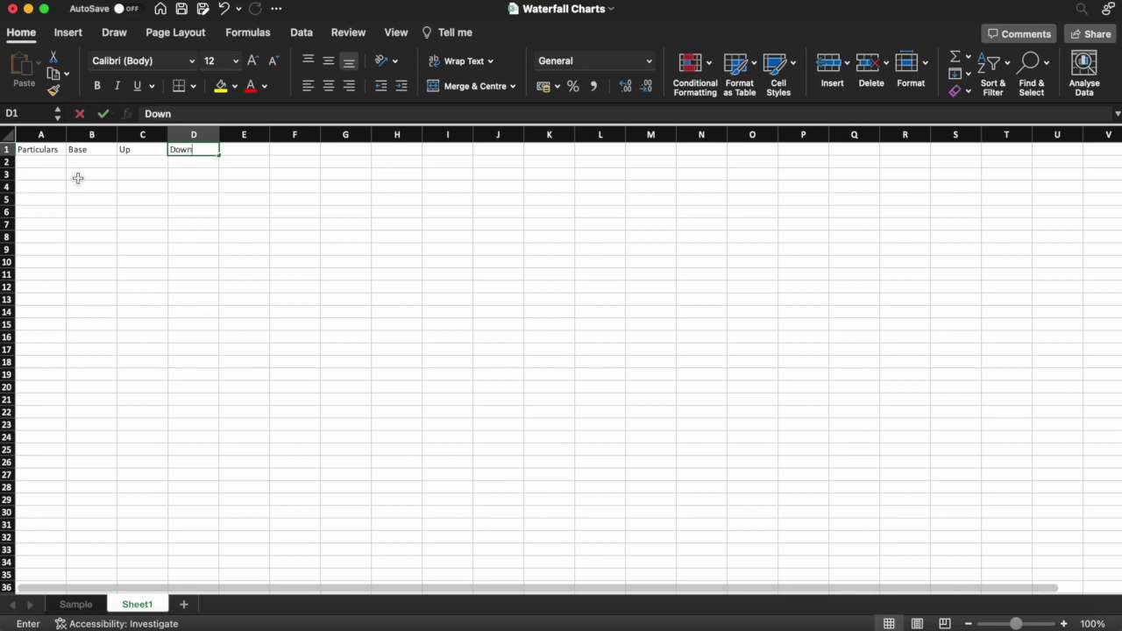
key("Return")
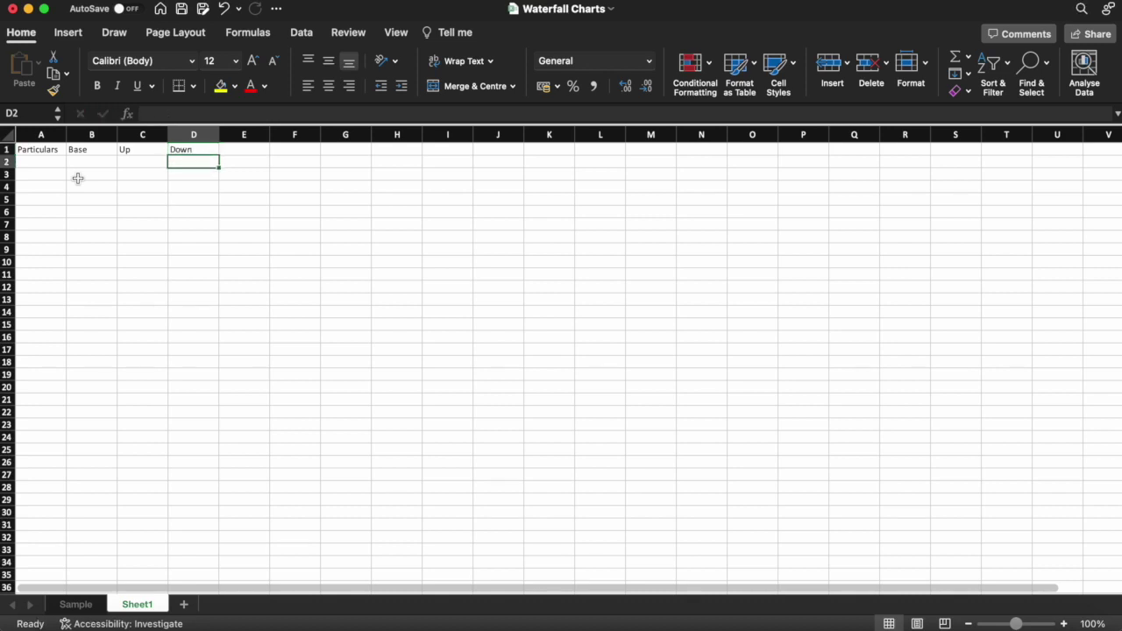
Step: Enter the row label Budget in A2 with a Base value of 1000 in B2
key("Left")
key("Left")
key("Left")
type("Budget")
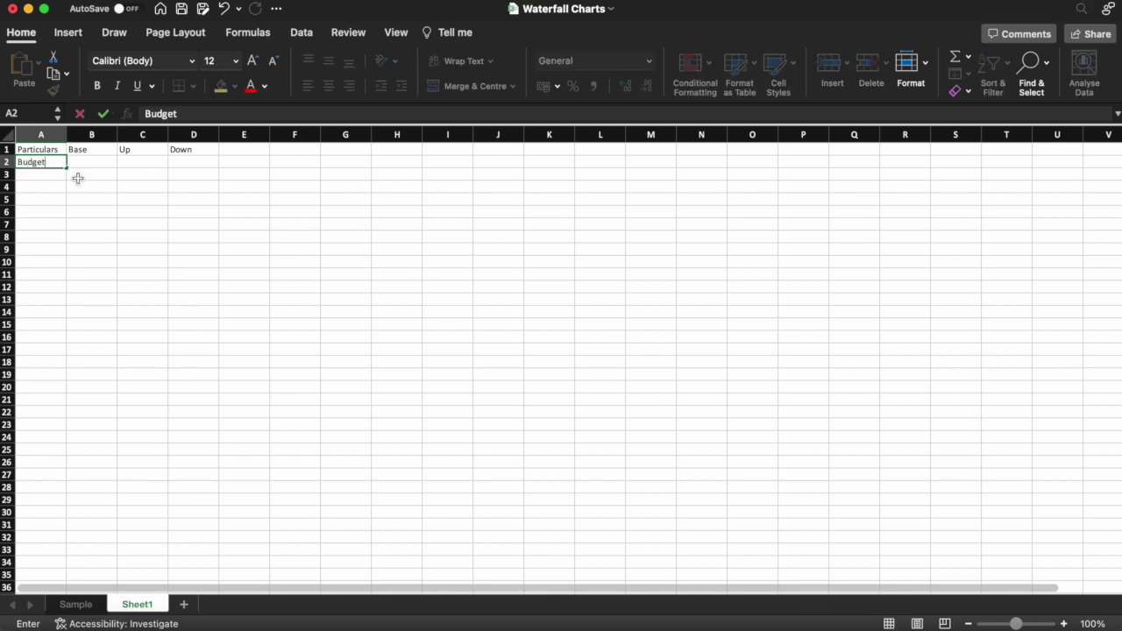
key("Return")
key("Up")
key("Right")
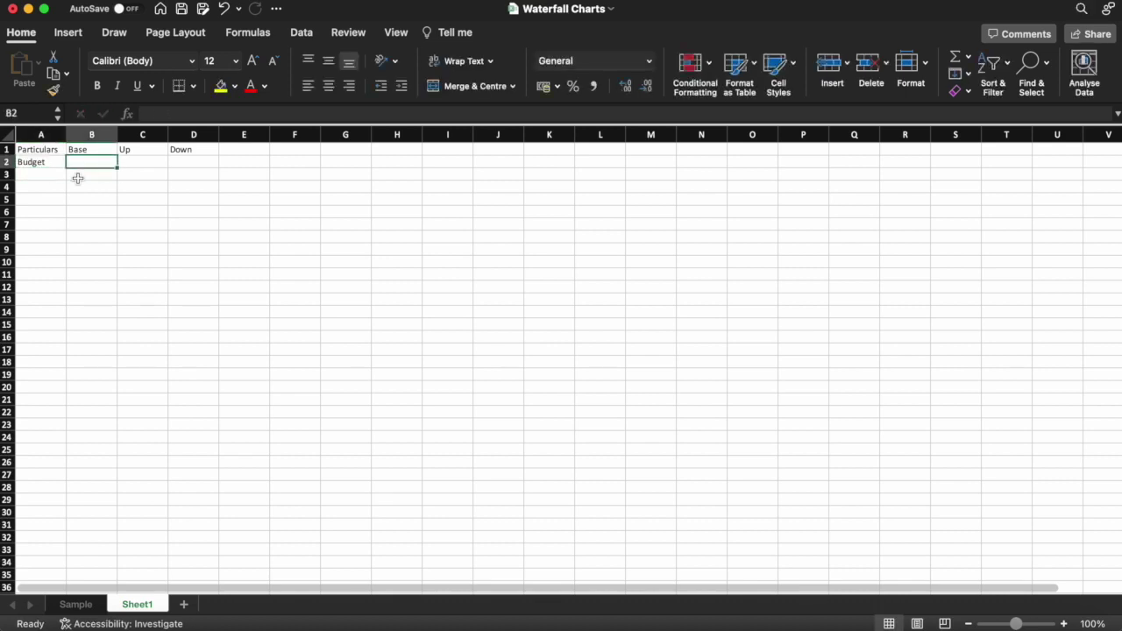
type("1000")
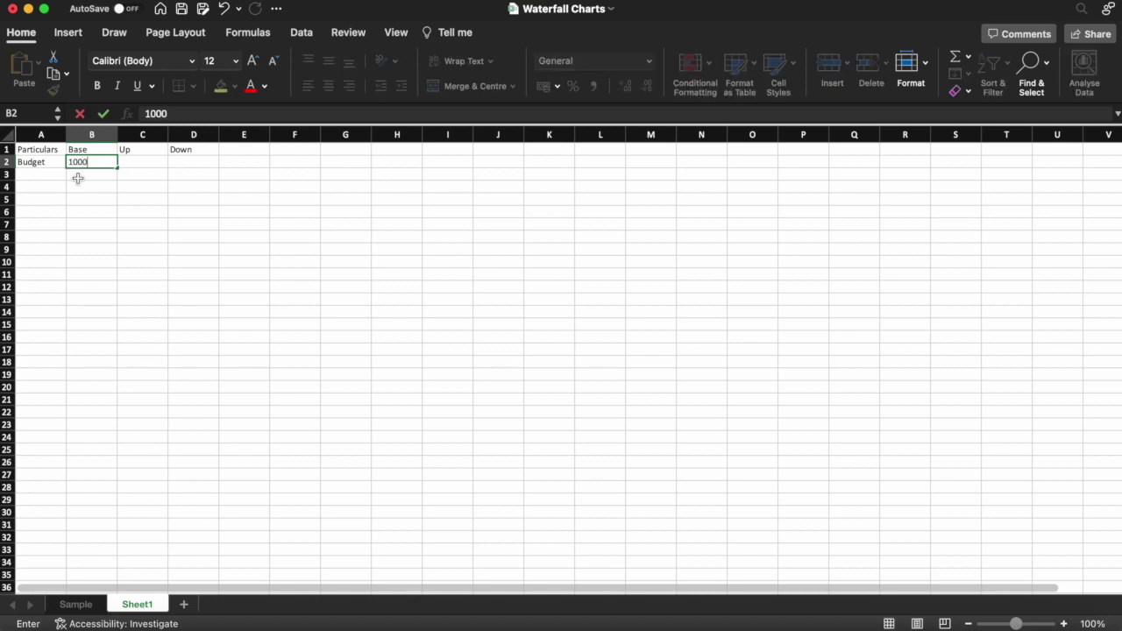
key("Return")
key("Up")
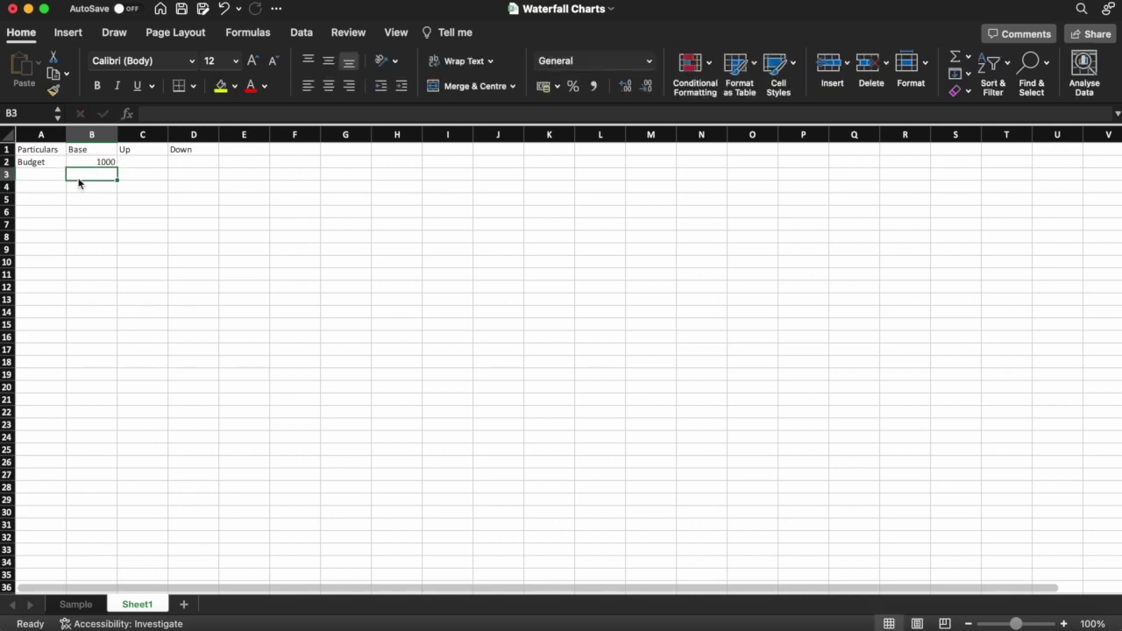
key("Right")
key("Down")
key("Down")
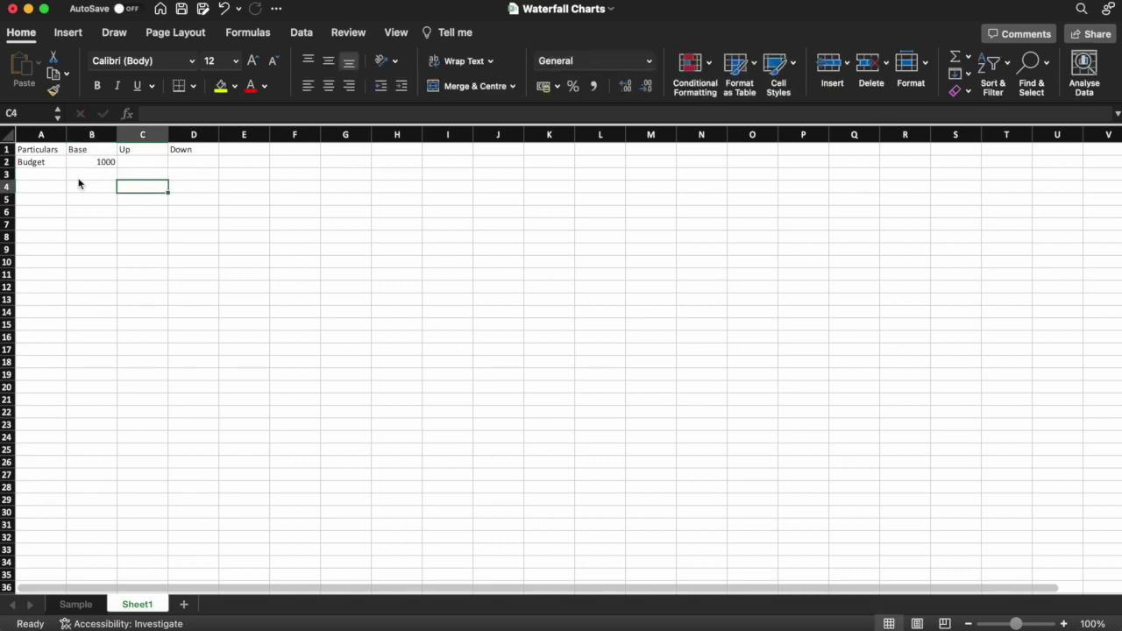
key("Left")
key("Up")
key("Up")
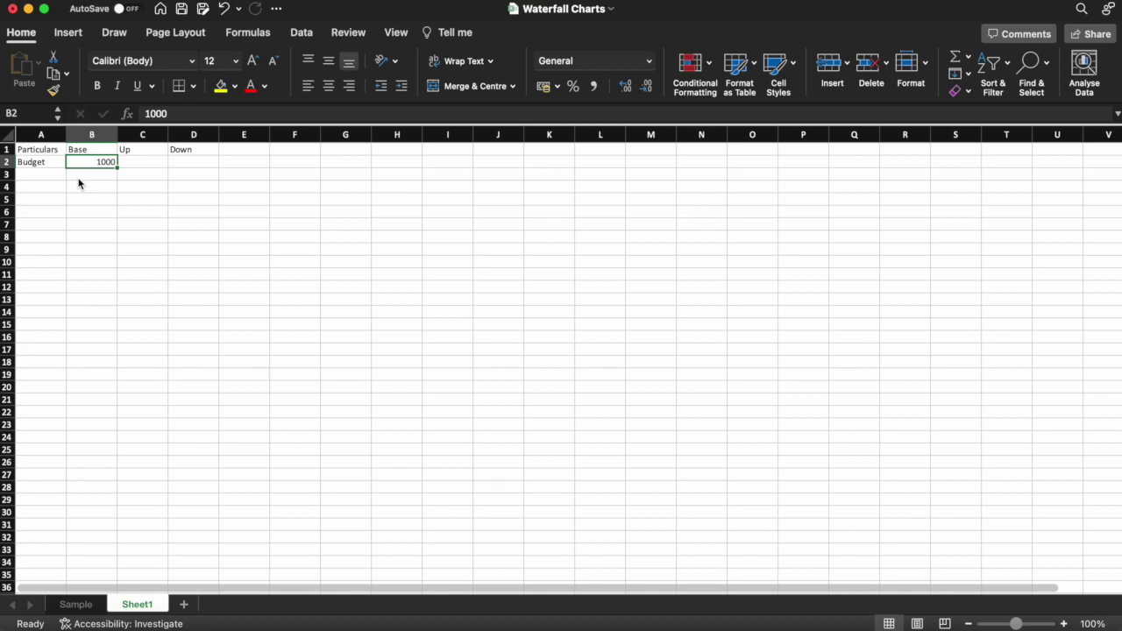
Step: Enter the row label Actual in A6 with a Base value of 1500 in B6
key("Down")
key("Down")
key("Down")
key("Down")
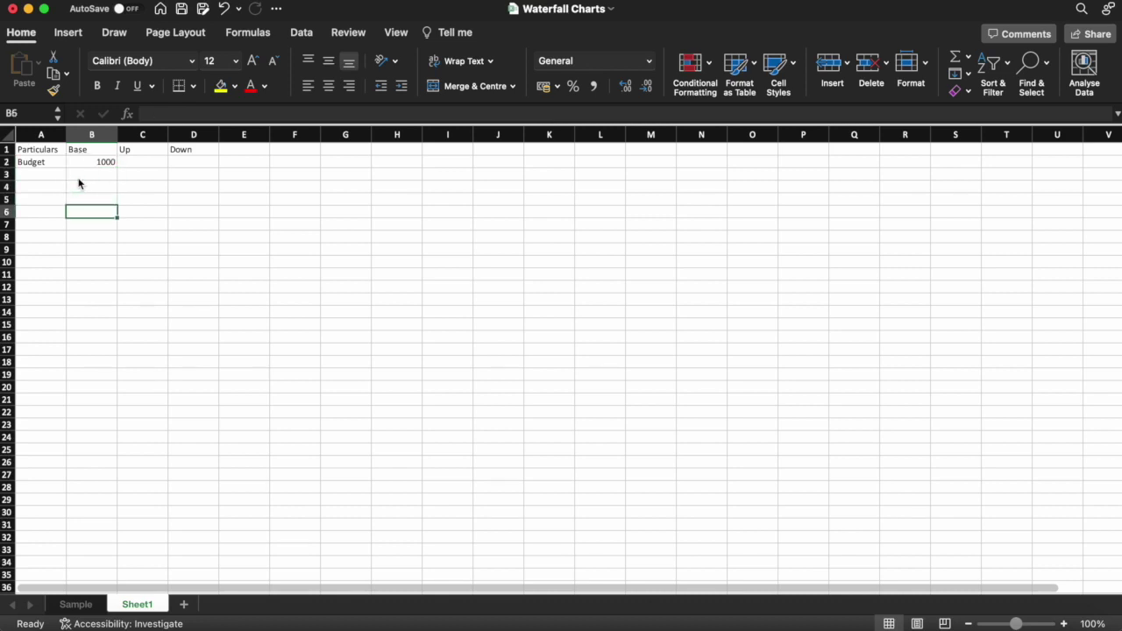
key("Left")
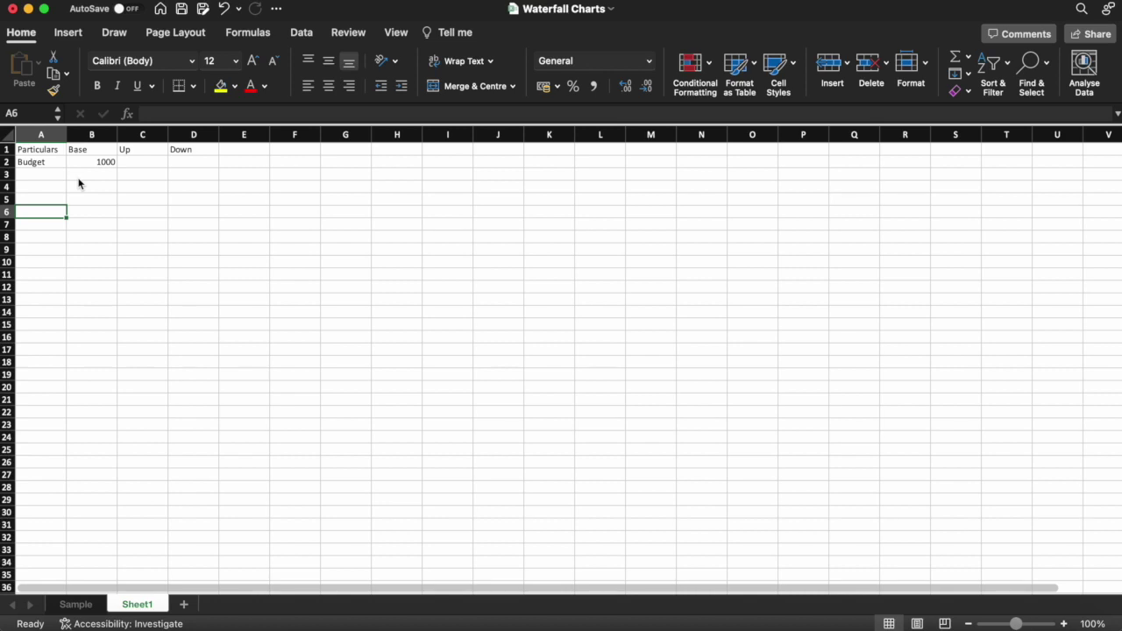
type("Actual")
key("Return")
key("Up")
key("Right")
type("1500")
key("Return")
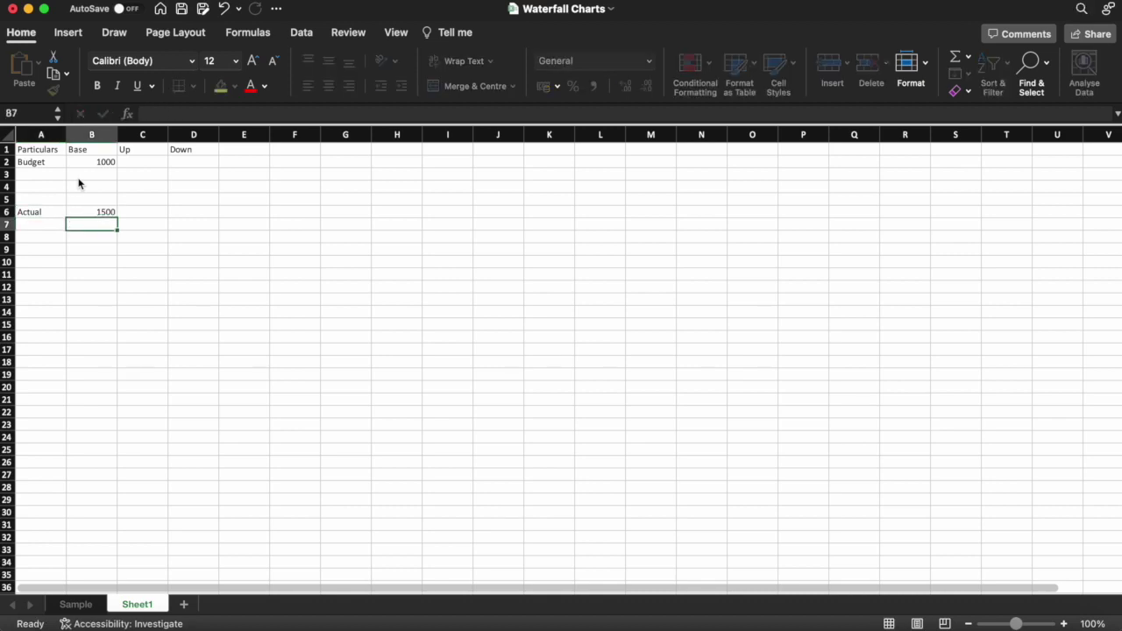
Step: Enter Low TLR in A3 as the first variance label below Budget
key("Up")
key("Up")
key("Up")
key("Up")
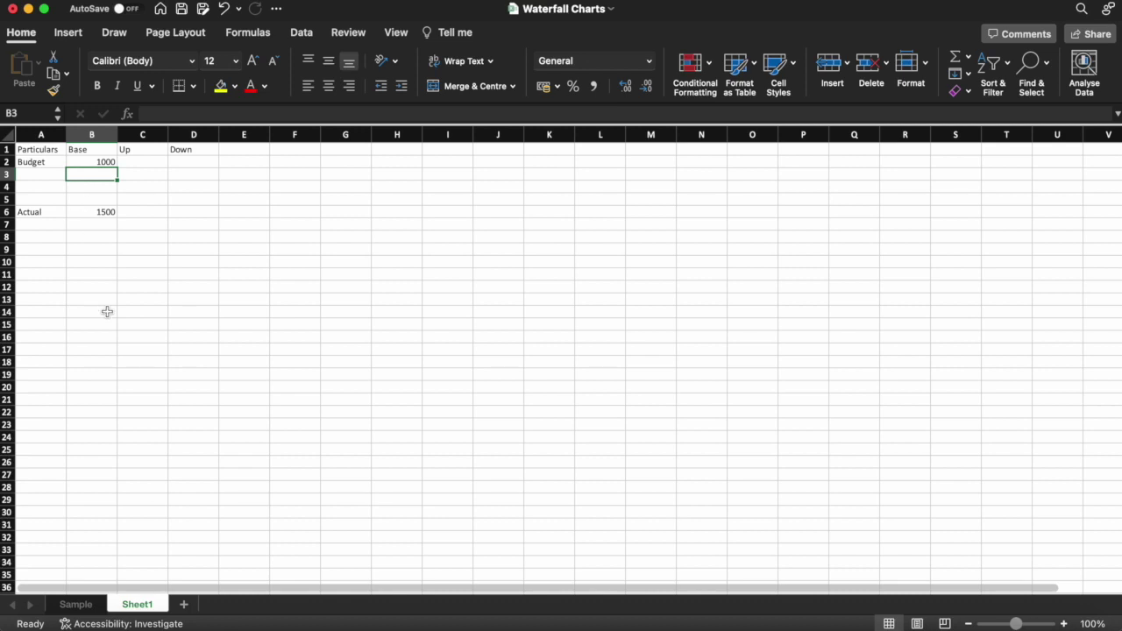
key("Left")
type("Low Volum")
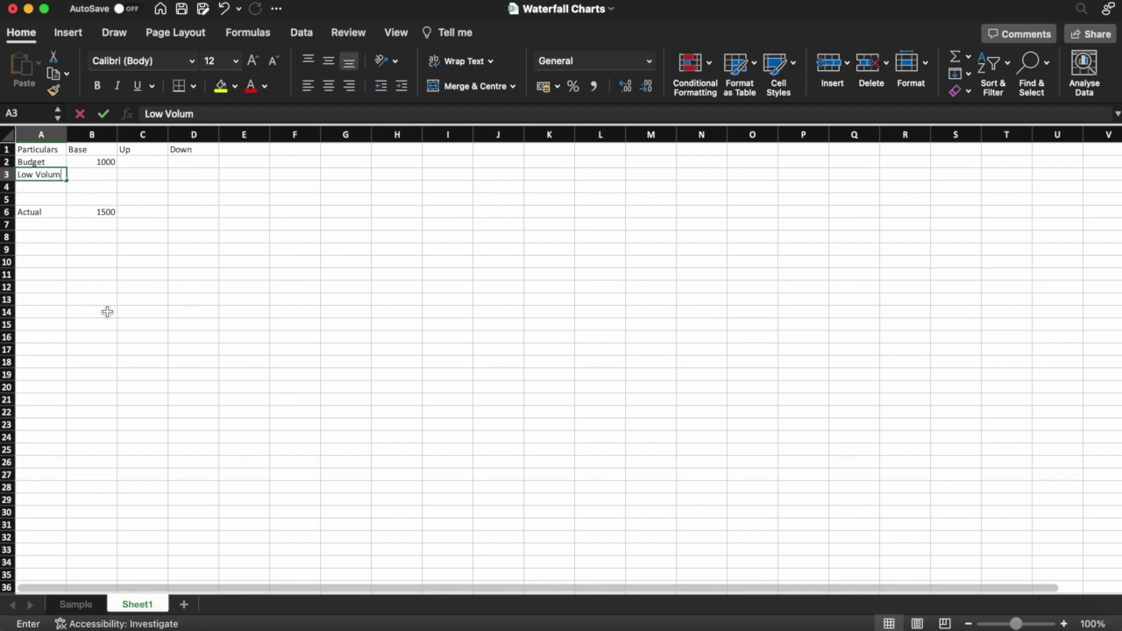
key("BackSpace")
key("BackSpace")
key("BackSpace")
key("BackSpace")
key("BackSpace")
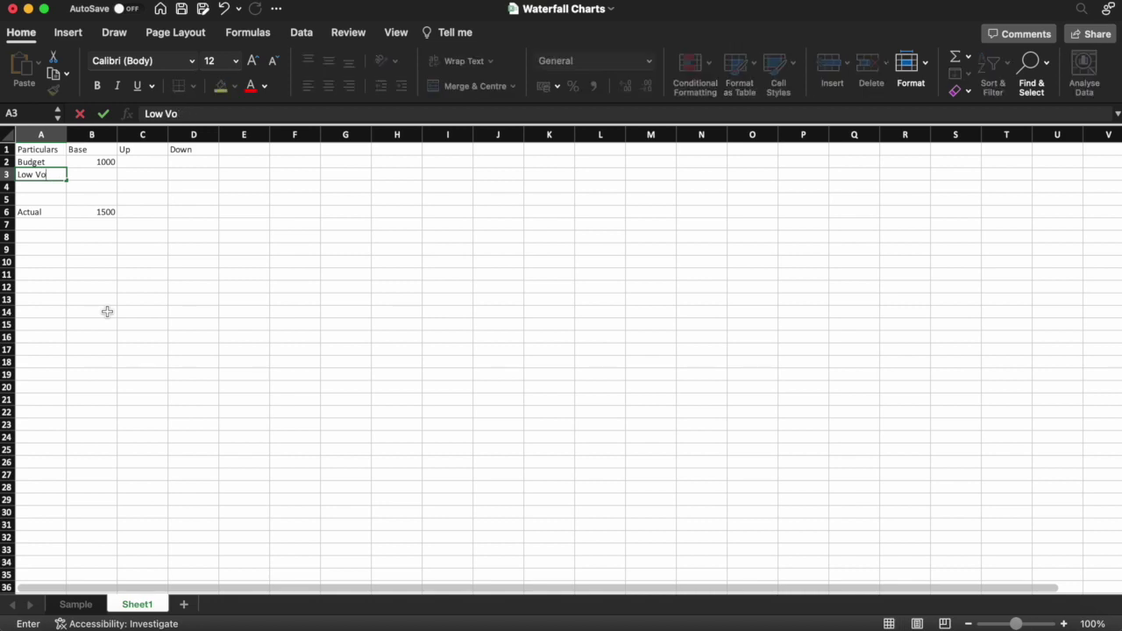
type("TLR")
key("Return")
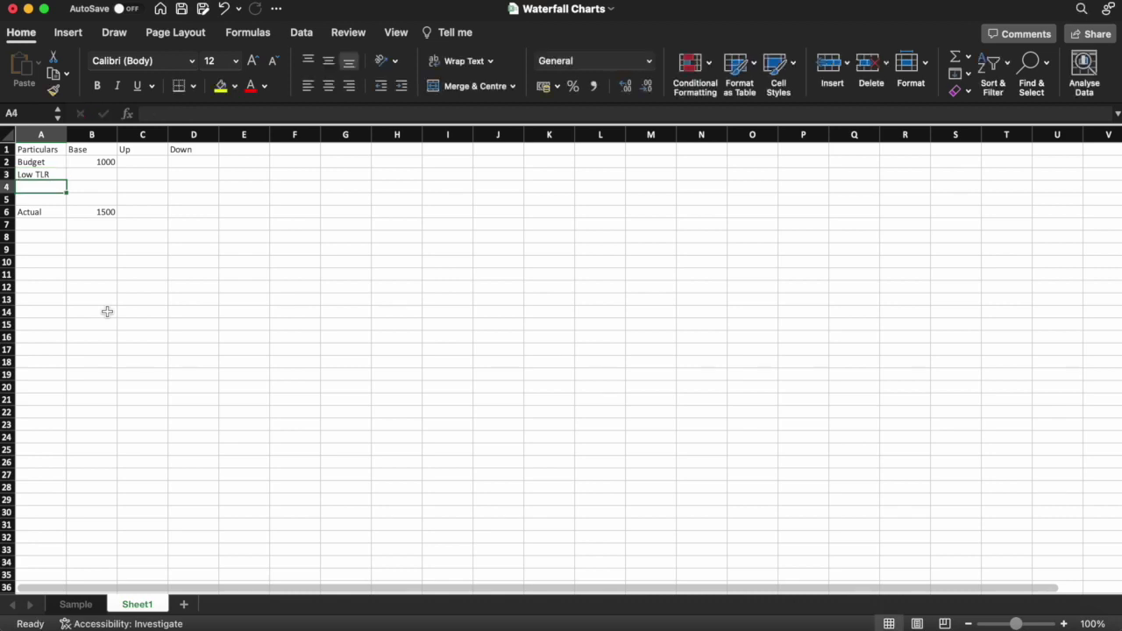
Step: Enter 500 in the Up column for the Low TLR row
key("Up")
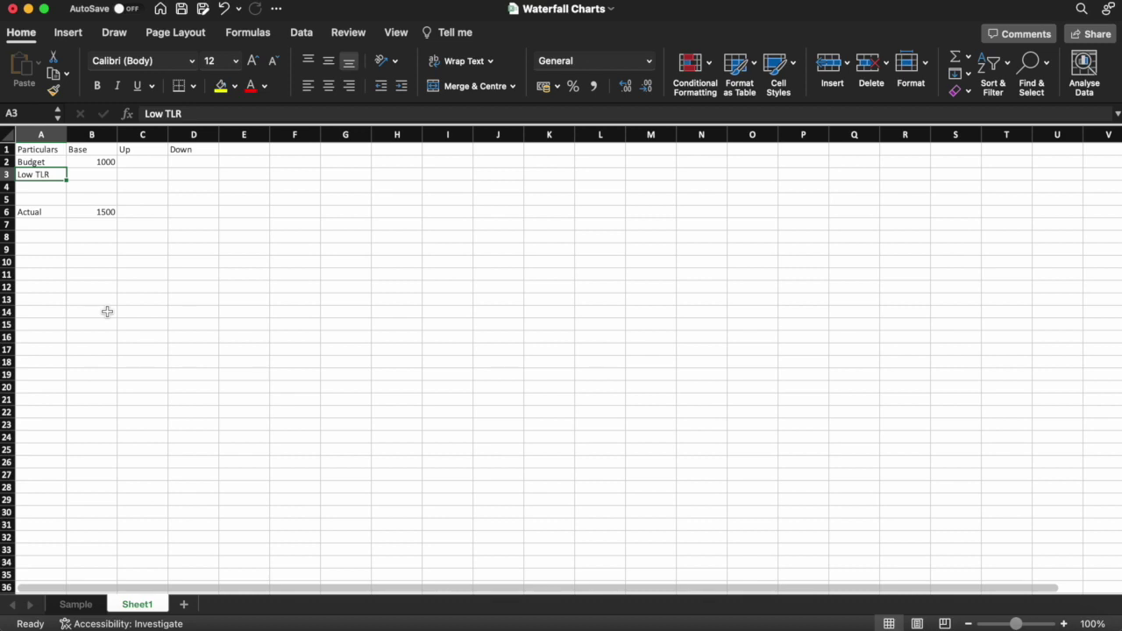
key("Right")
key("Right")
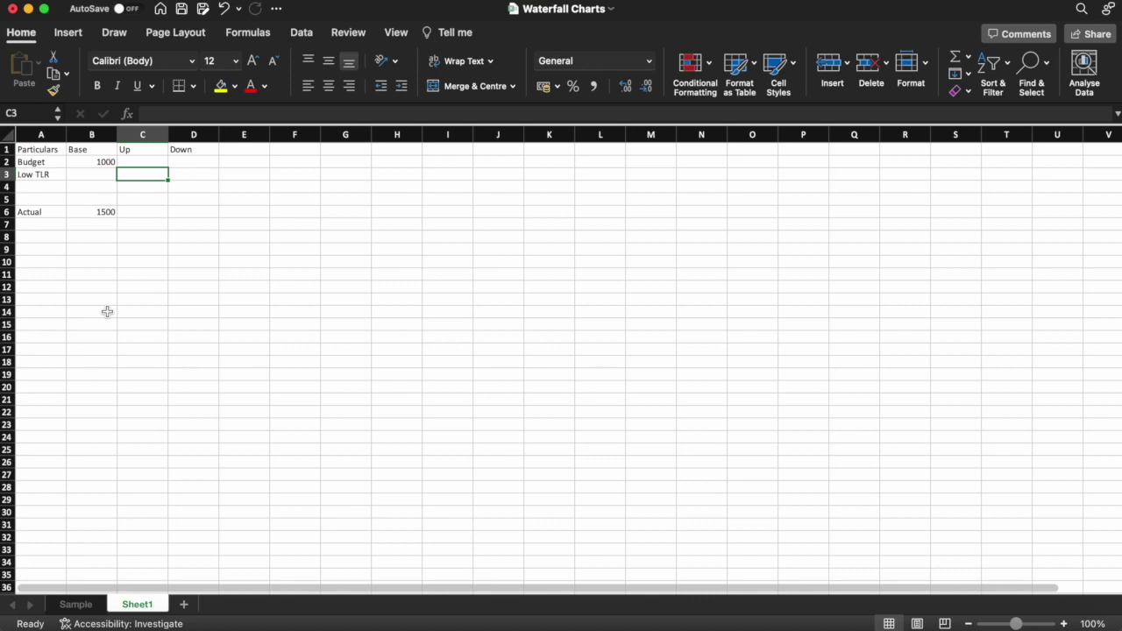
type("500")
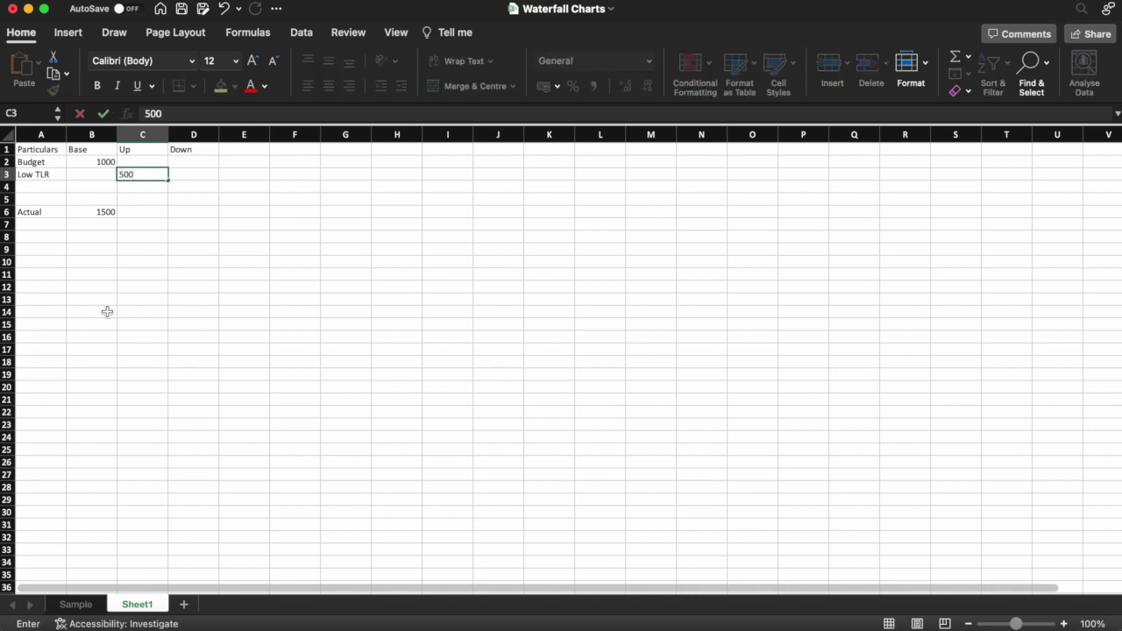
key("Return")
Step: Enter the label Higher COS in A4 and its Down value of 300 in D4
key("Left")
key("Left")
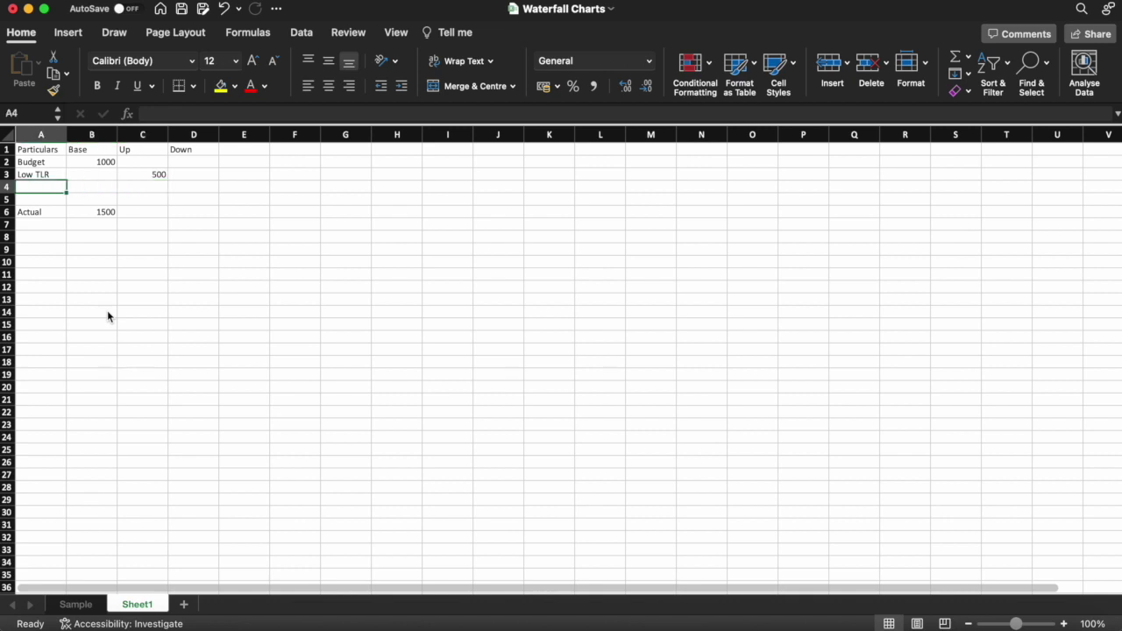
type("Higher COS")
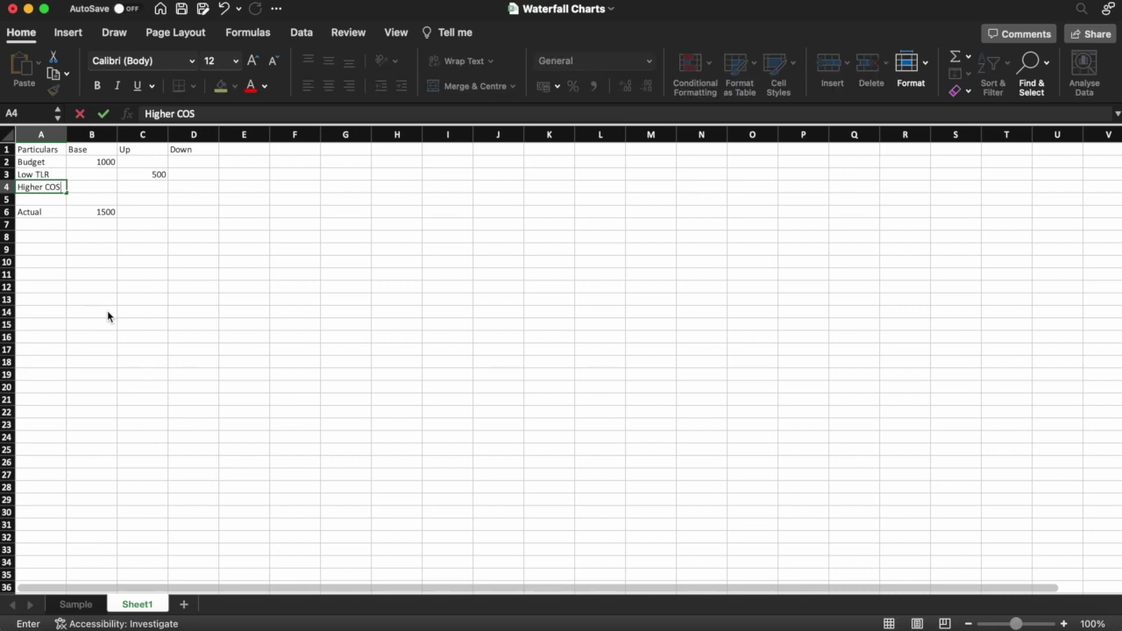
key("Return")
key("Up")
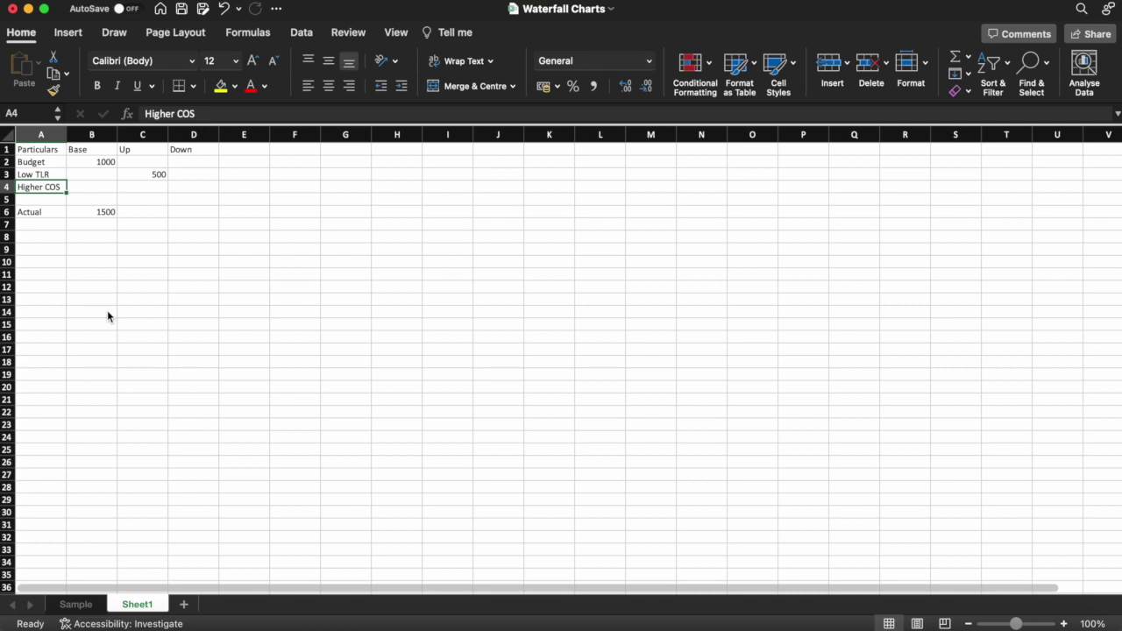
key("Right")
key("Right")
key("Right")
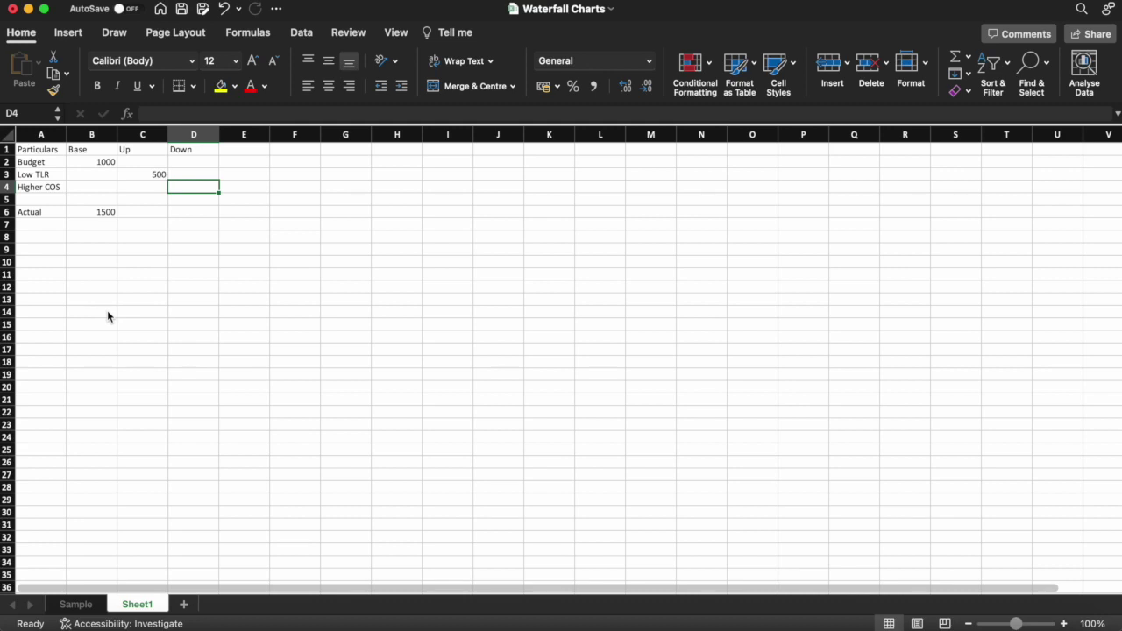
type("00")
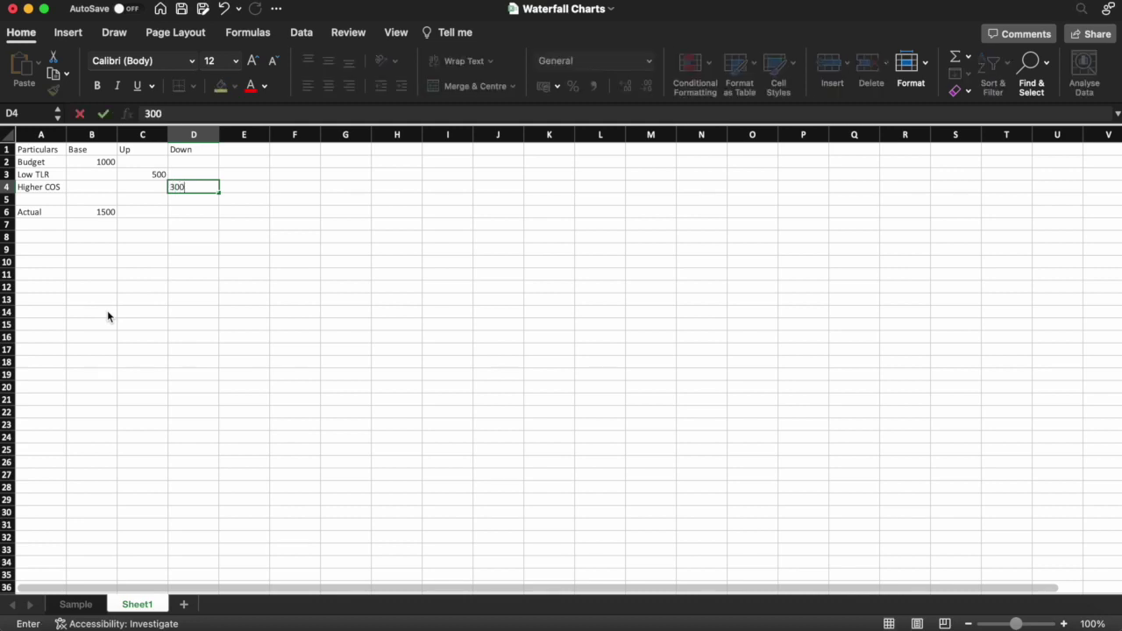
key("Return")
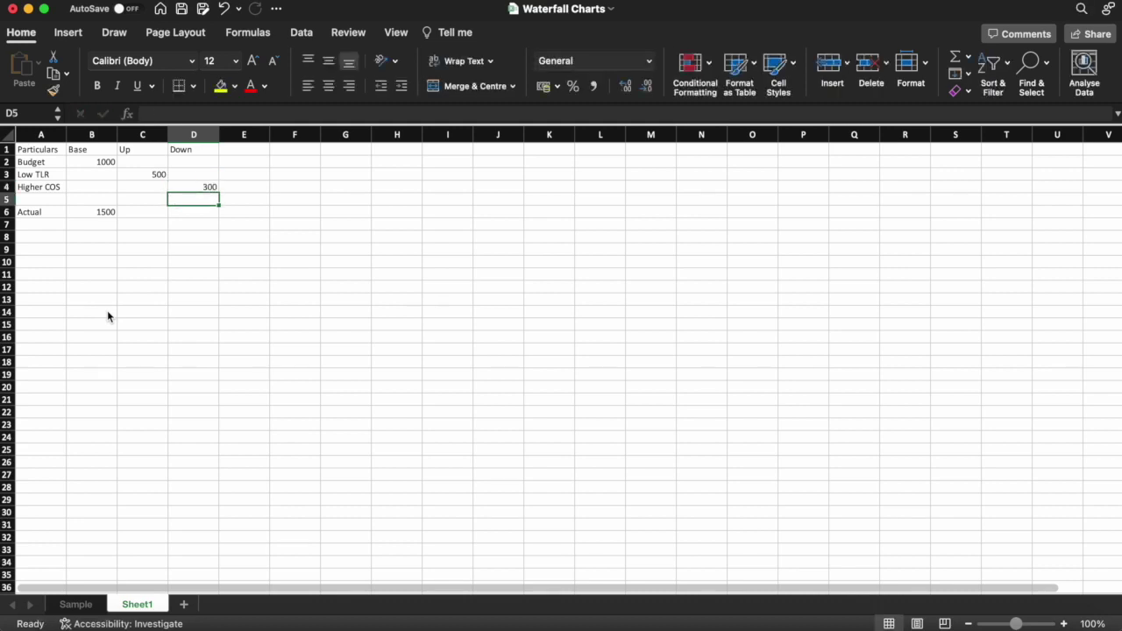
Step: Select the Base, Up and Down values in B2:D4 to check their running sum
key("Left")
key("Left")
key("Up")
key("Up")
key("Up")
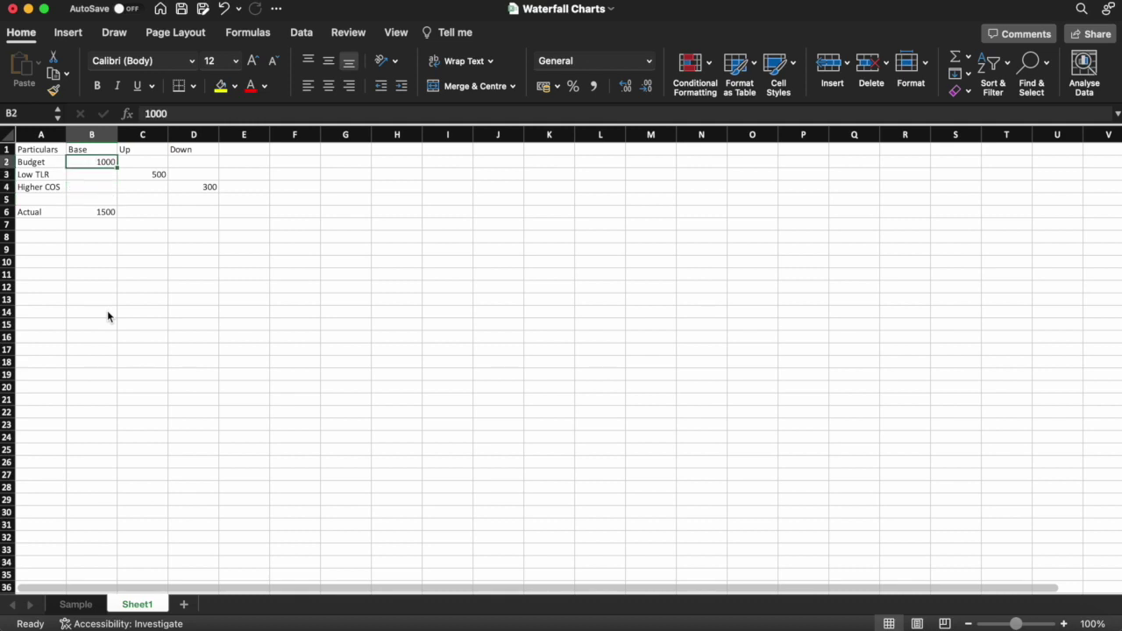
key("shift+Down")
key("shift+Right")
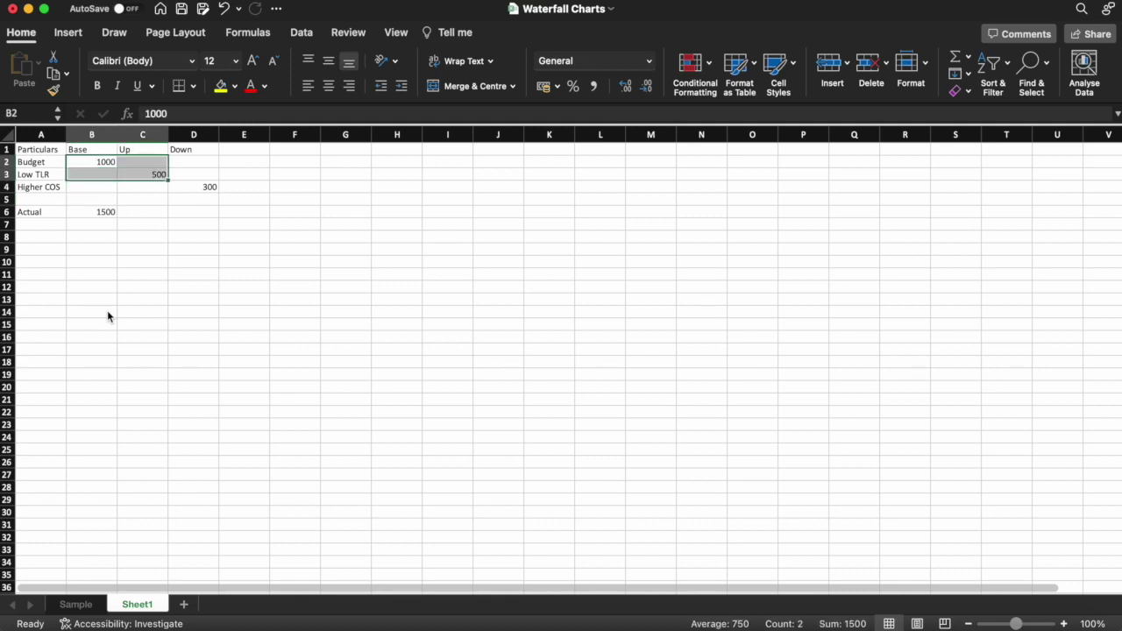
key("shift+Down")
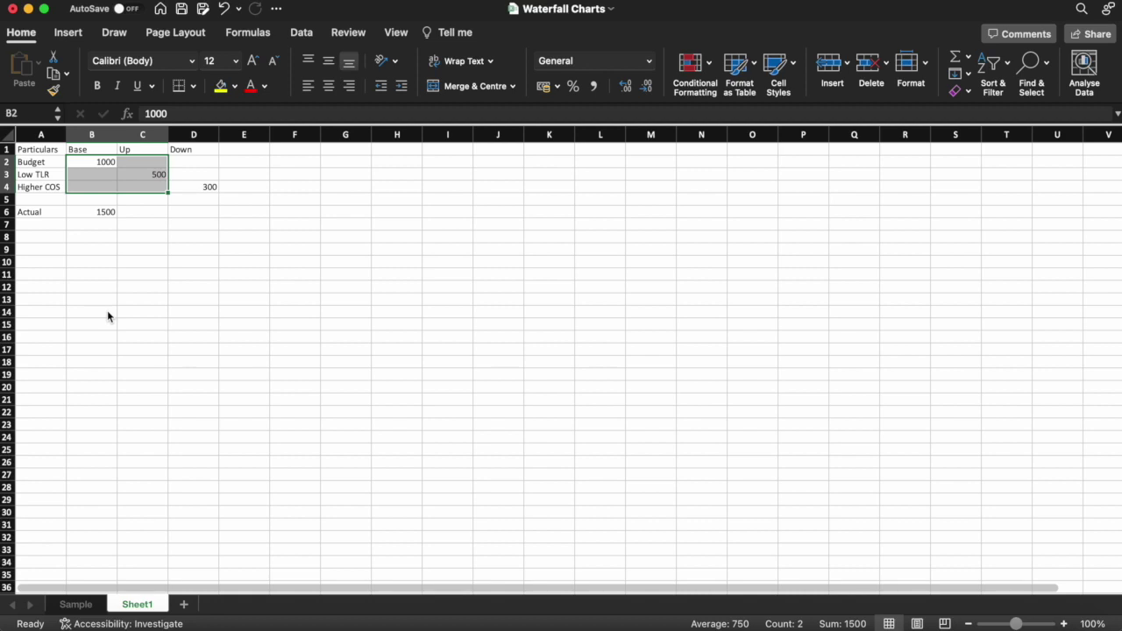
key("shift+Right")
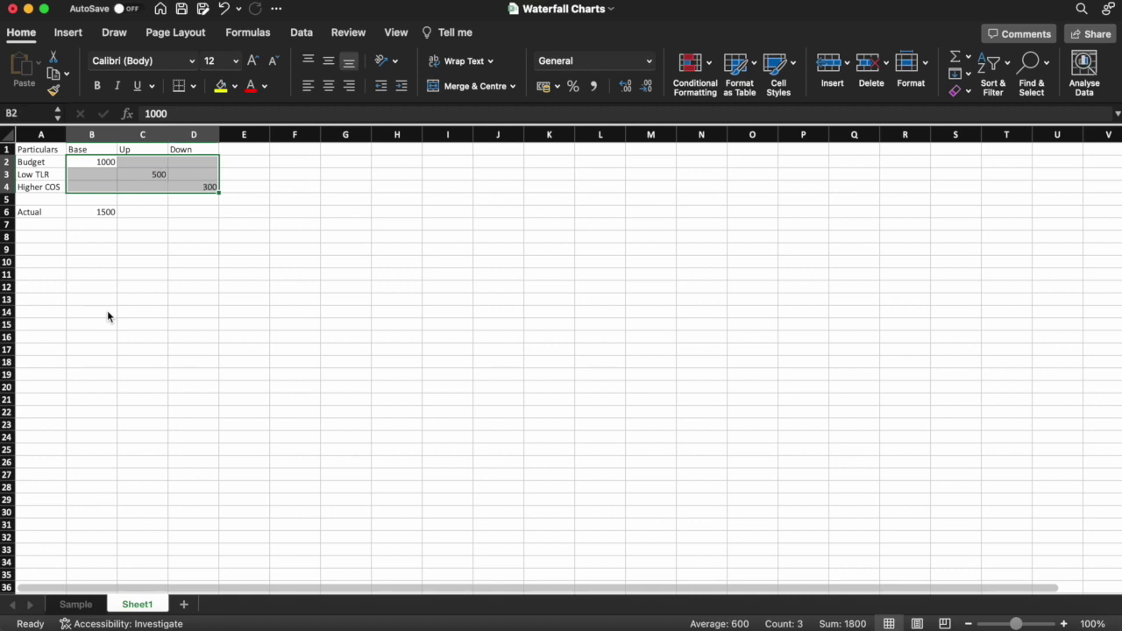
Step: Enter the label Higher Sales in A5 as the variance row above Actual
key("Down")
key("Down")
key("Down")
key("Down")
key("Up")
key("Left")
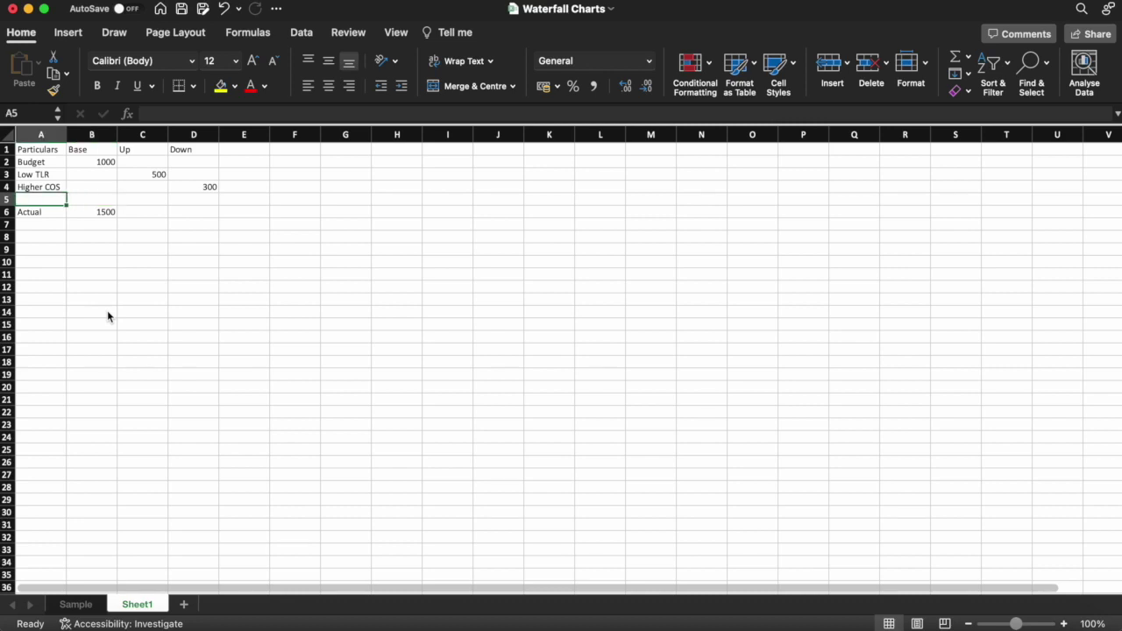
type("Higher S")
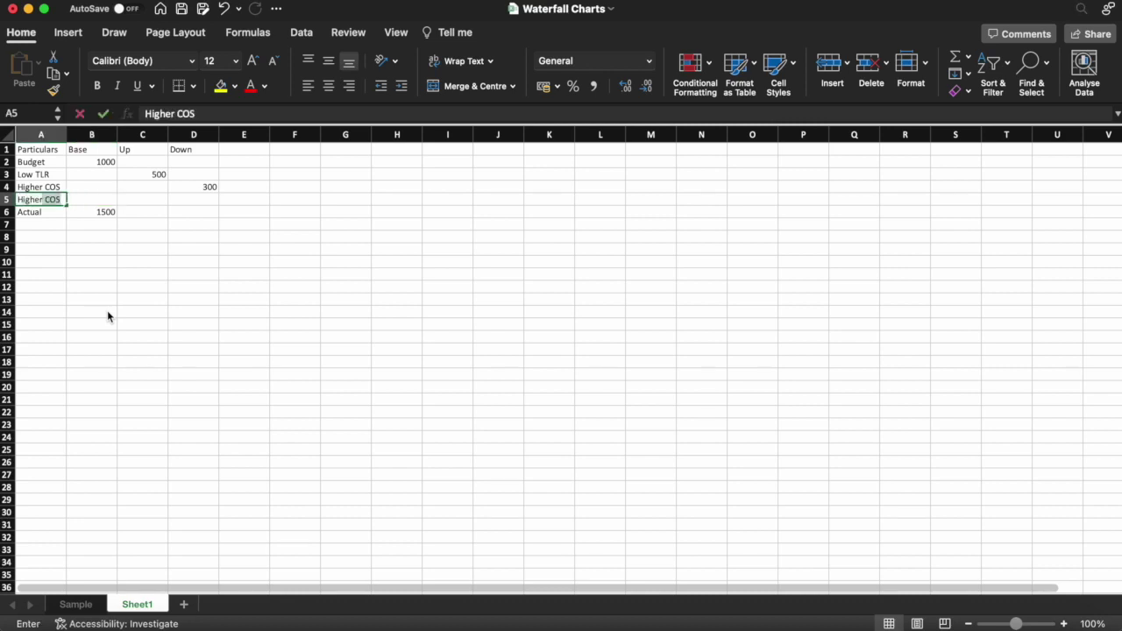
type("ales")
key("Return")
Step: Enter 300 in the Up column for the Higher Sales row
key("Up")
key("Right")
key("Right")
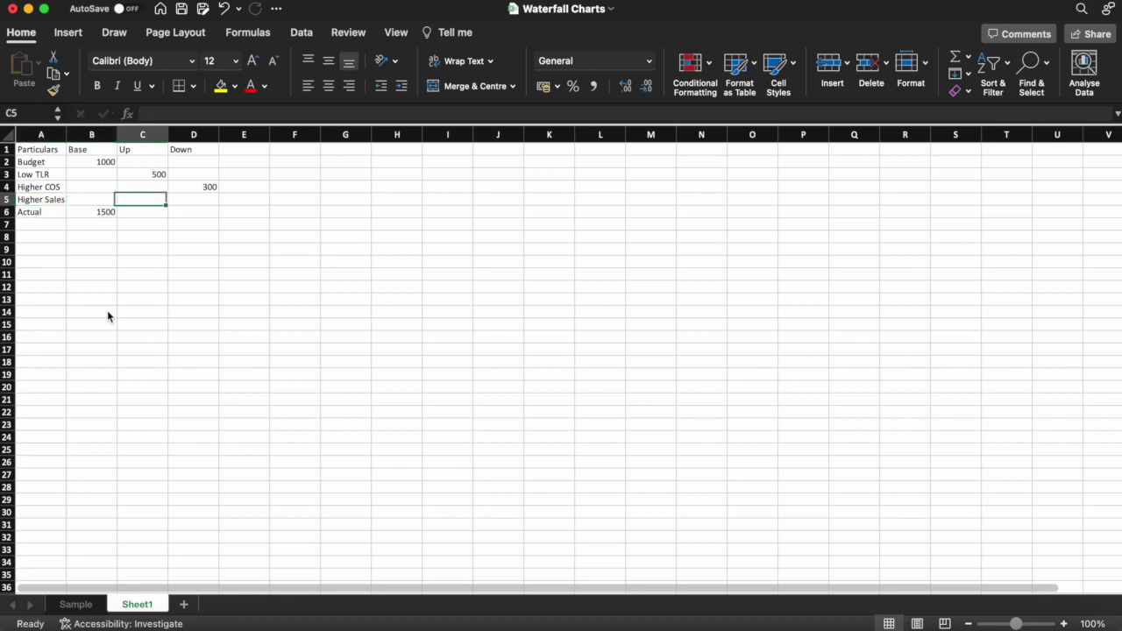
type("300")
key("Return")
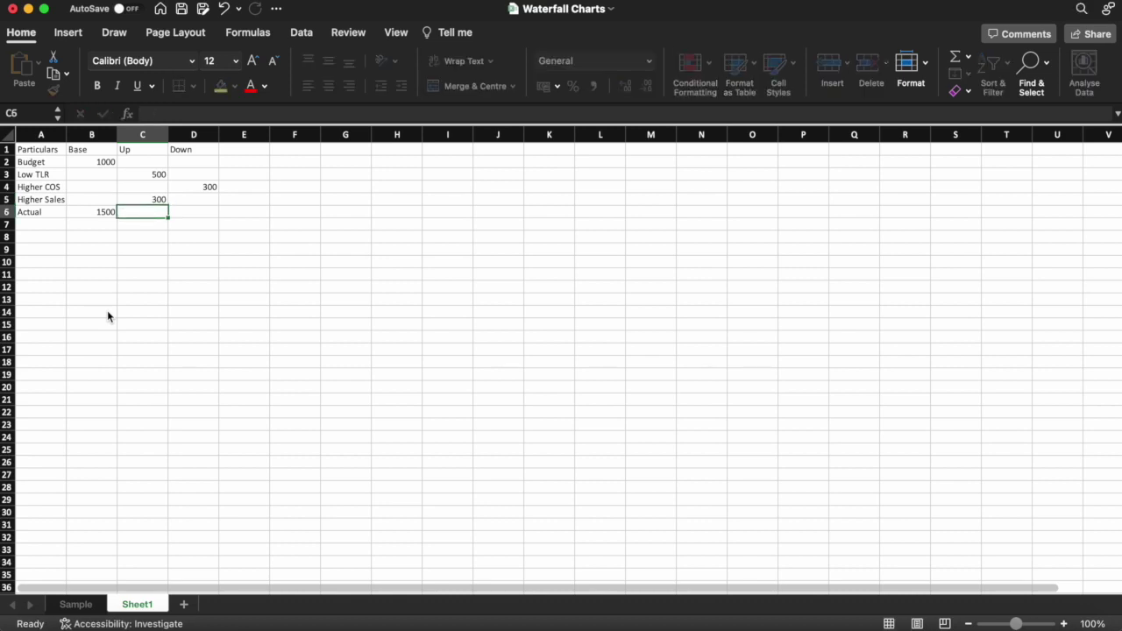
Step: Review the Low TLR, Higher COS and Higher Sales variances against the Actual base value
key("Up")
key("Left")
key("Up")
key("Up")
key("Up")
key("Down")
key("Right")
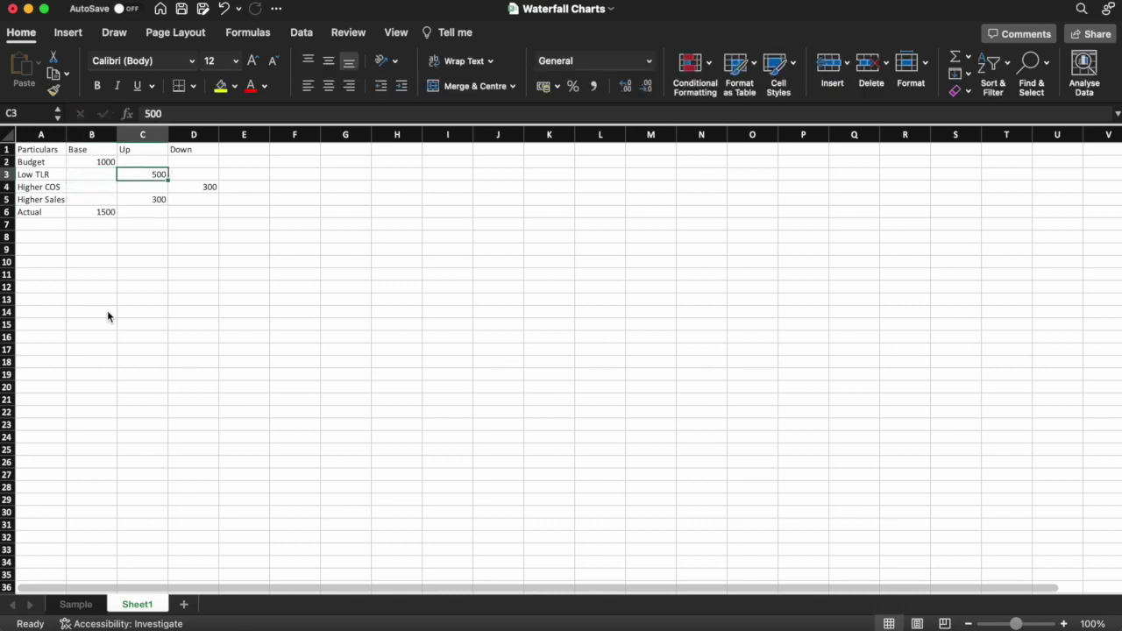
key("Right")
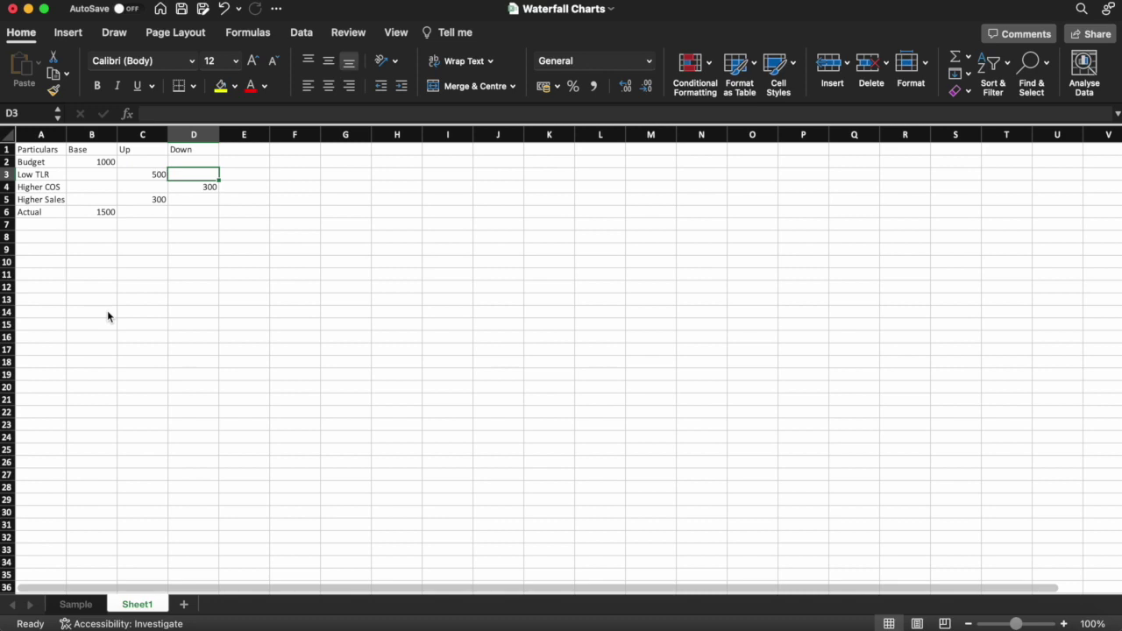
key("Down")
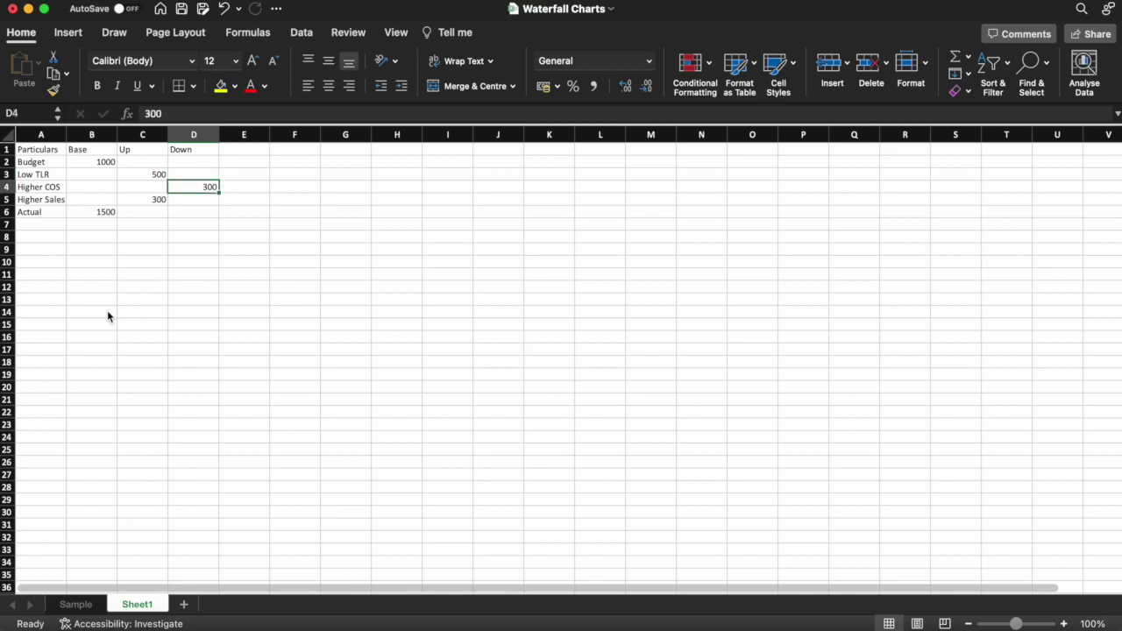
key("Down")
key("Left")
key("Down")
key("Left")
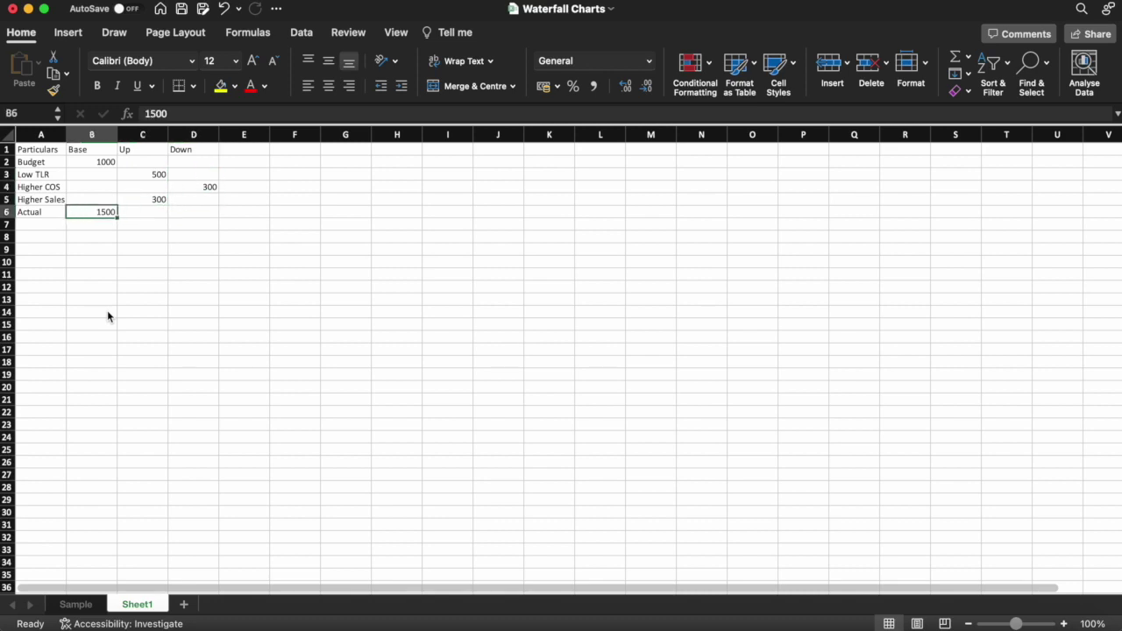
key("Right")
key("Right")
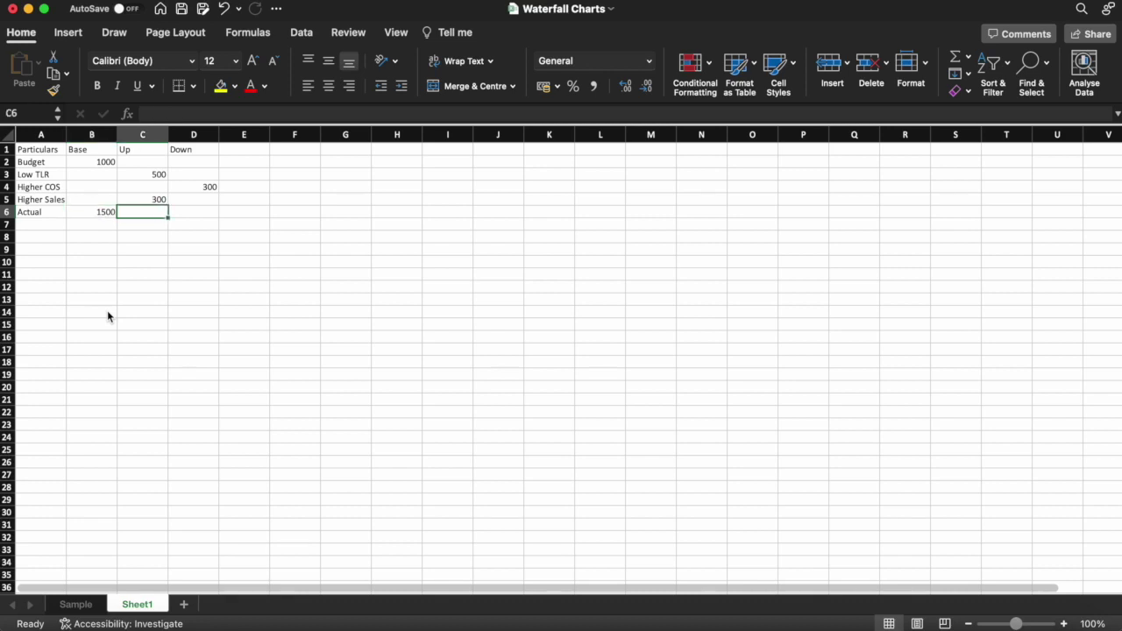
Step: Set the Down value of the Higher COS row in D4 to 400
key("Up")
key("Up")
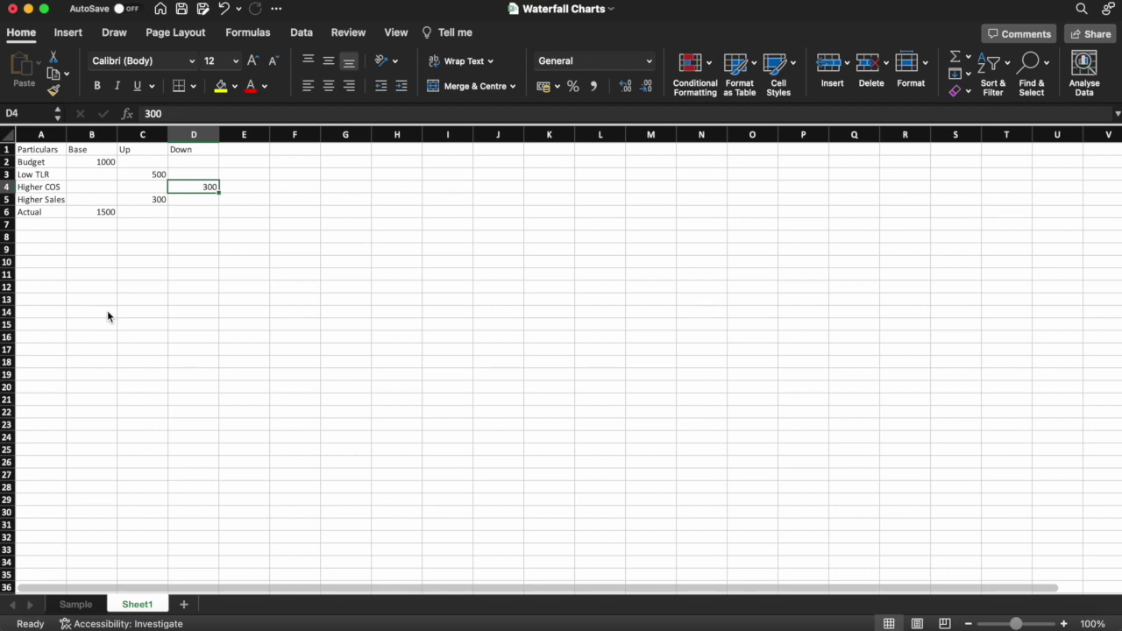
type("400")
key("Return")
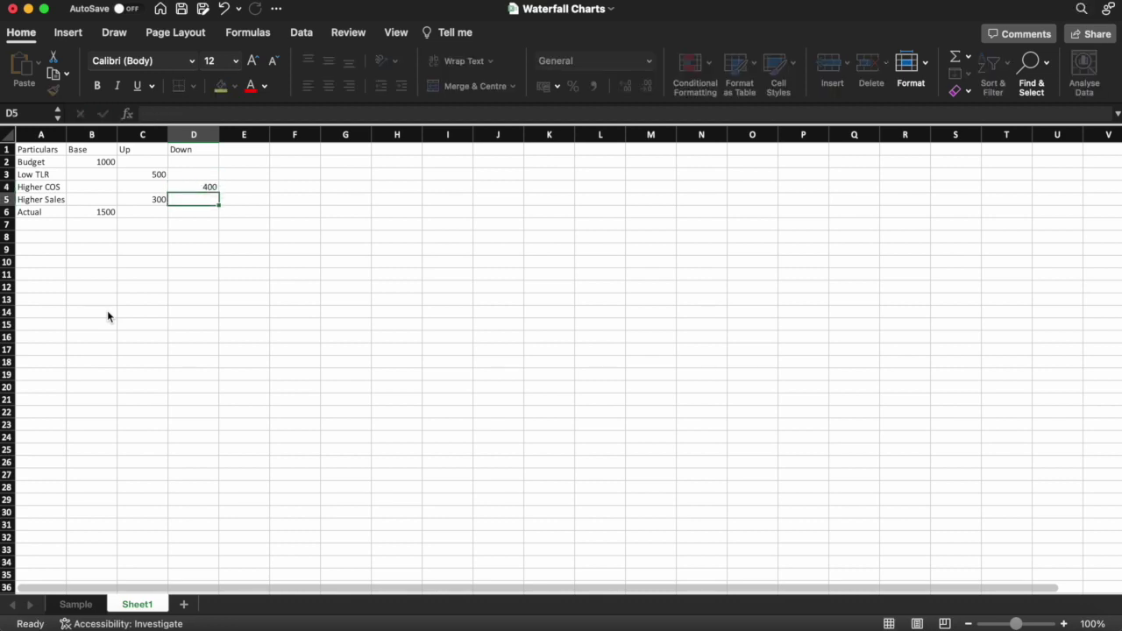
Step: Set the Up value of the Higher Sales row in C5 to 400
key("Up")
key("Left")
key("Up")
key("Up")
key("Left")
key("Down")
key("Right")
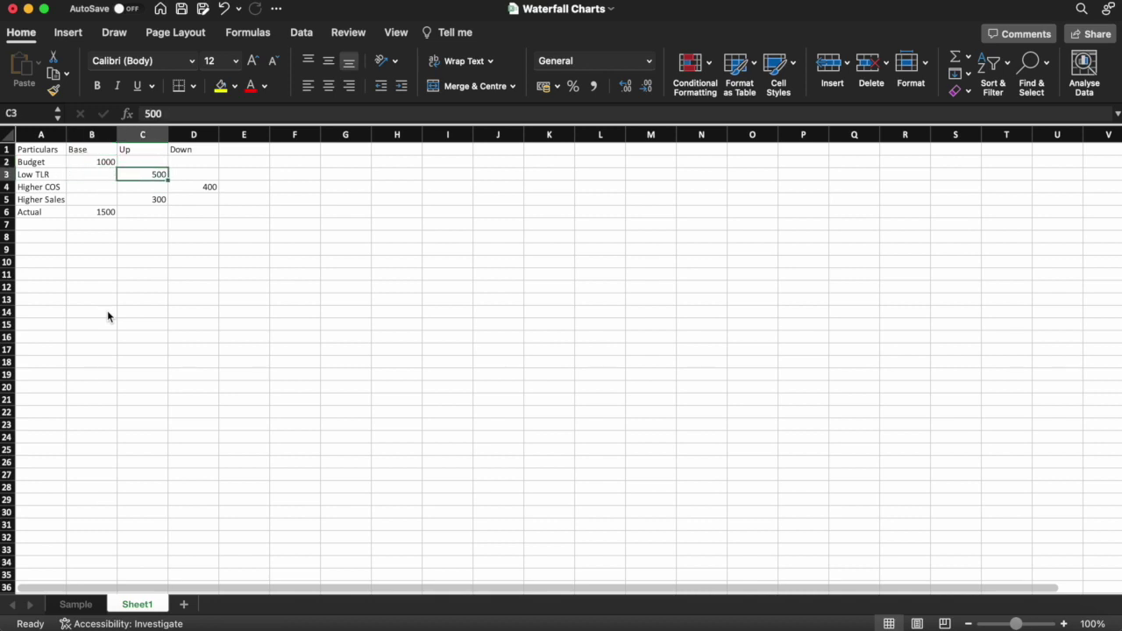
key("Down")
key("Right")
key("Down")
key("Left")
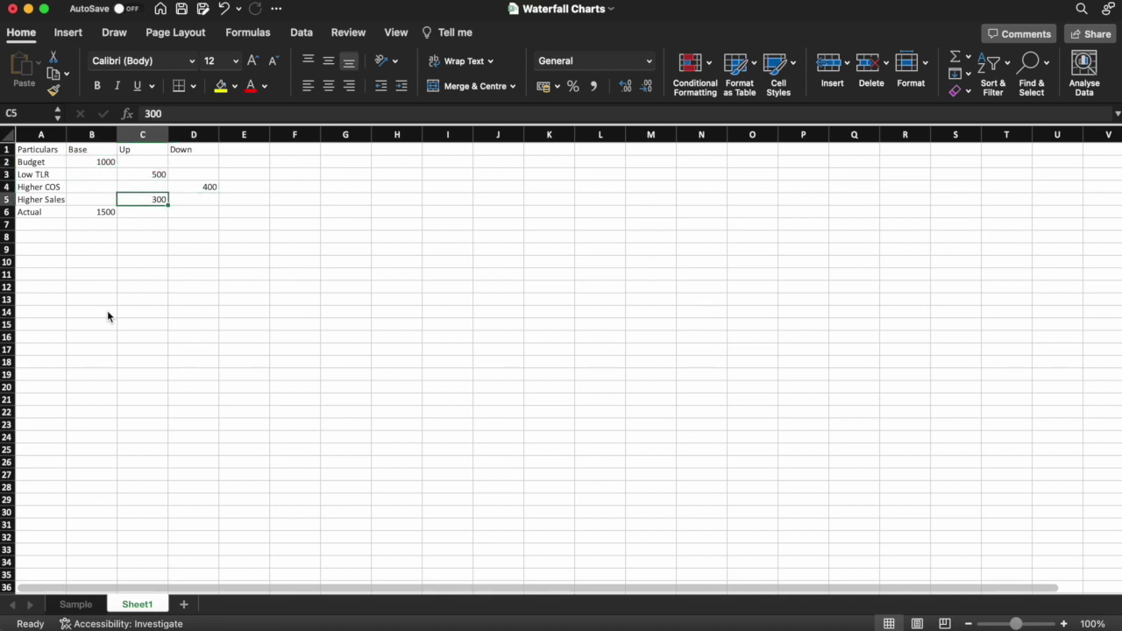
type("400")
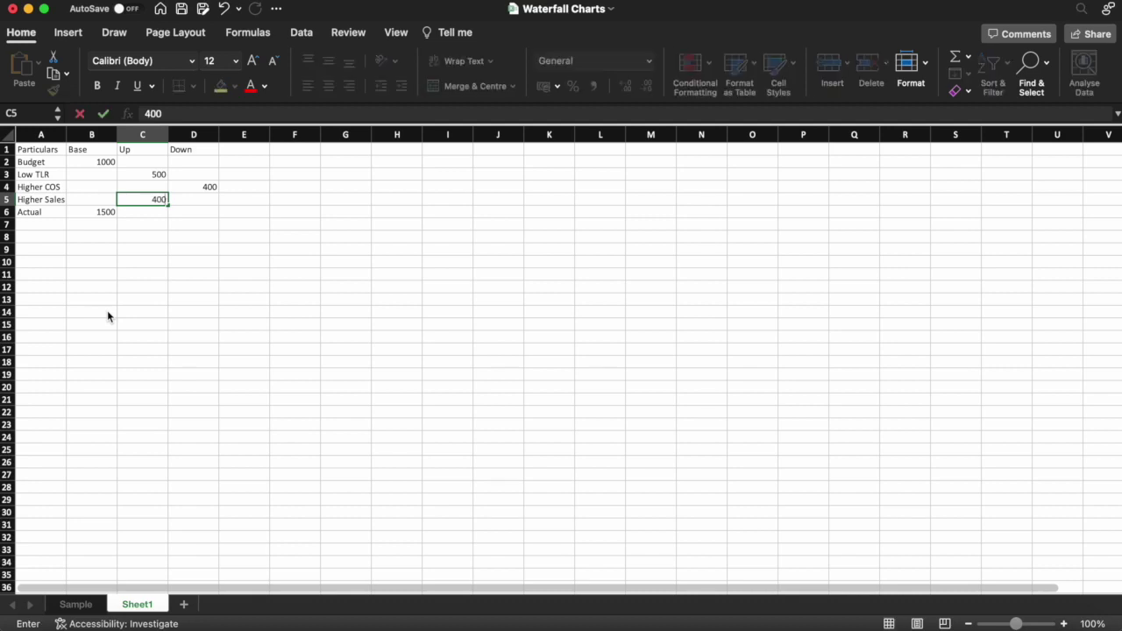
key("Return")
key("Down")
key("Down")
key("Down")
key("Down")
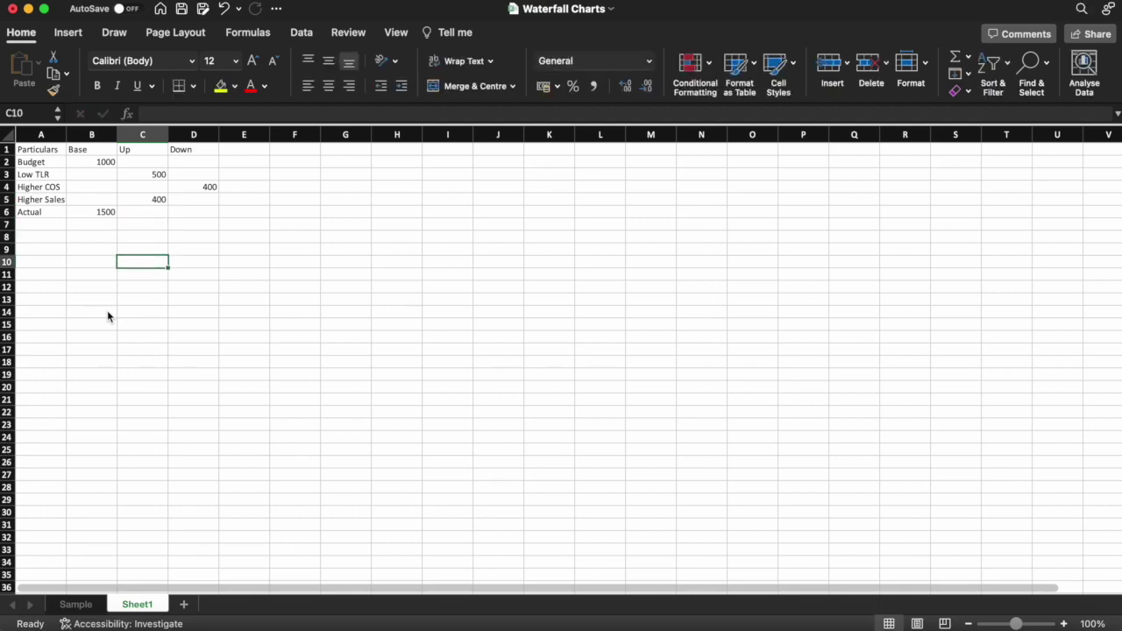
key("Right")
key("Right")
key("Left")
key("Left")
Step: Examine the Base cells of the three variance rows that still need values
key("Up")
key("Up")
key("Up")
key("Up")
key("Up")
key("Up")
key("Up")
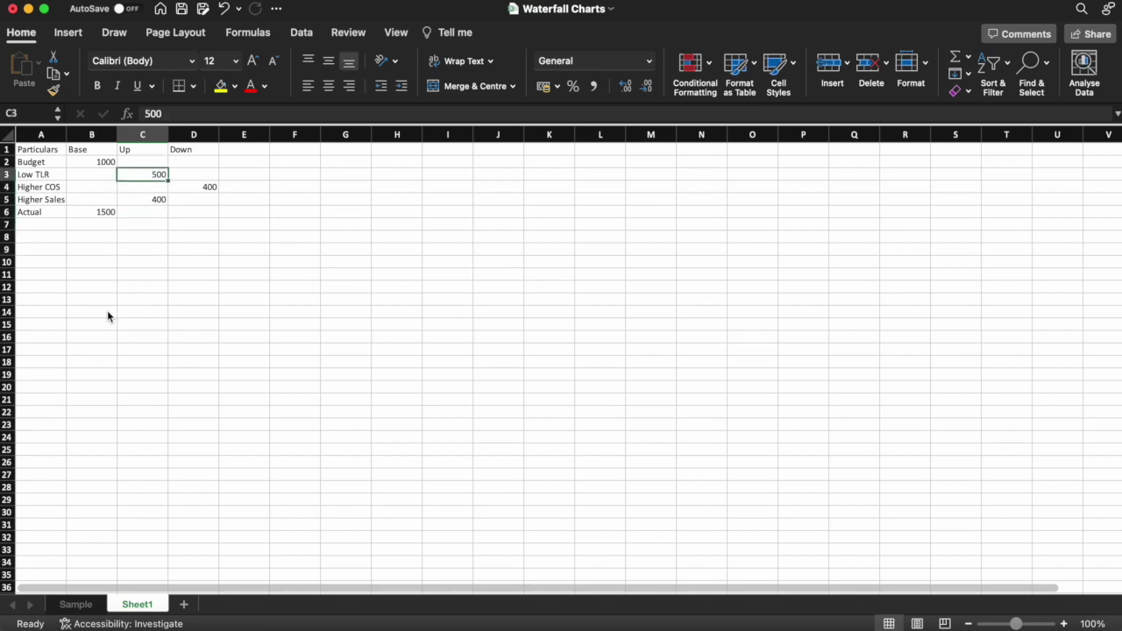
key("Left")
key("Down")
key("Down")
key("Down")
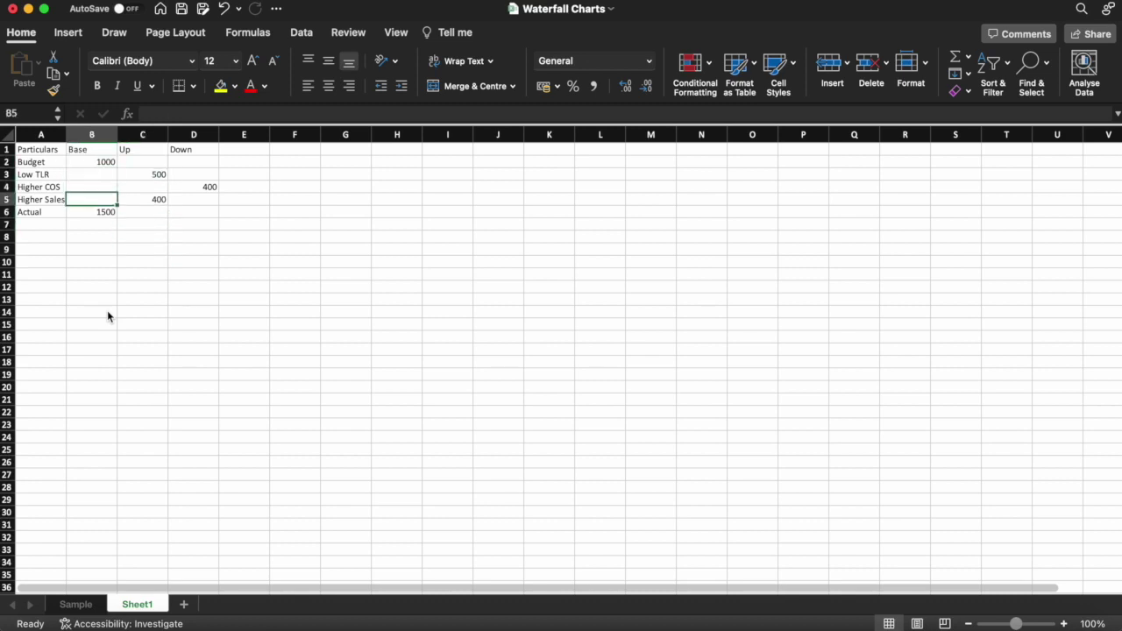
Step: Compare the Low TLR Up value with the Budget base value it builds on
key("Up")
key("Up")
key("Up")
key("Up")
key("Right")
key("Down")
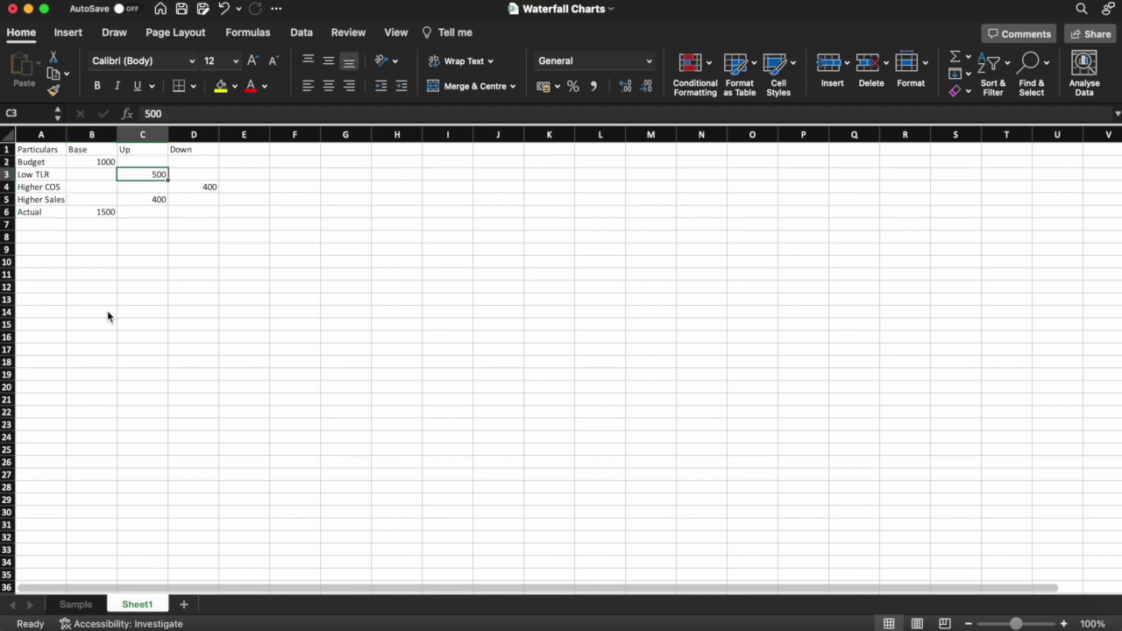
key("Up")
key("Left")
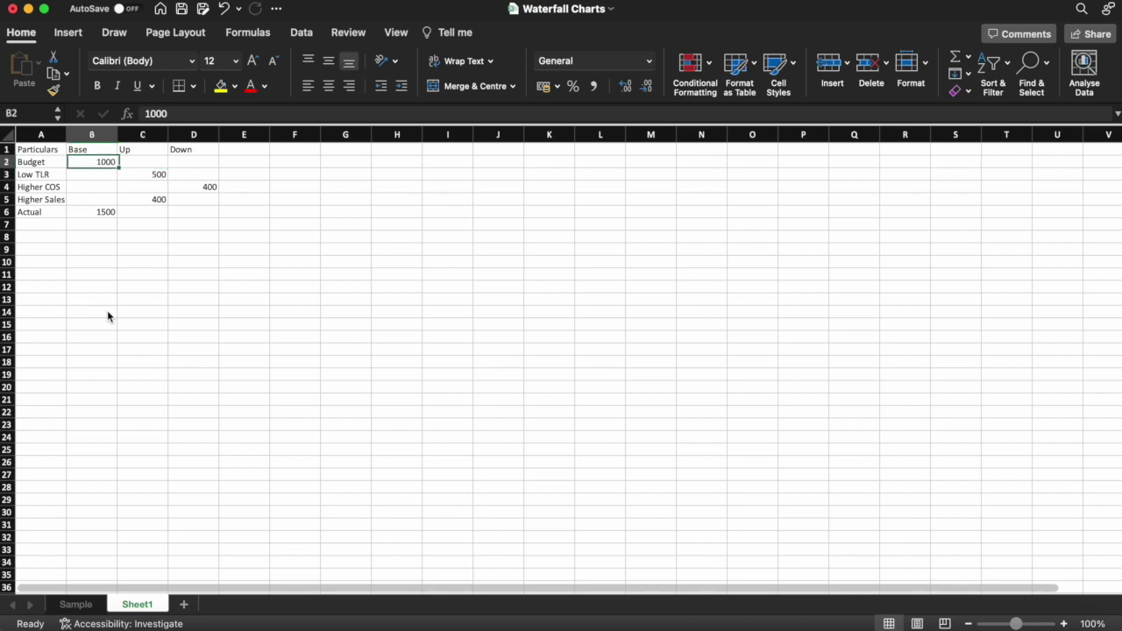
key("Down")
key("Right")
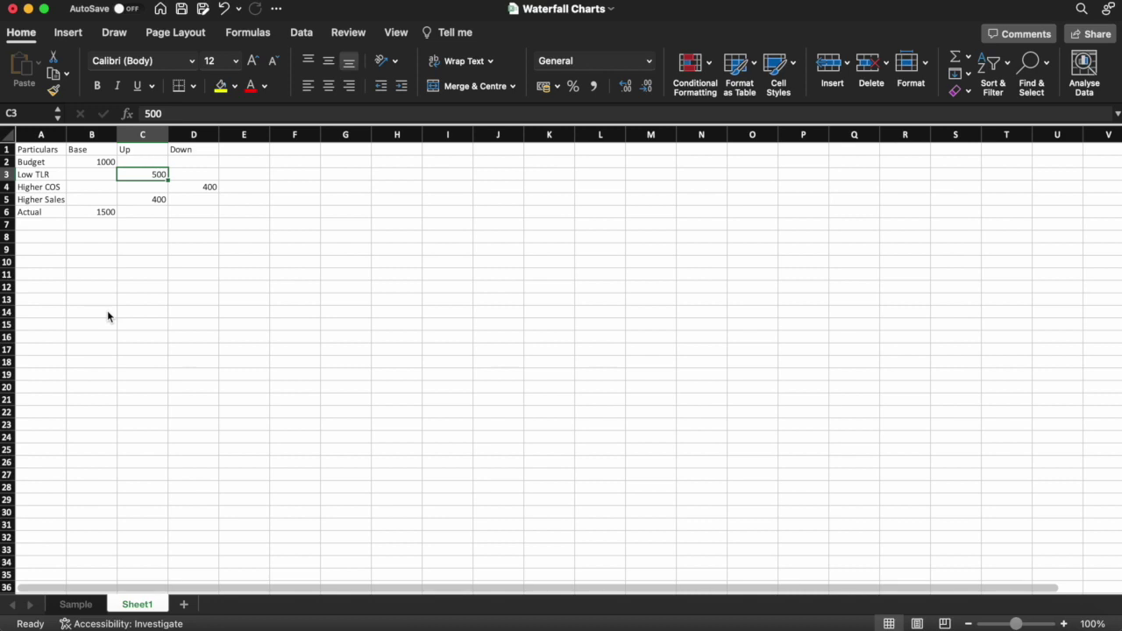
key("Up")
key("Down")
key("Left")
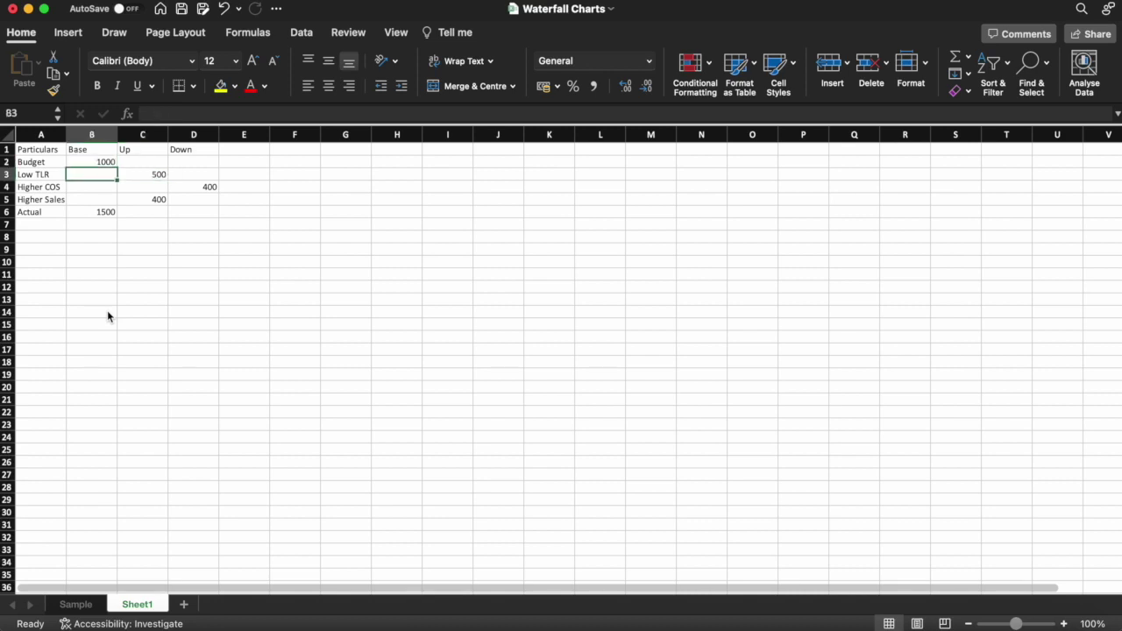
key("Right")
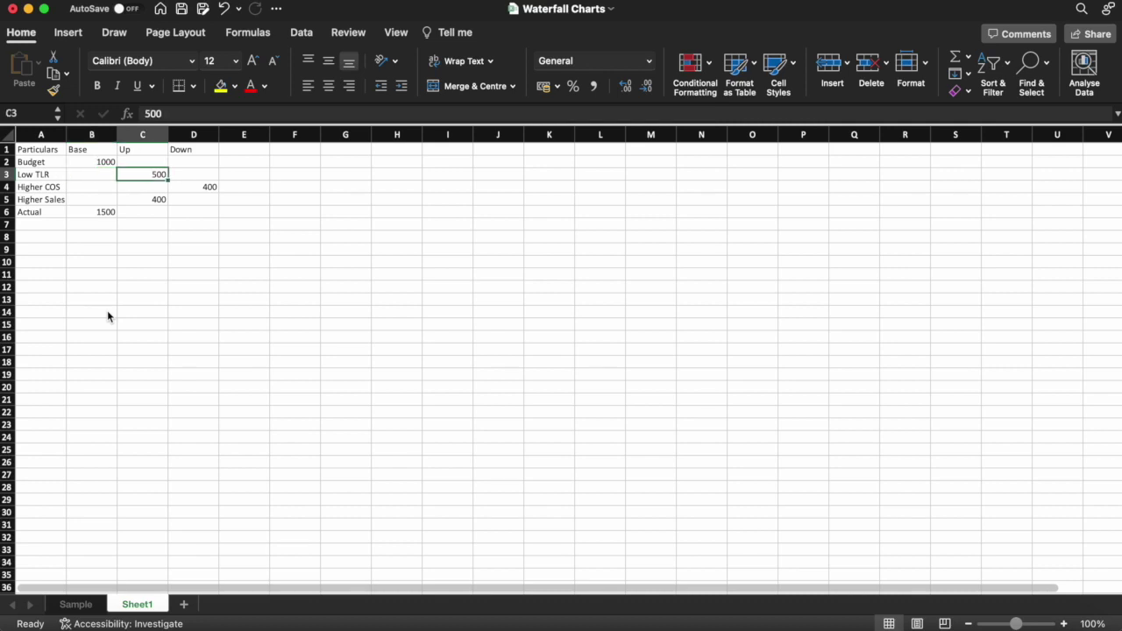
Step: Enter the formula =B2 as the Base value of the Low TLR row in B3
key("Left")
type("=")
key("Up")
key("Return")
Step: Select B3:C3 to check the combined Base and Up total of the Low TLR row
key("Up")
key("Right")
key("Down")
key("Right")
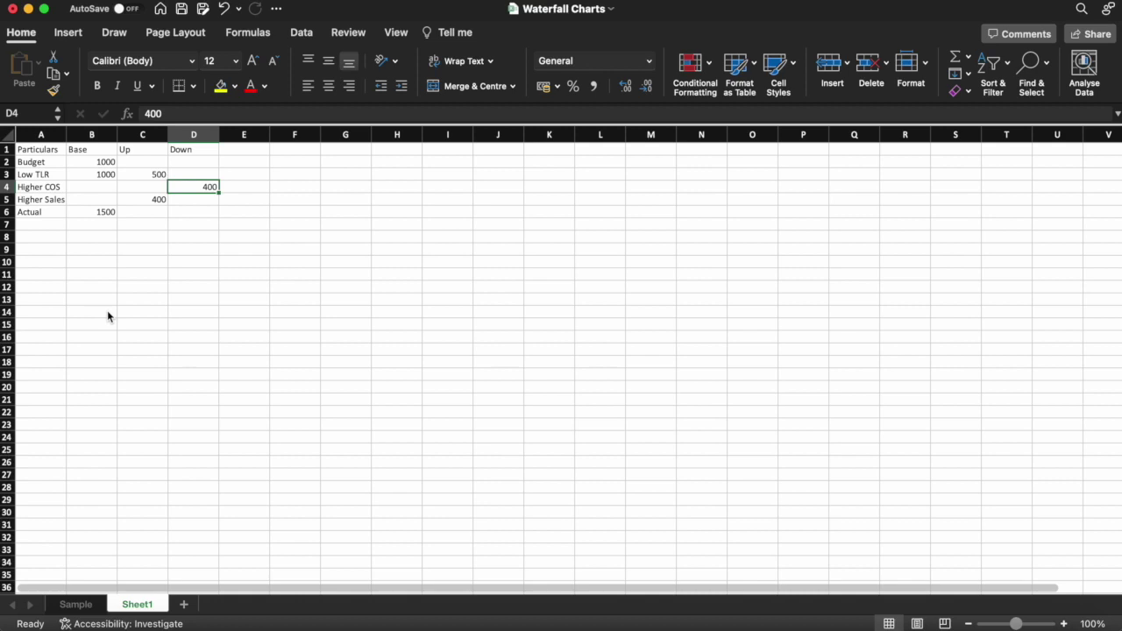
key("Left")
key("Up")
key("Left")
key("shift+Right")
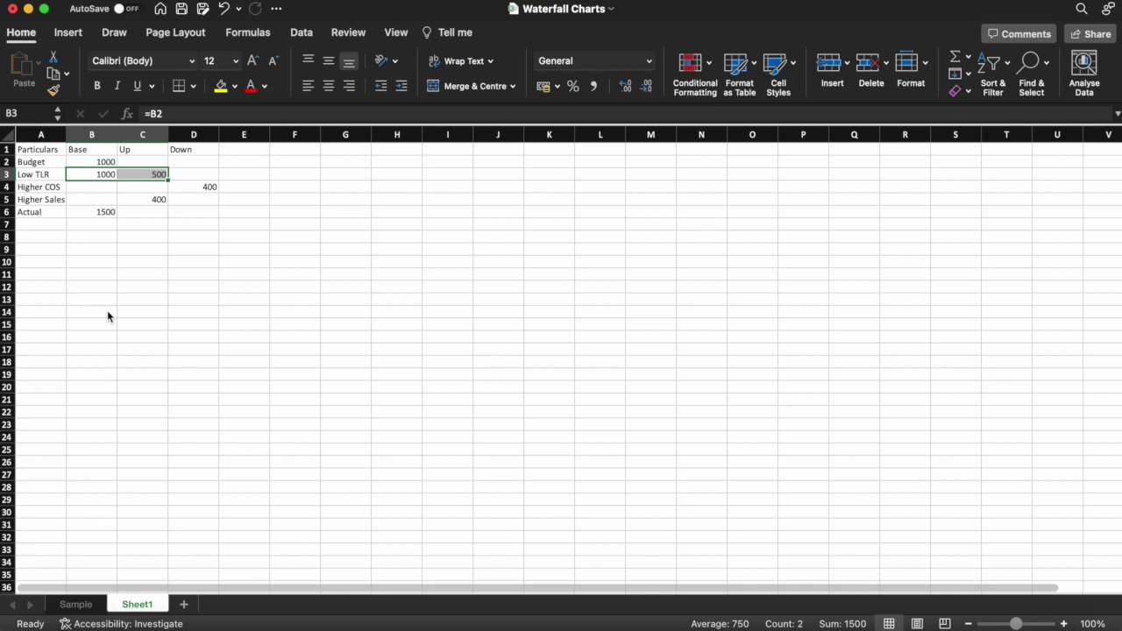
Step: Enter the formula =B3+C3-D4 as the Base value of the Higher COS row in B4
key("Down")
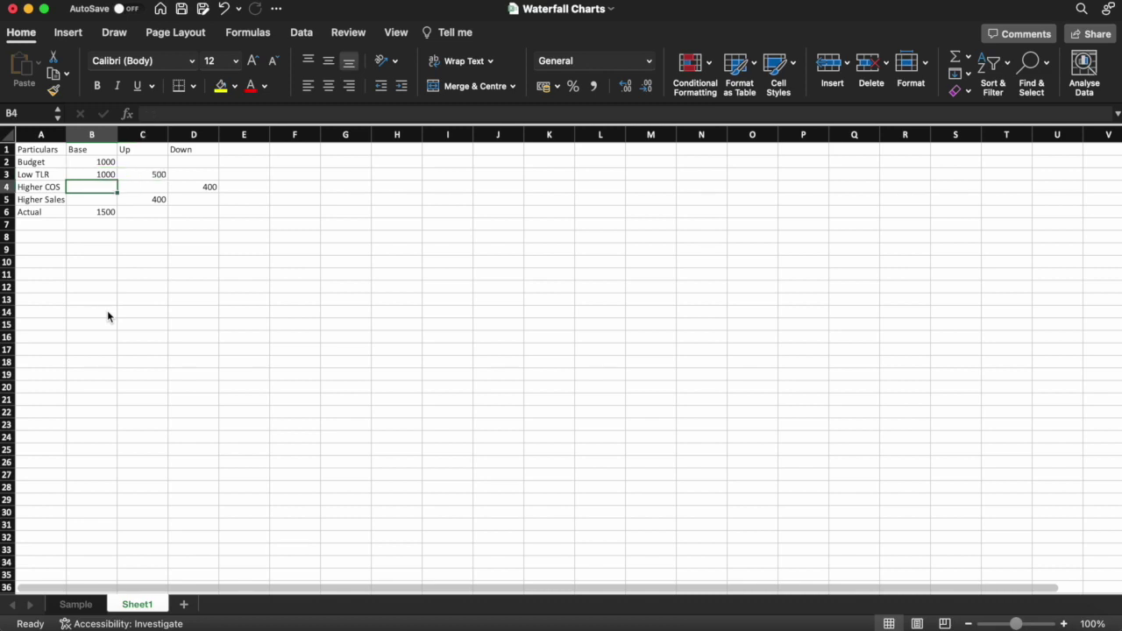
type("=")
key("Up")
type("+")
key("Right")
key("Up")
type("-")
key("Right")
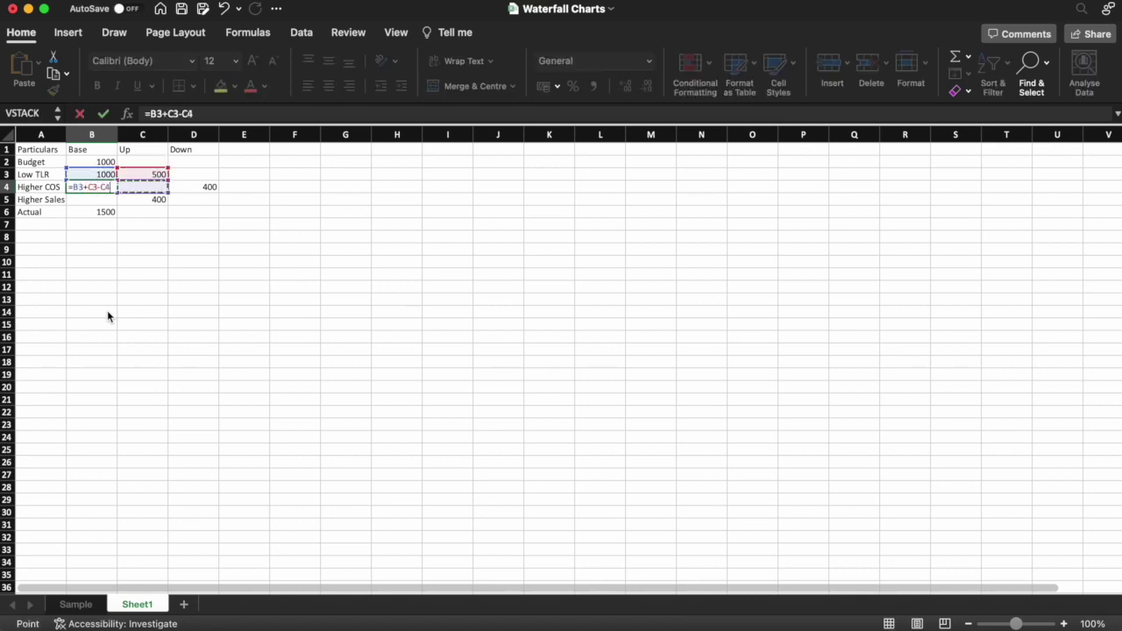
key("Right")
key("Return")
key("Up")
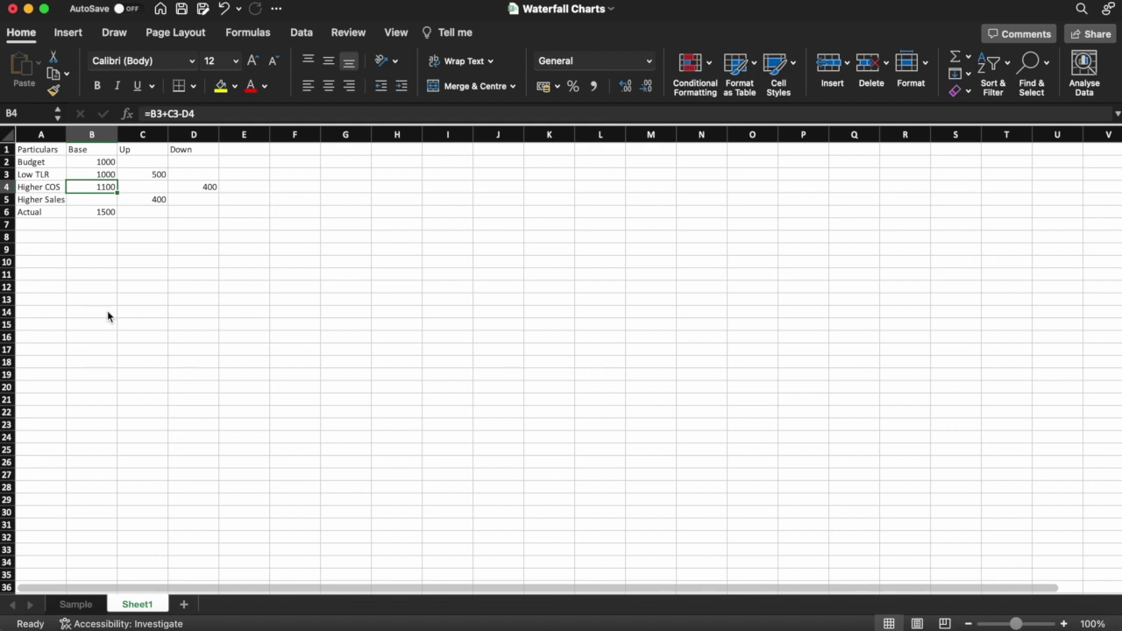
key("Down")
key("Up")
key("Down")
key("Left")
key("Right")
key("Right")
key("Up")
key("Left")
key("Down")
key("Down")
key("Left")
key("Right")
key("Left")
key("Right")
key("Right")
key("Left")
Step: Enter the formula =B4 as the Higher Sales Base value in B5, and check the sum of B5:C5
key("Up")
type("=")
key("Up")
key("Return")
key("Up")
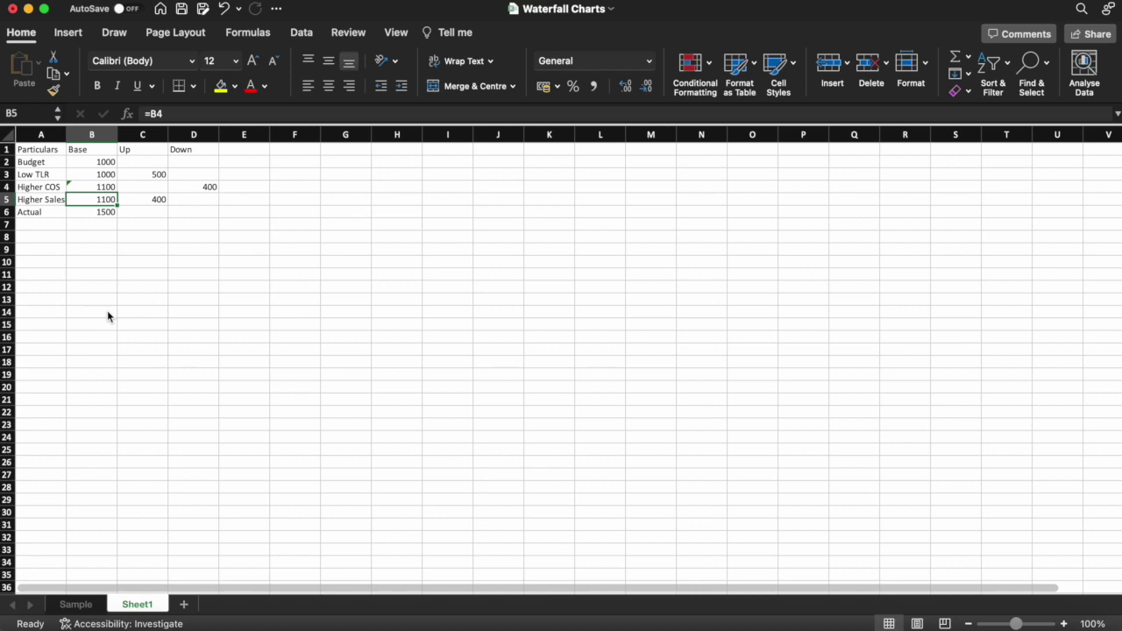
key("shift+Right")
key("Down")
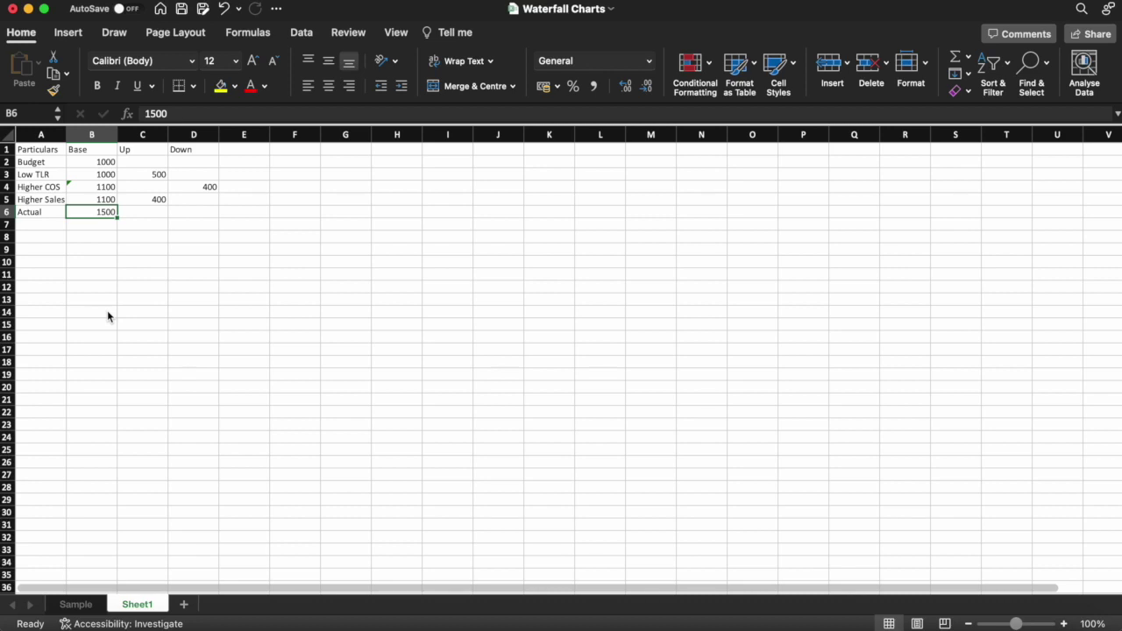
Step: Insert a 2D stacked column chart from the data table A1:D6 and move it up closer to the table
key("Up")
key("Up")
key("Up")
key("Up")
key("Up")
key("Left")
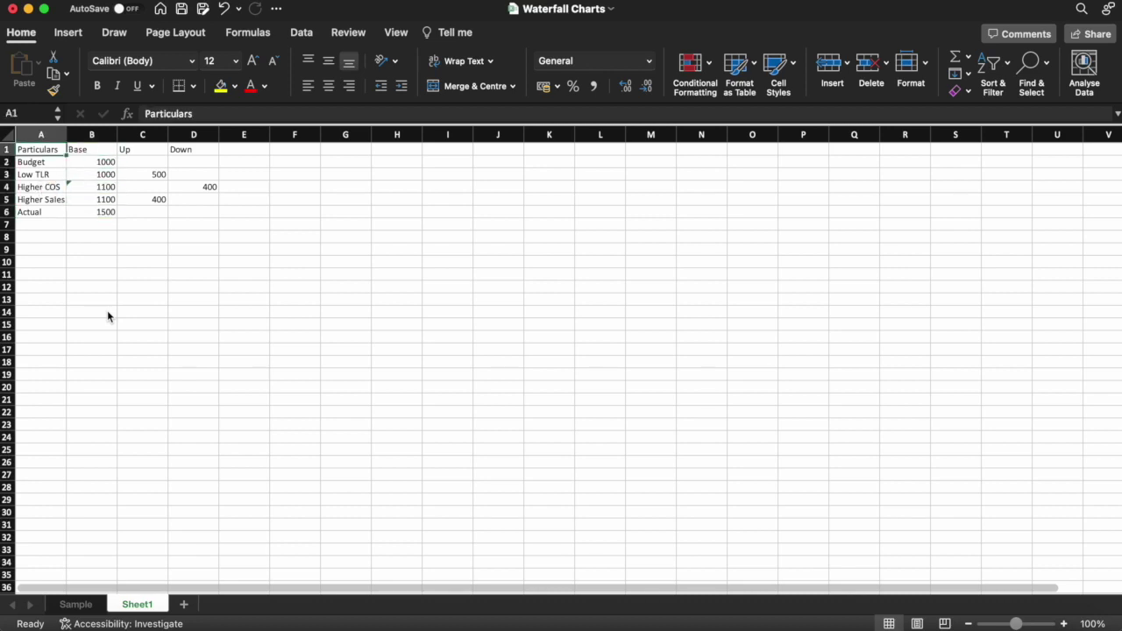
key("shift+Right")
key("shift+Right")
key("shift+Right")
key("shift+Down")
key("shift+Down")
key("shift+Down")
key("shift+Down")
key("shift+Down")
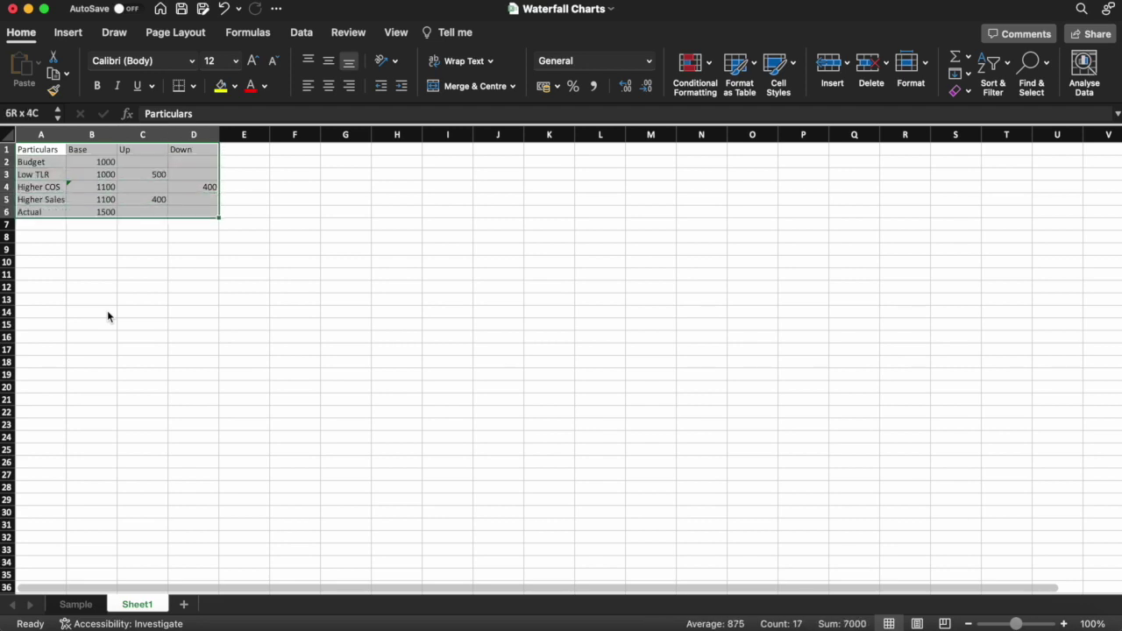
left_click(77, 35)
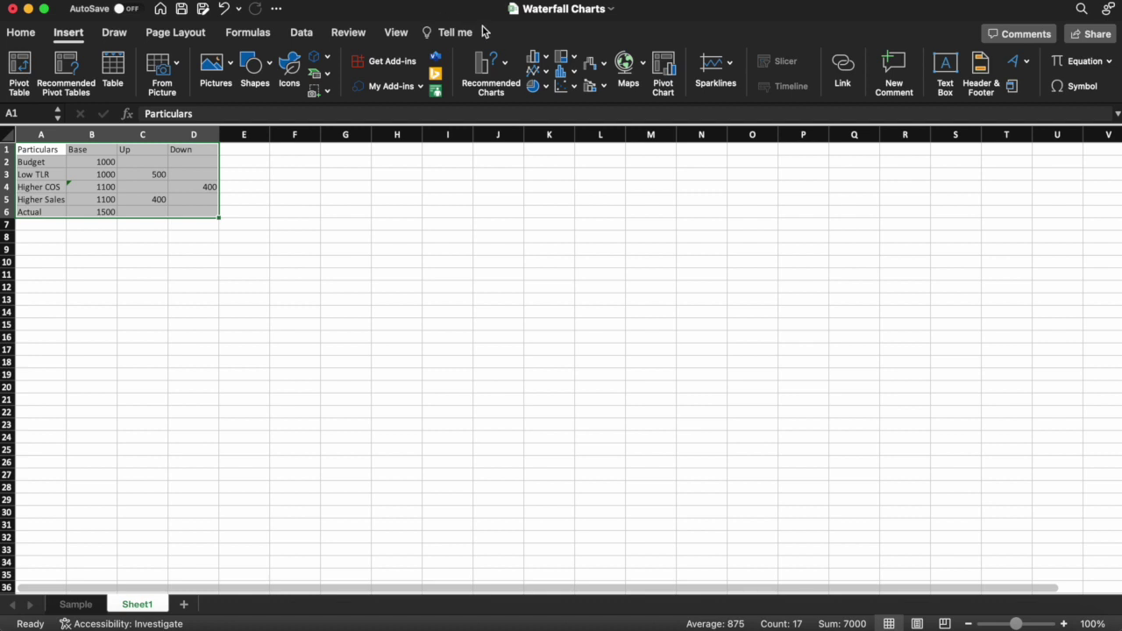
left_click(541, 60)
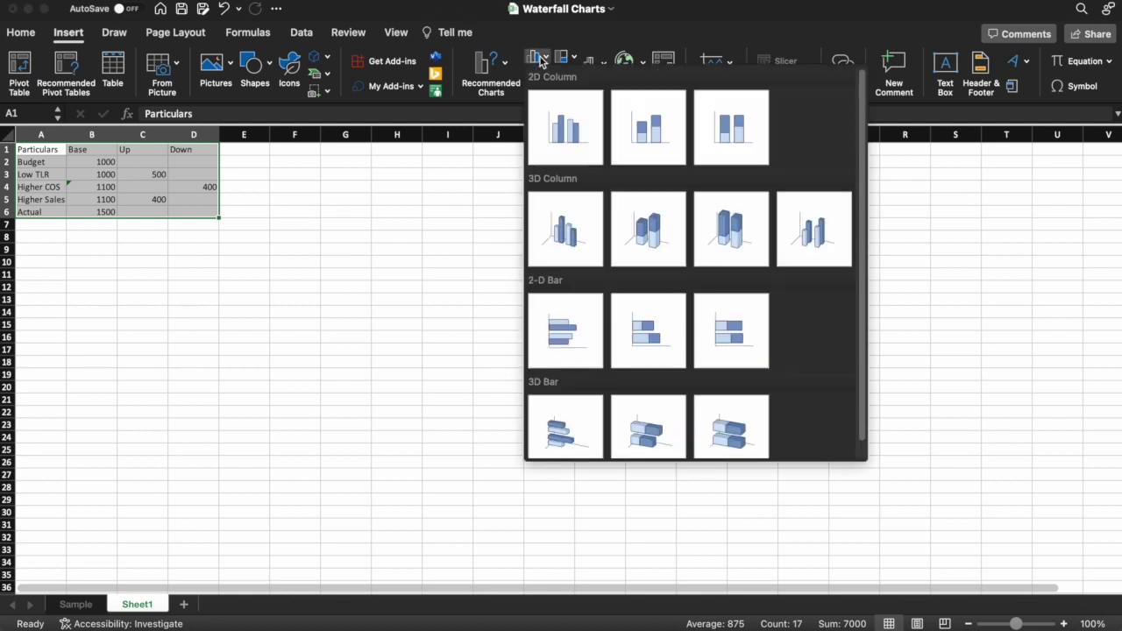
left_click(647, 132)
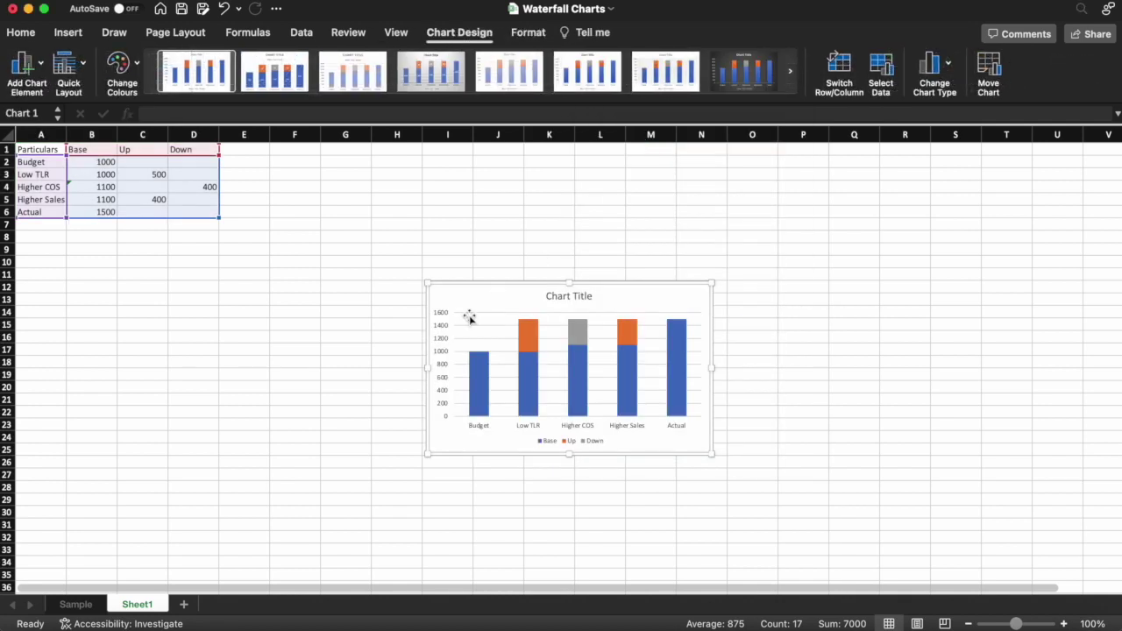
left_click_drag(473, 289, 384, 179)
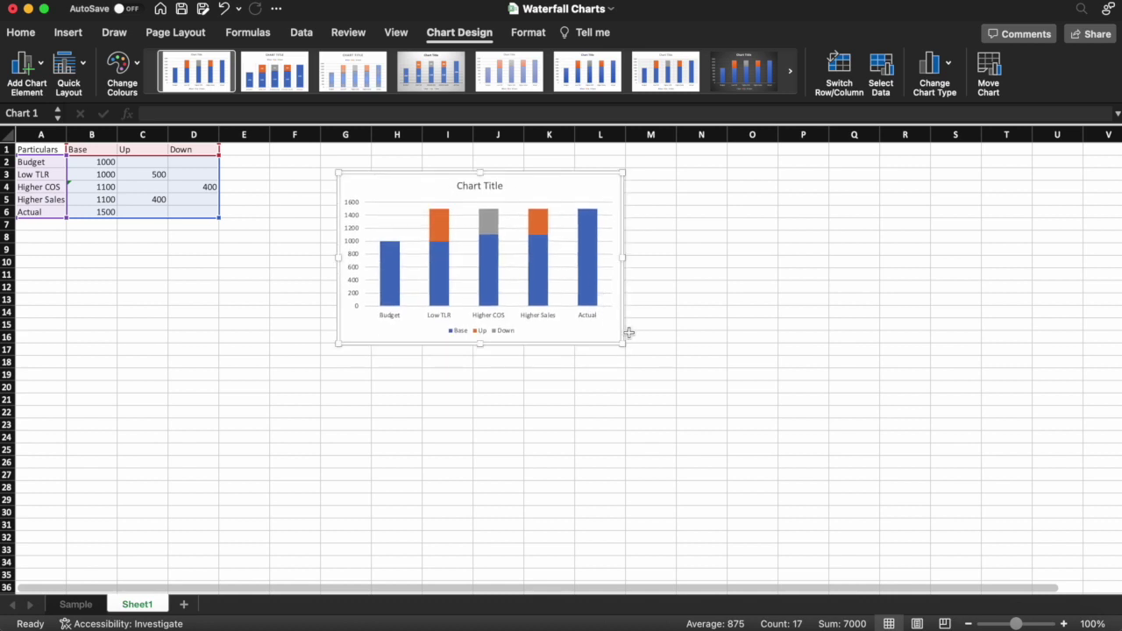
Step: Enlarge the chart and set the Base column of Low TLR to no fill
left_click_drag(622, 345, 785, 416)
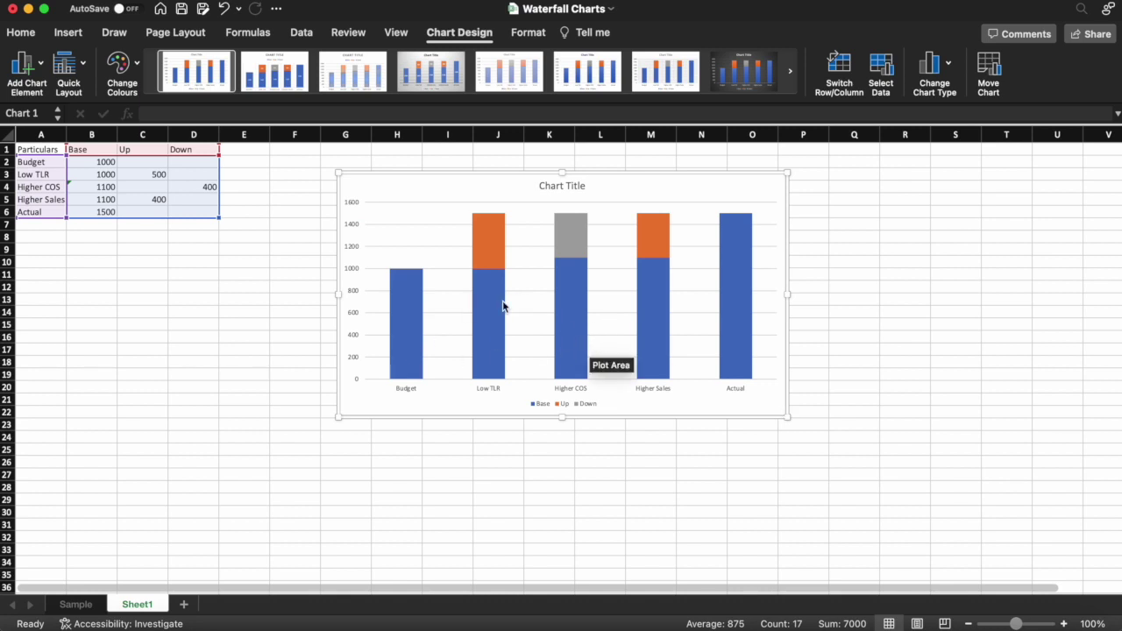
mouse_move(503, 306)
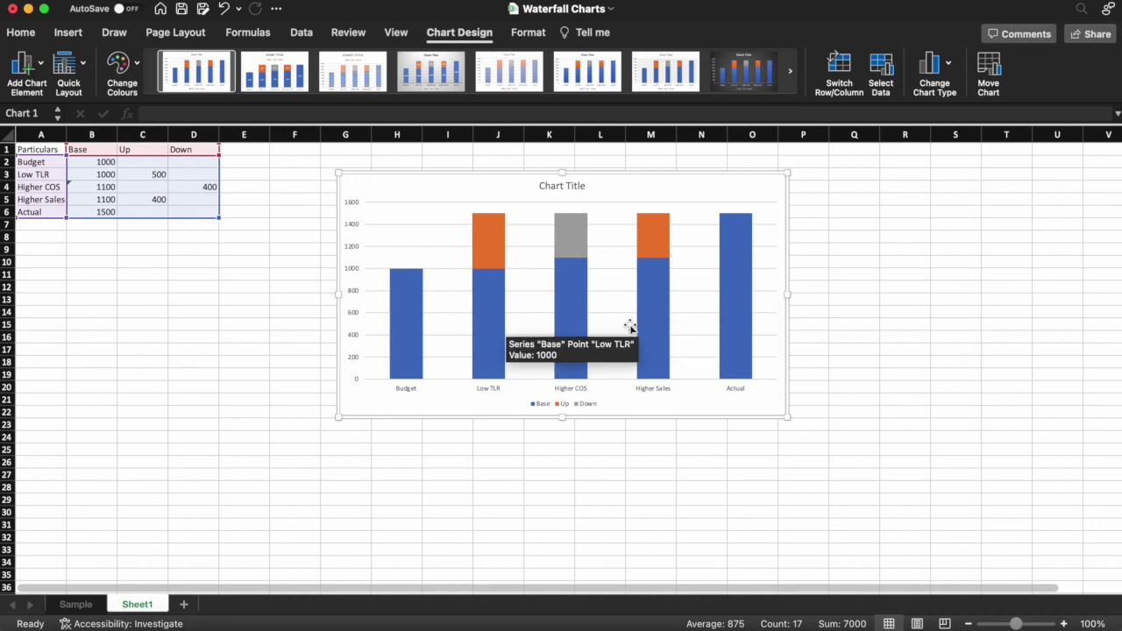
left_click(490, 321)
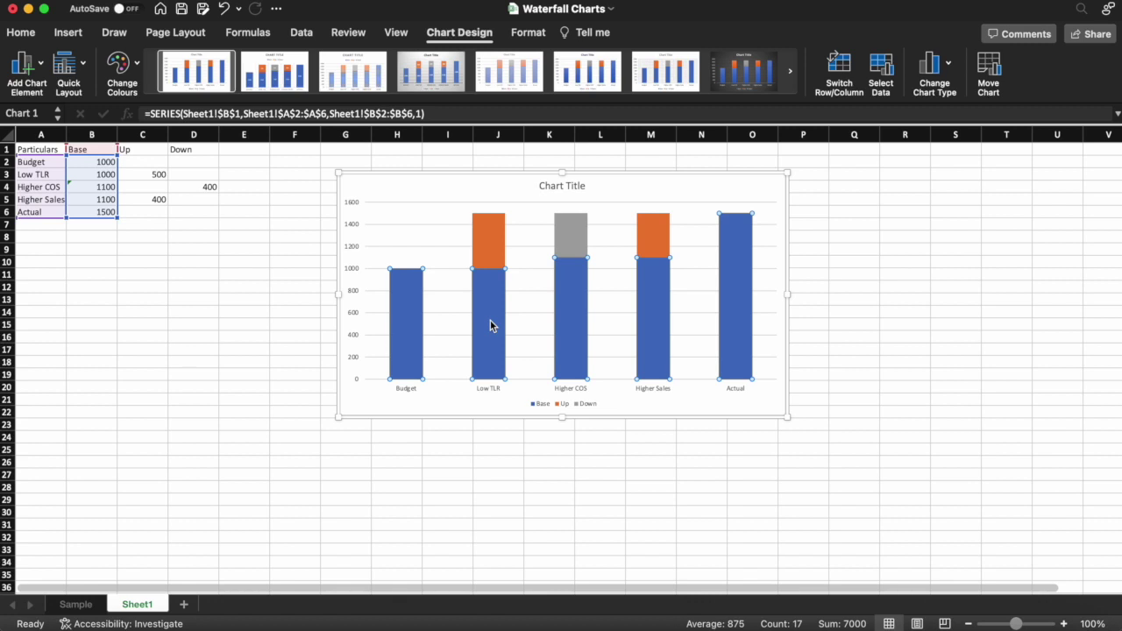
right_click(490, 321)
left_click(554, 465)
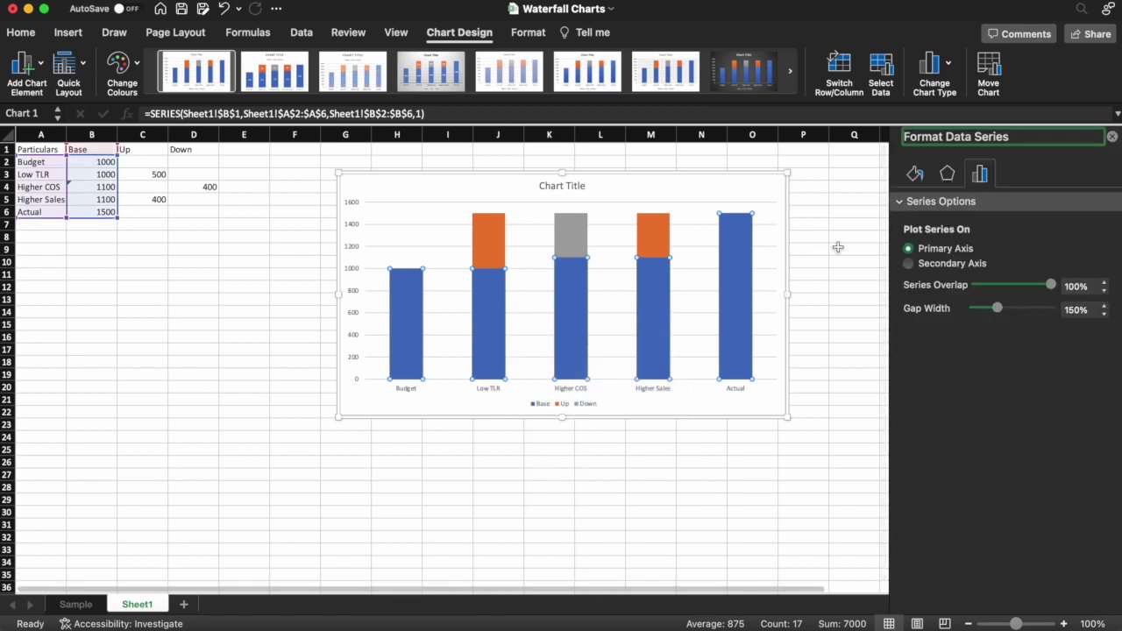
left_click(914, 174)
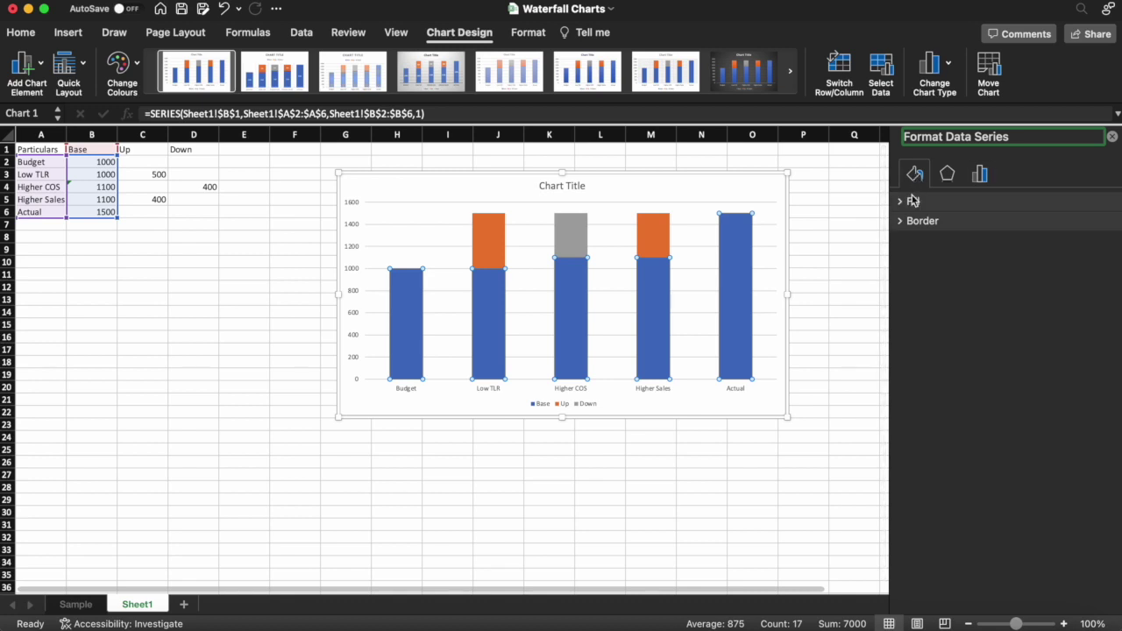
left_click(903, 207)
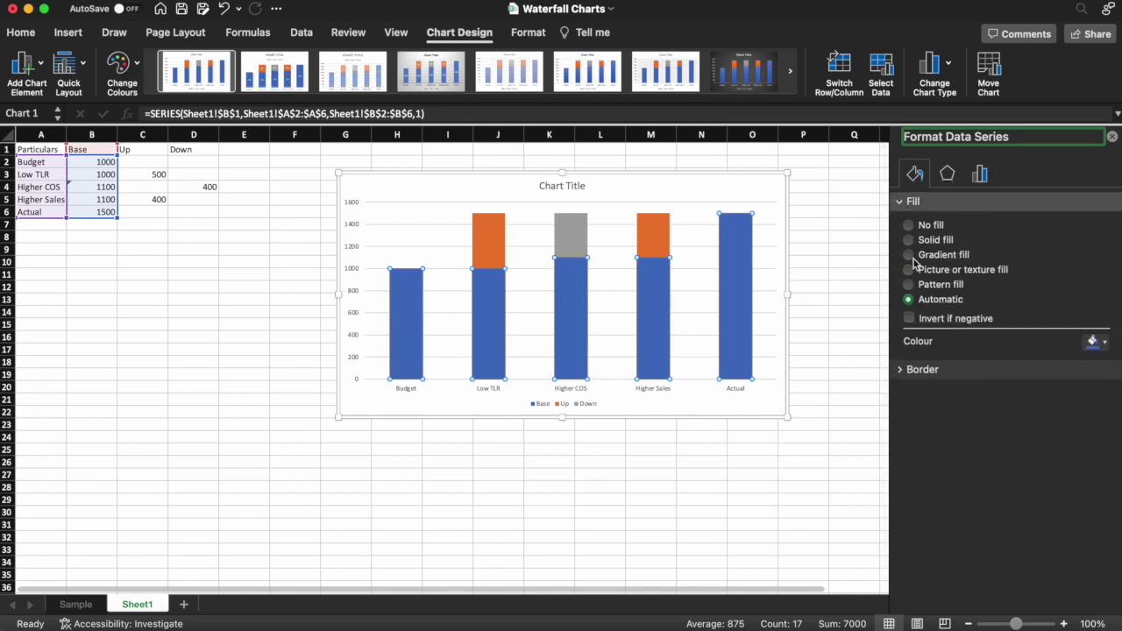
left_click(485, 333)
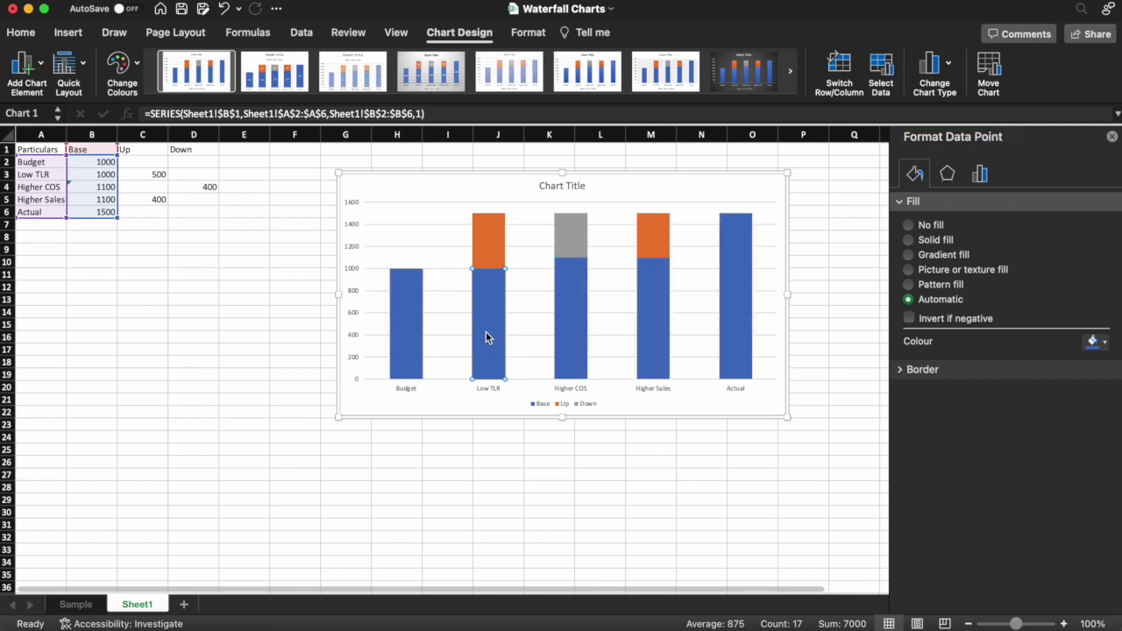
left_click(920, 227)
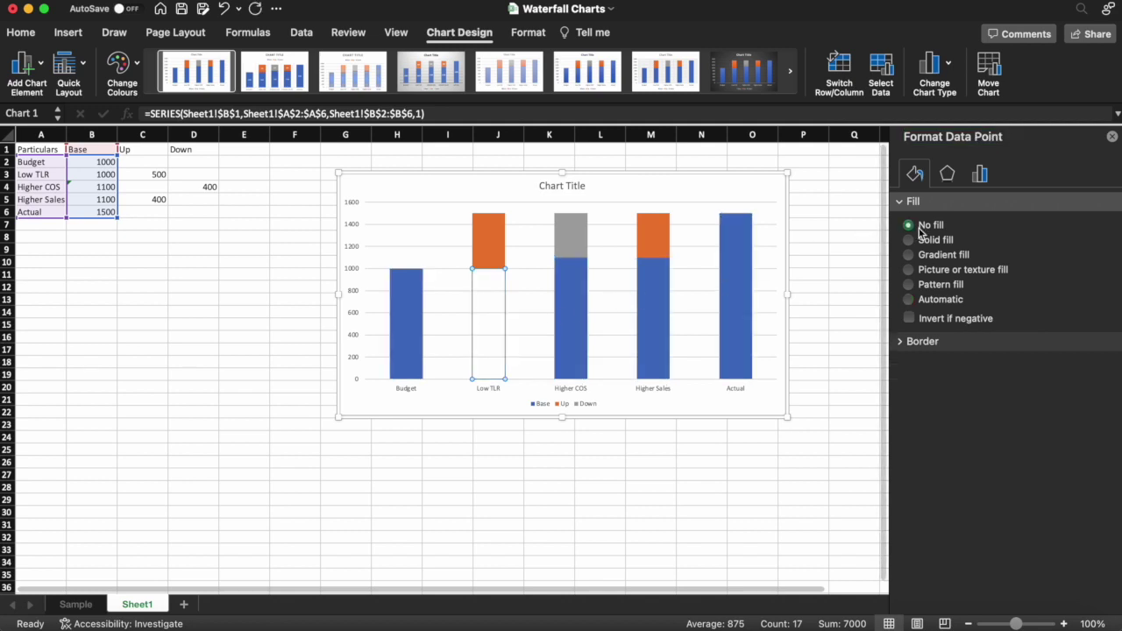
Step: Set the Base columns of Higher COS and Higher Sales to no fill
left_click(581, 321)
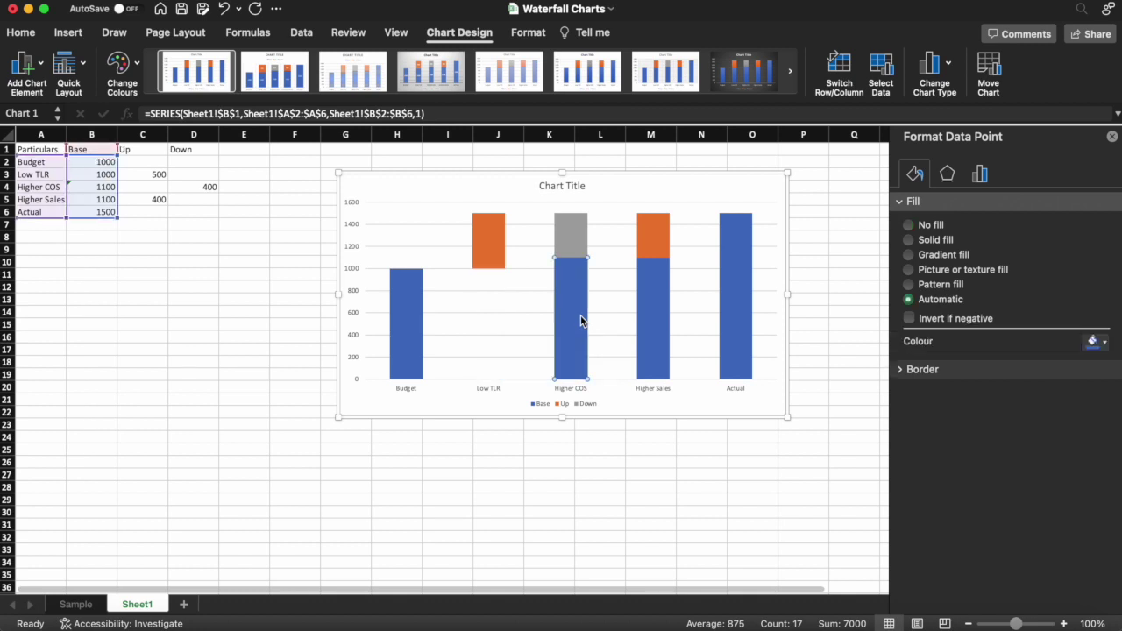
left_click(909, 225)
left_click(660, 304)
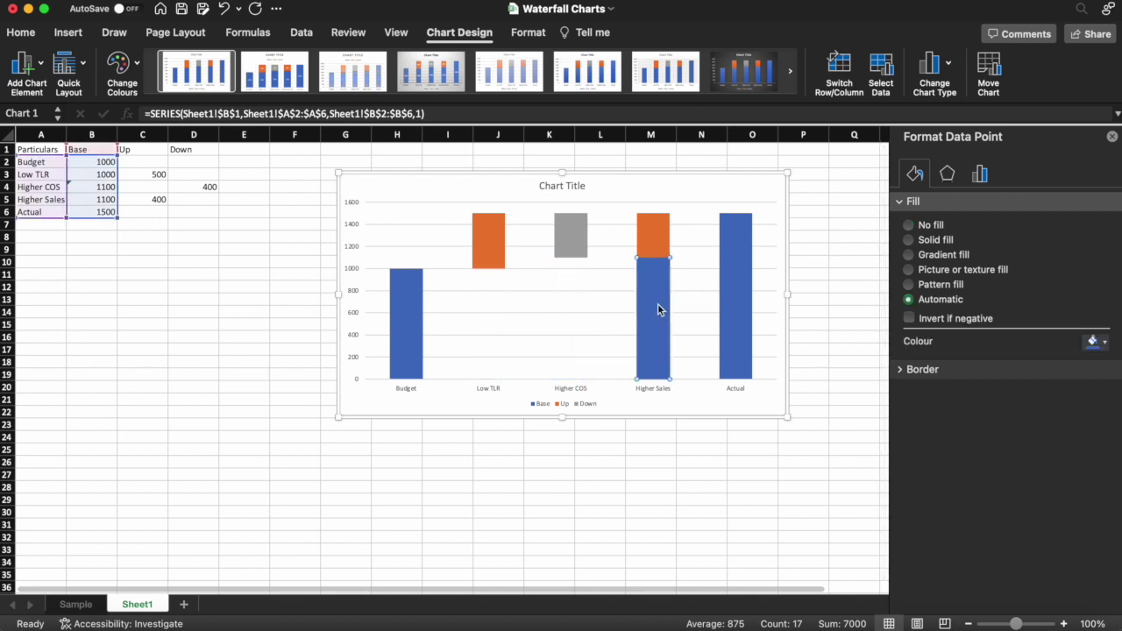
left_click(910, 226)
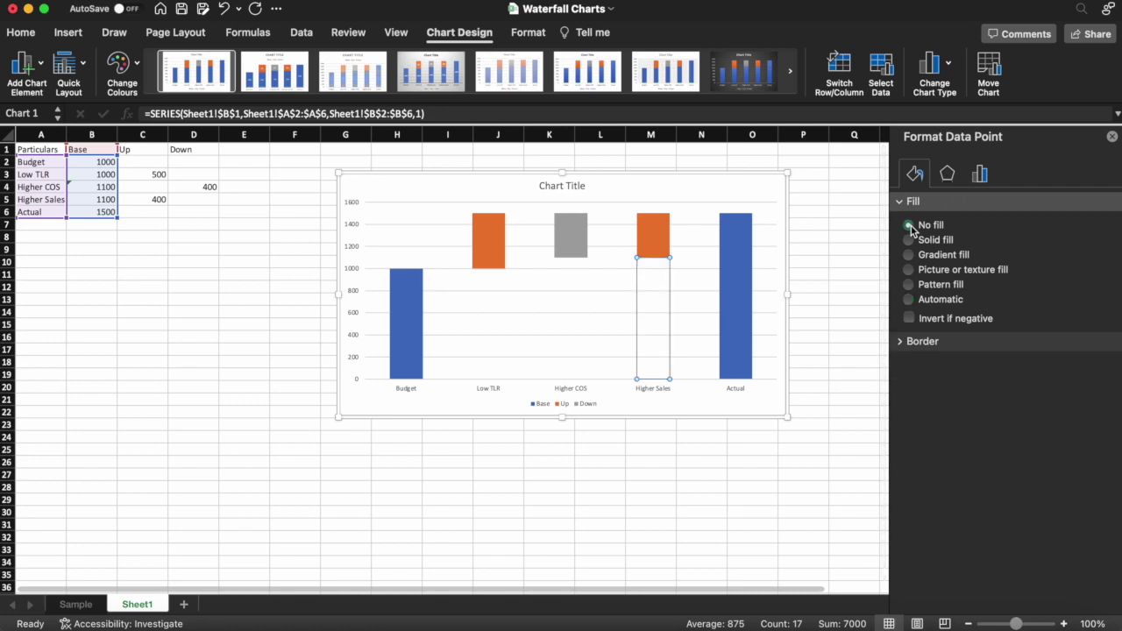
left_click(488, 244)
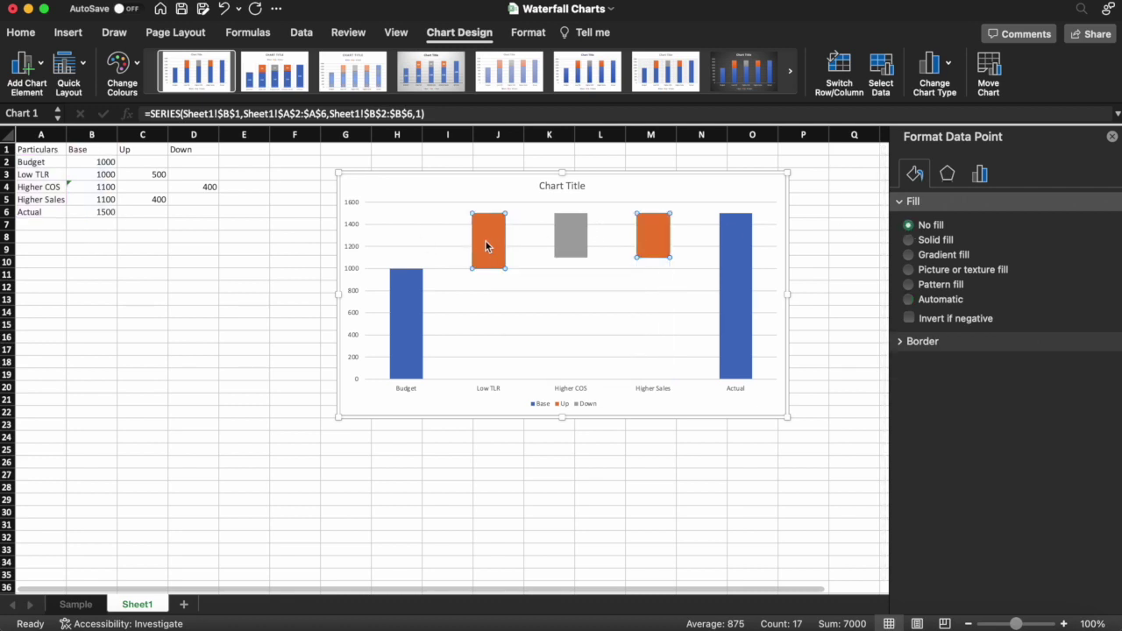
left_click(567, 246)
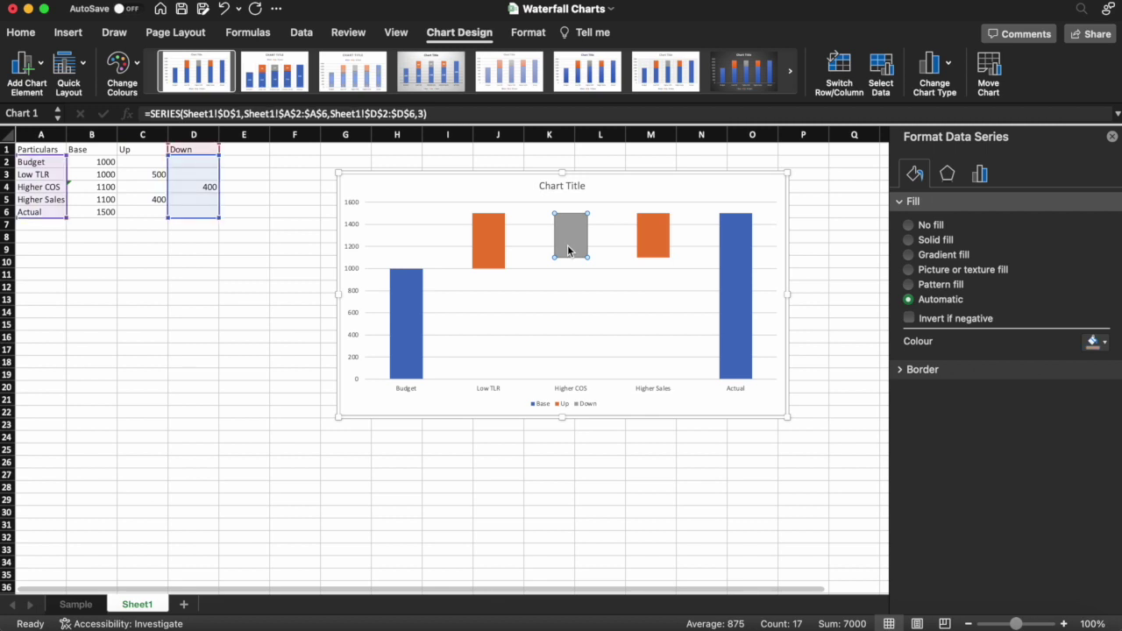
left_click(493, 245)
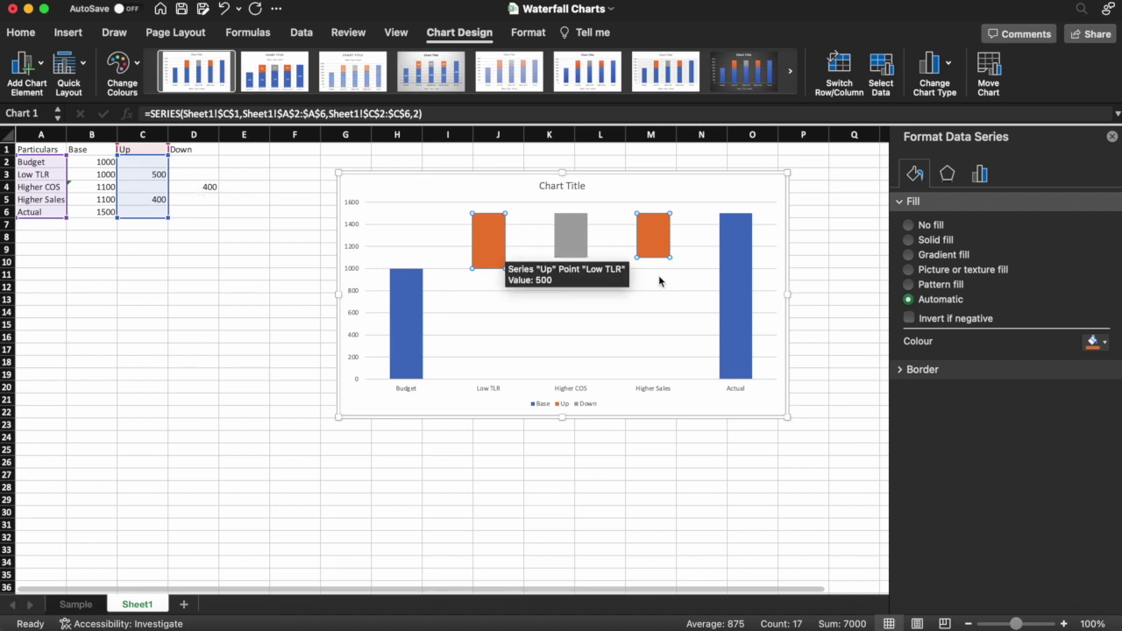
left_click(563, 246)
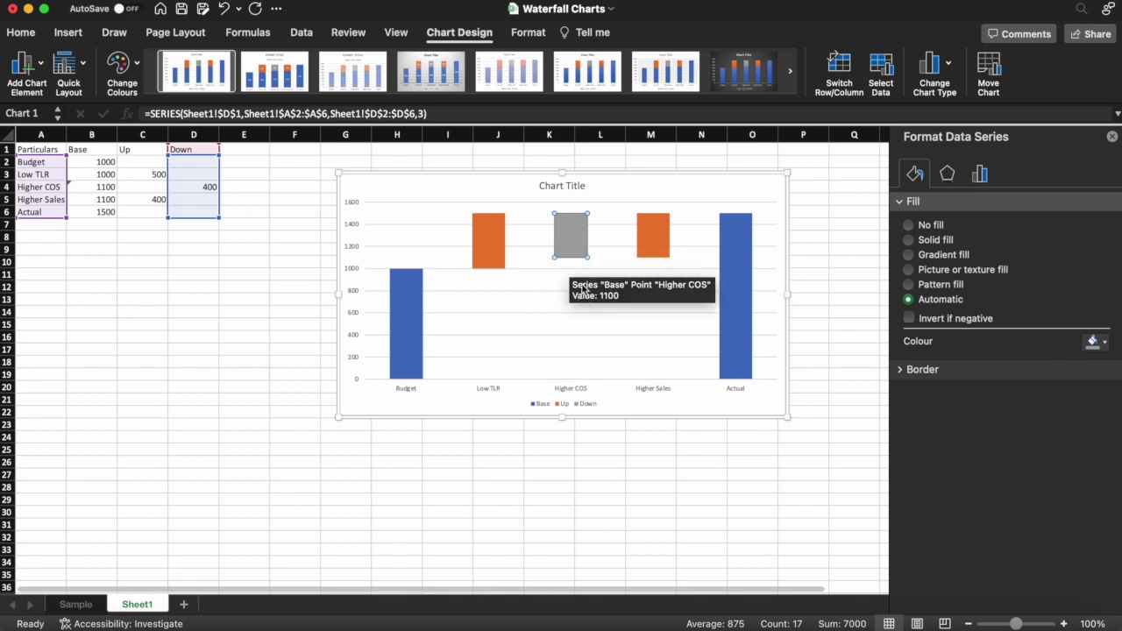
Step: Delete the chart's major gridlines and set the vertical axis label position to None
left_click(435, 230)
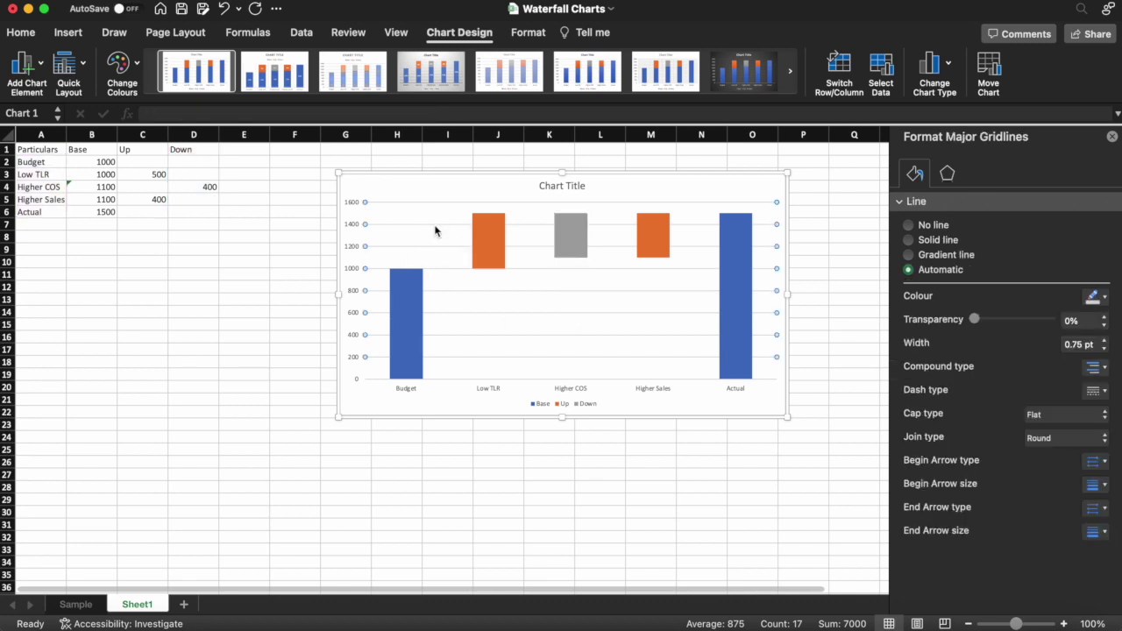
key("Escape")
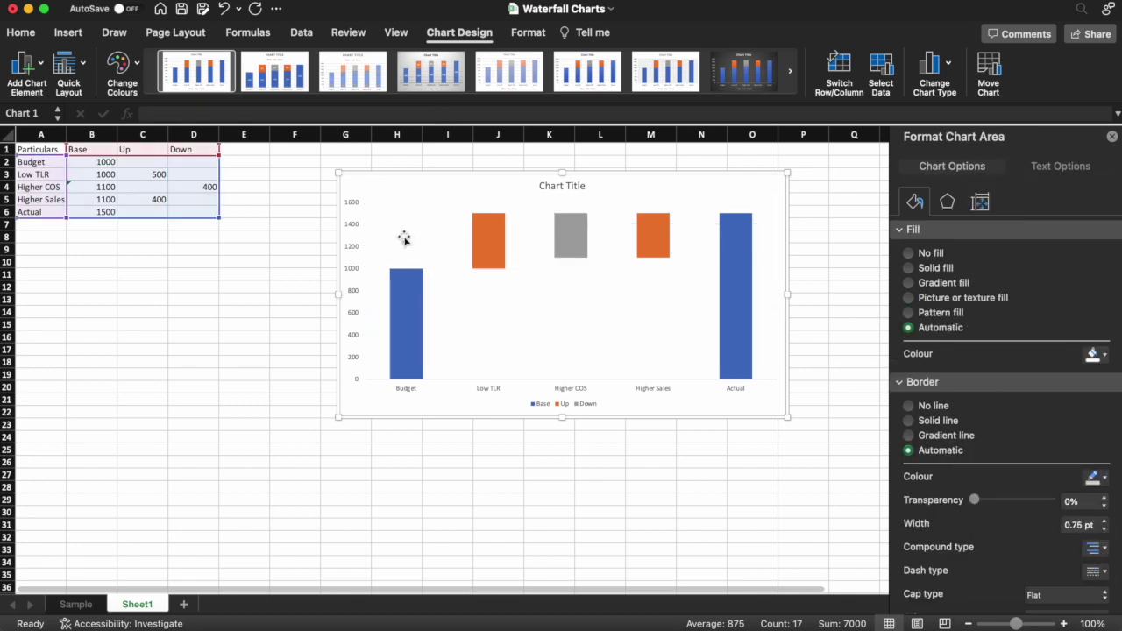
left_click(358, 252)
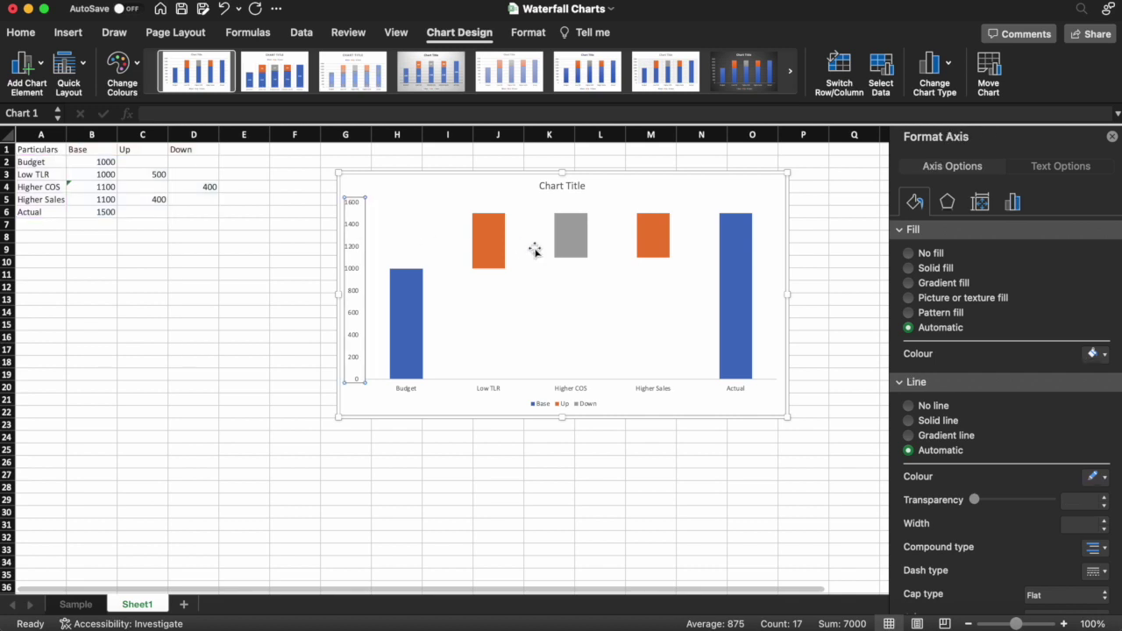
left_click(1014, 205)
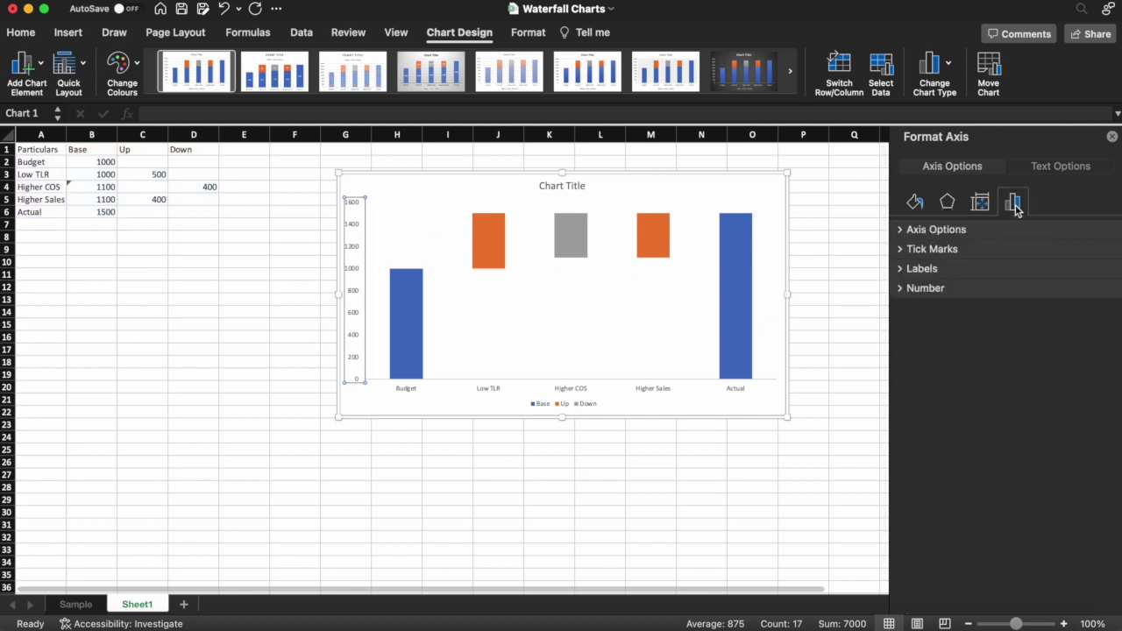
left_click(931, 273)
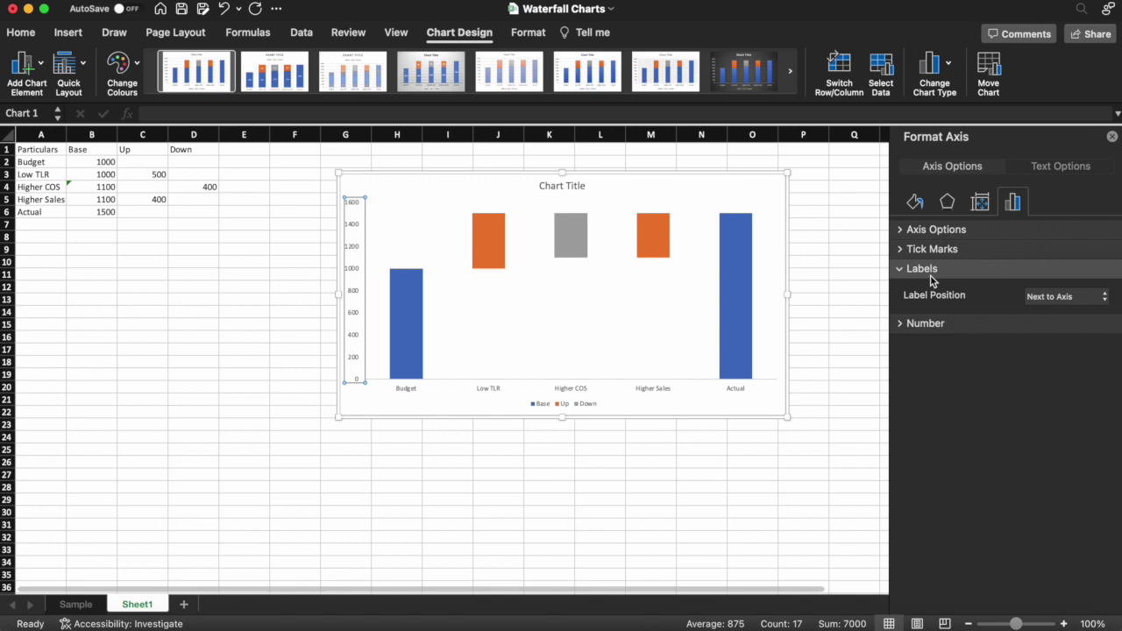
left_click(1053, 298)
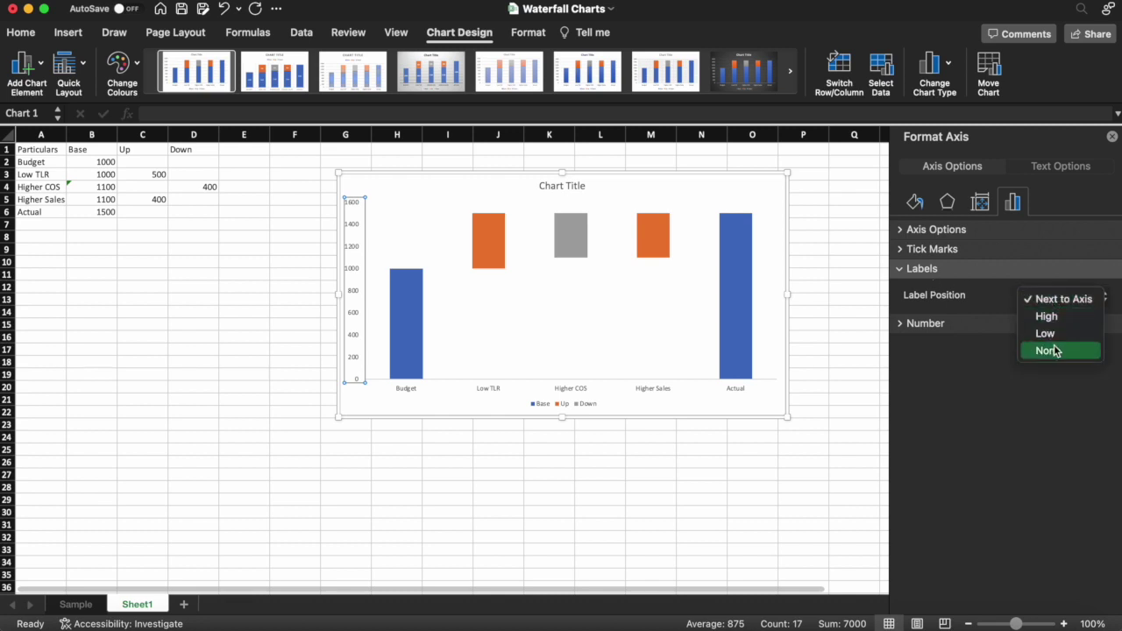
left_click(1053, 351)
left_click(465, 460)
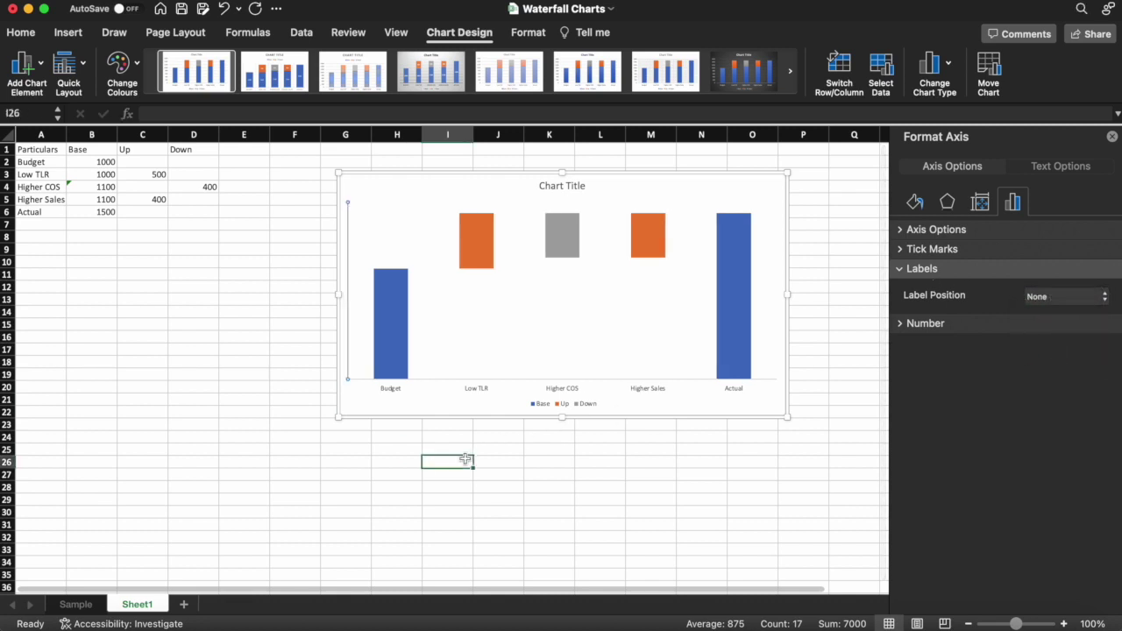
Step: Delete the chart legend and lower the plot area's upper edge to leave space below the chart title
left_click(547, 405)
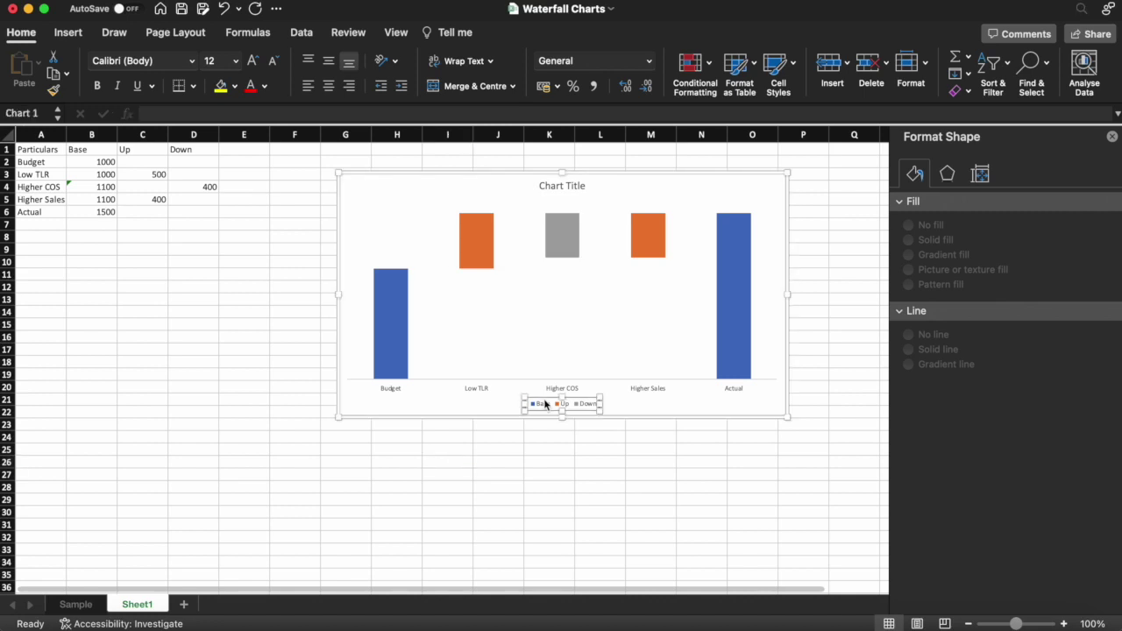
key("Delete")
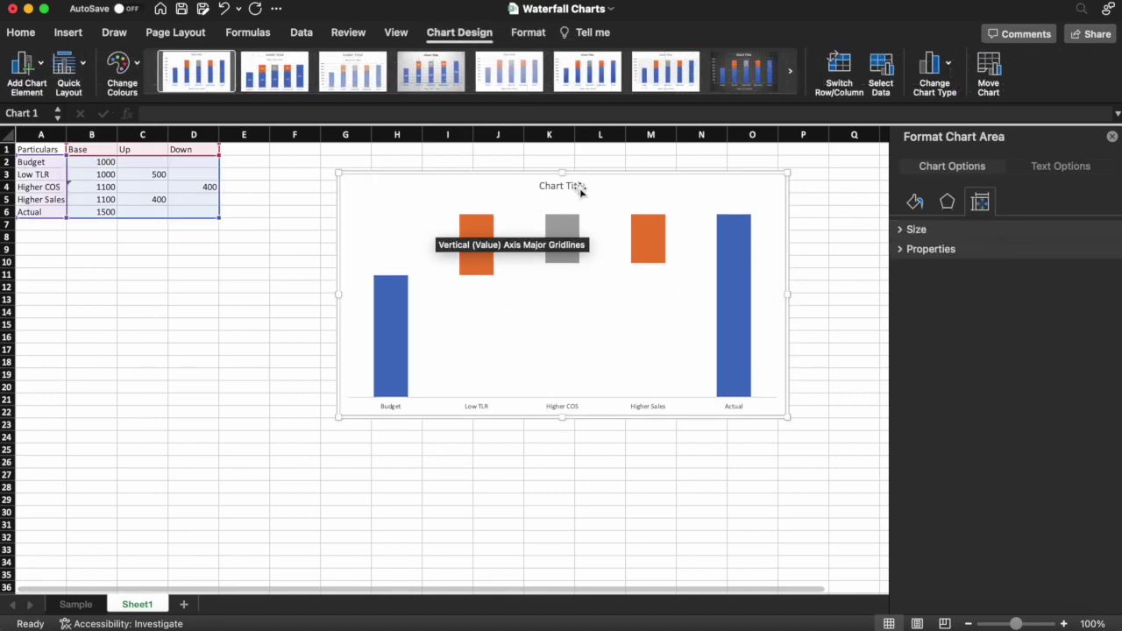
left_click(520, 214)
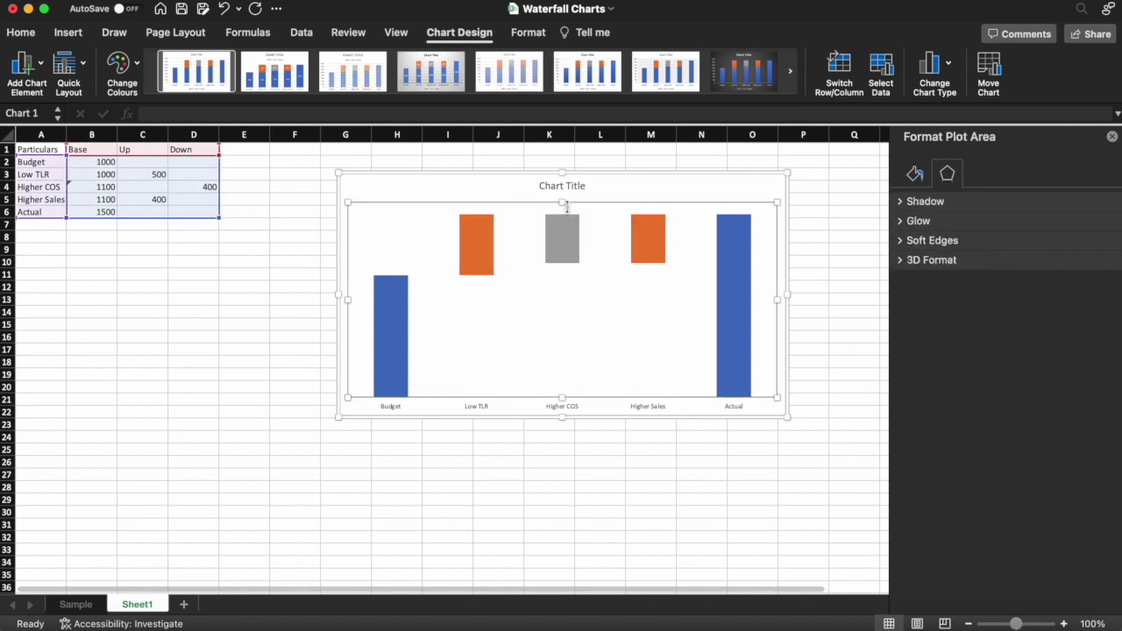
left_click_drag(563, 203, 563, 247)
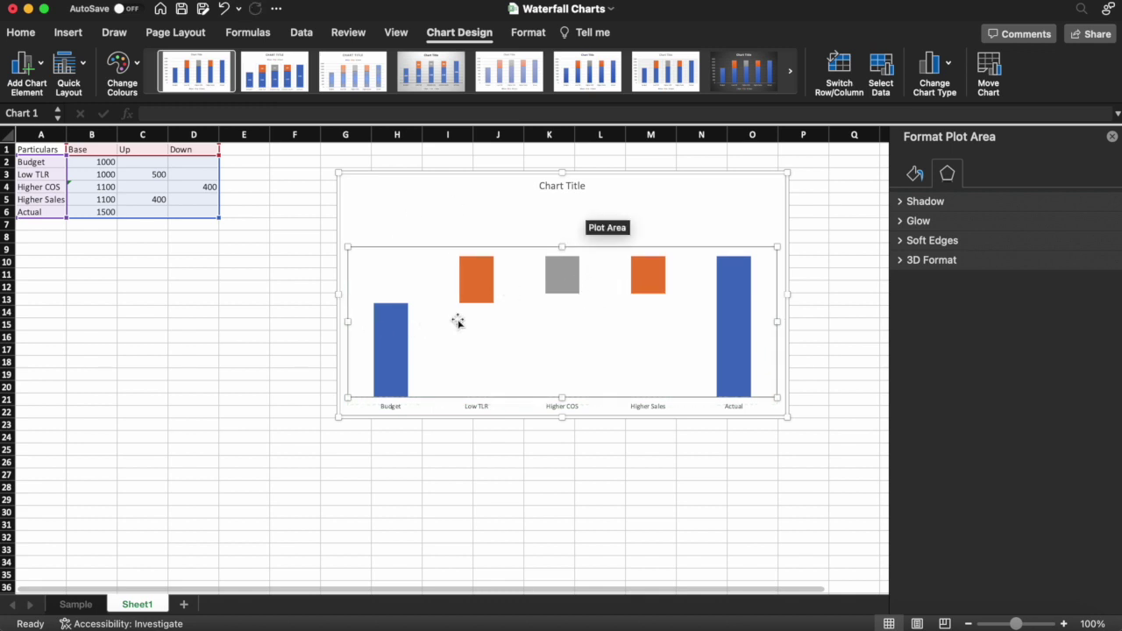
Step: Add data labels to the Budget and Actual columns of the chart
left_click(395, 367)
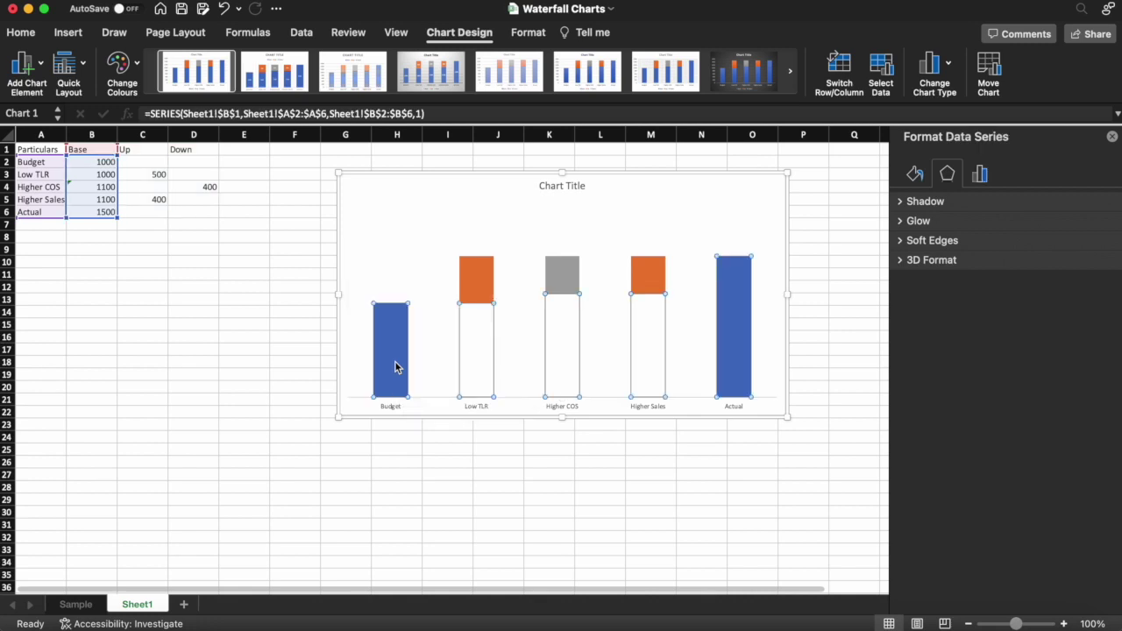
left_click(395, 364)
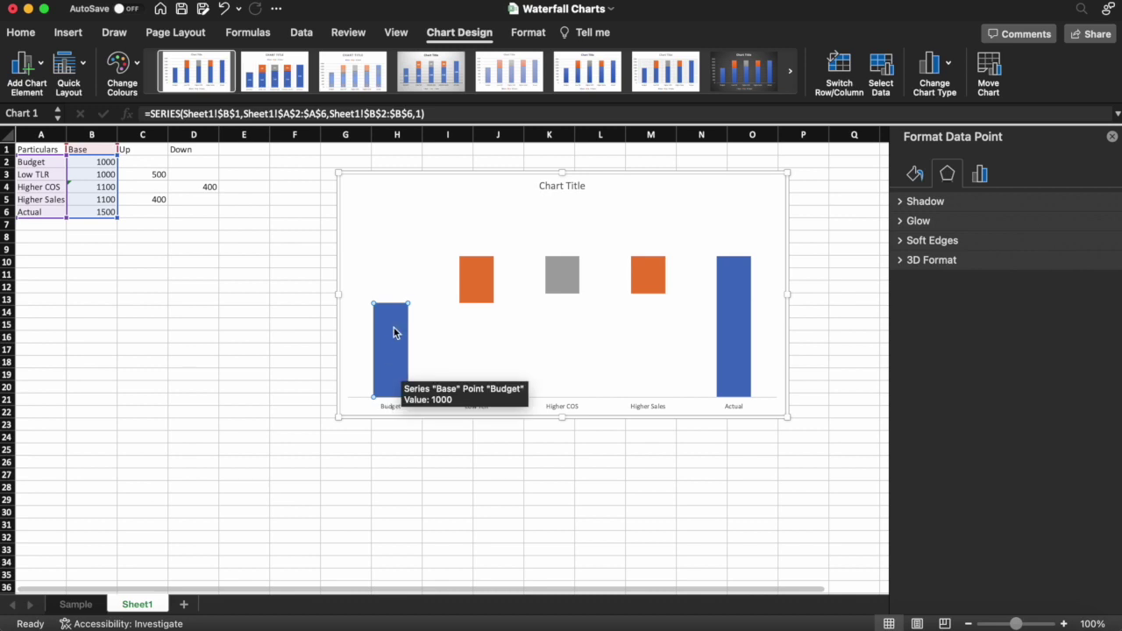
right_click(394, 332)
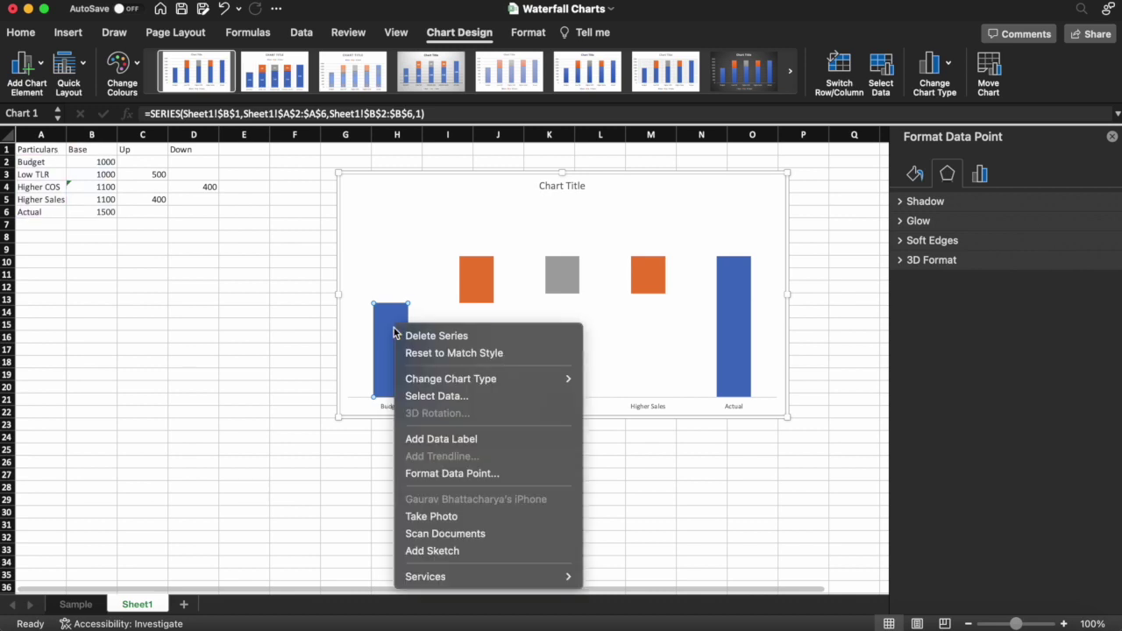
left_click(434, 439)
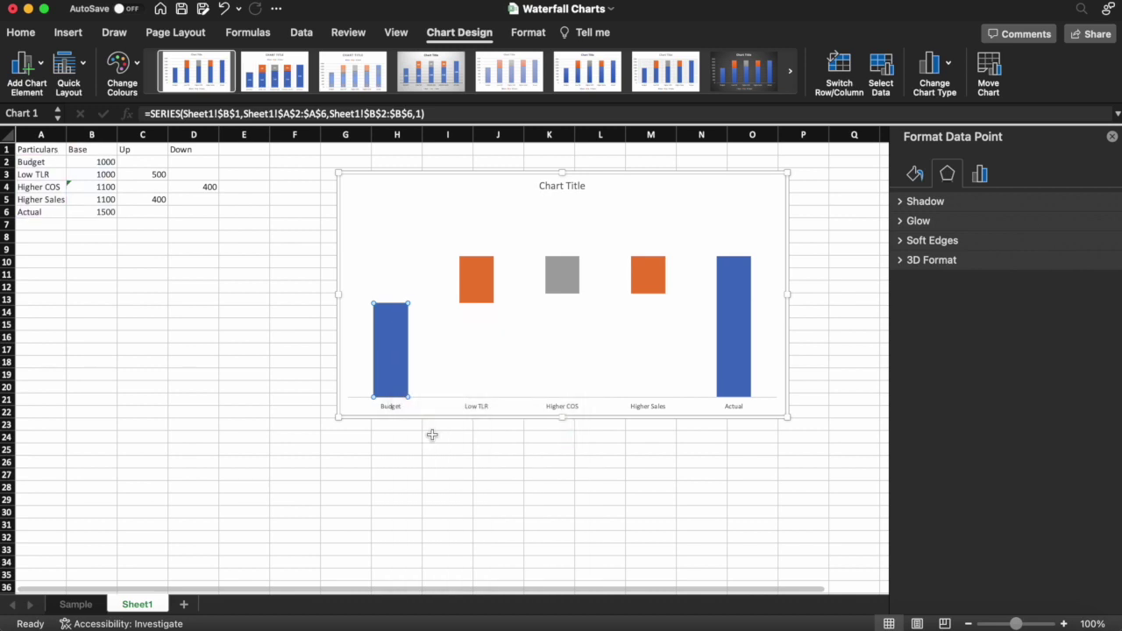
left_click(738, 331)
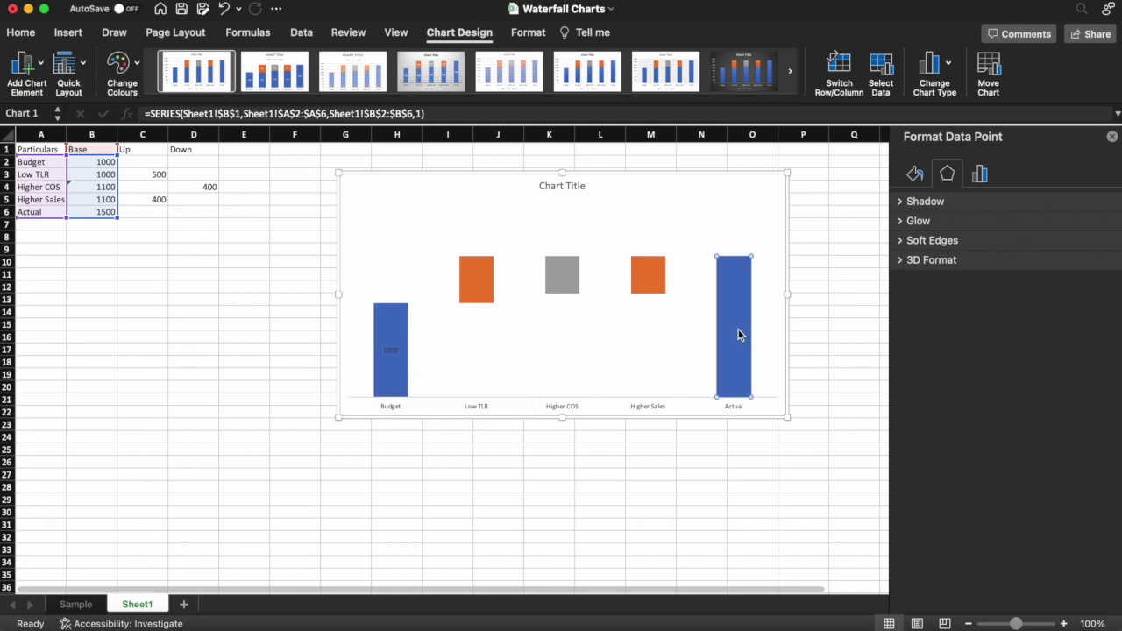
right_click(738, 330)
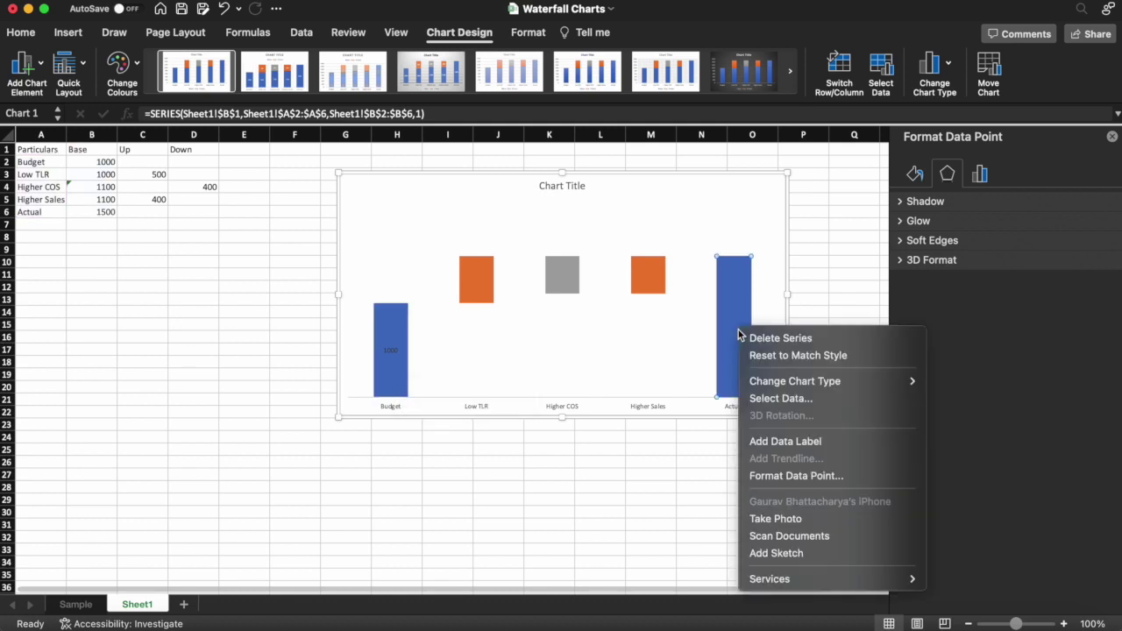
left_click(783, 444)
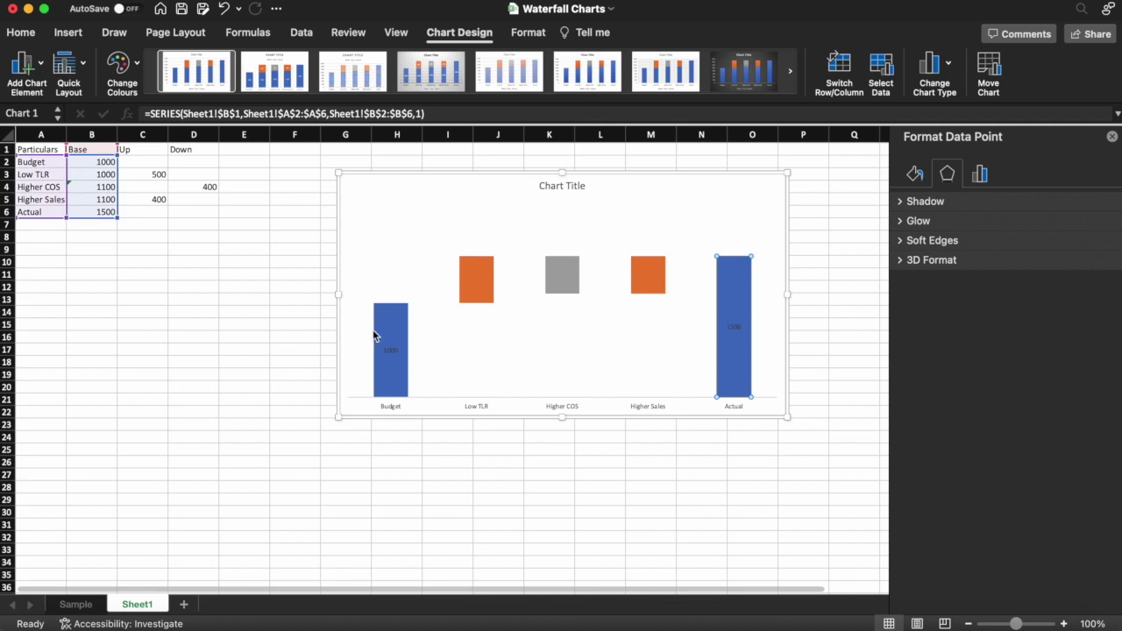
Step: Format the data labels on the Budget and Actual columns in white bold text
left_click(389, 351)
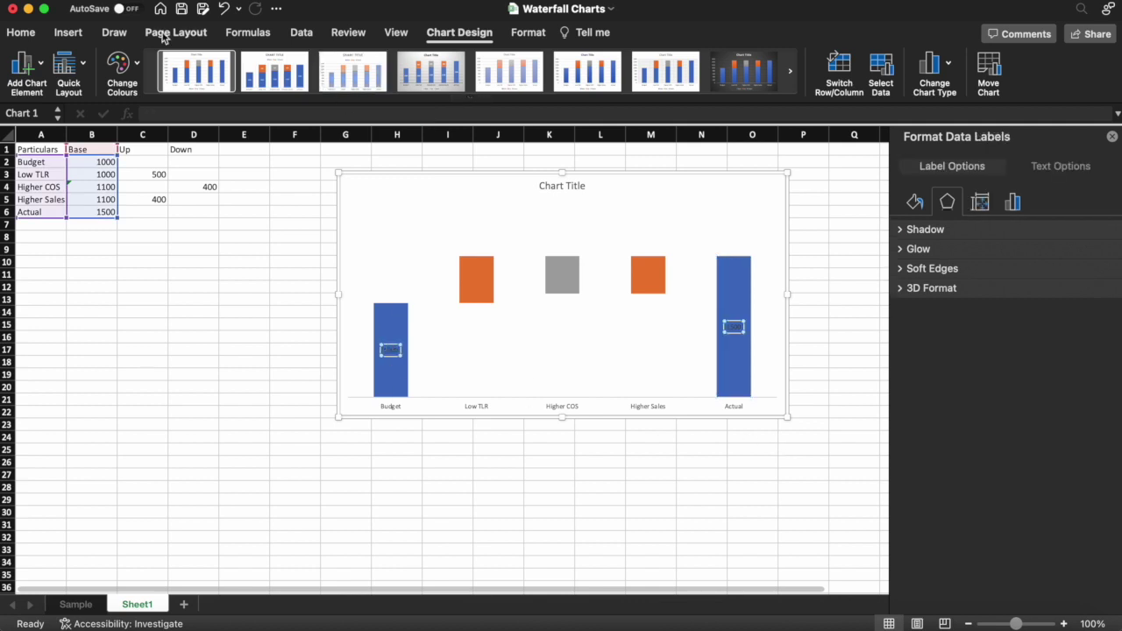
left_click(21, 32)
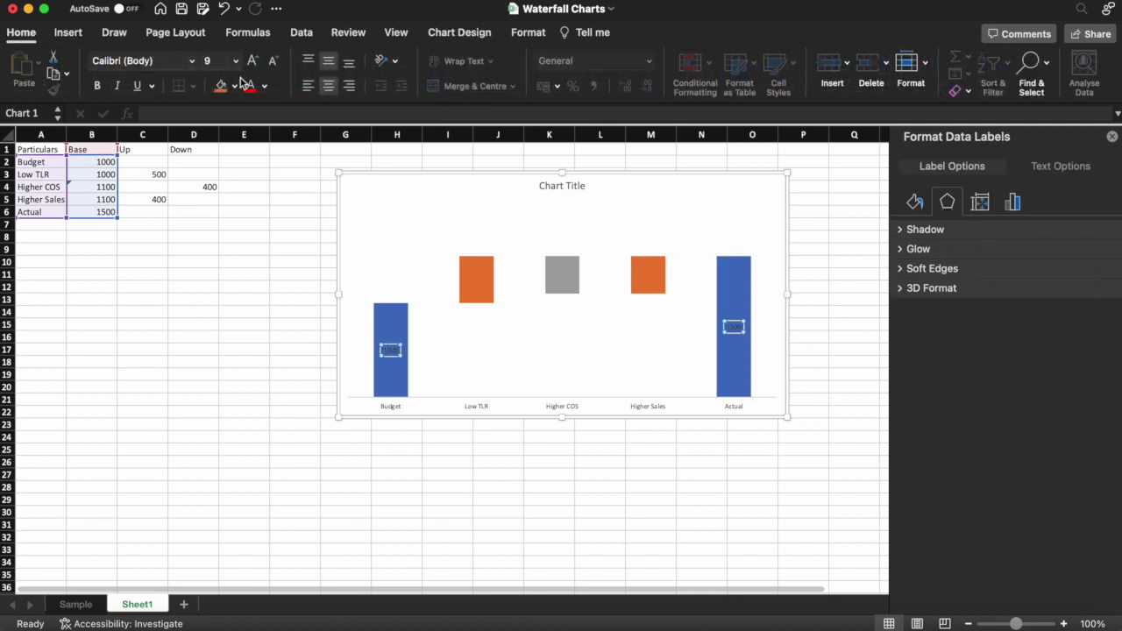
left_click(266, 87)
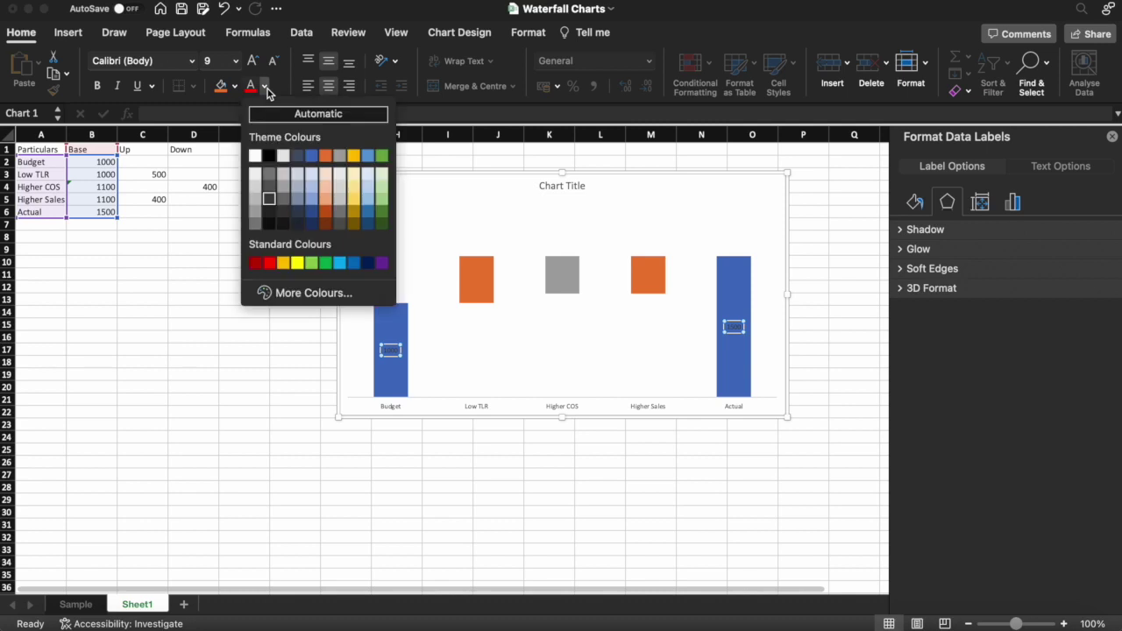
left_click(282, 161)
left_click(98, 88)
left_click(283, 377)
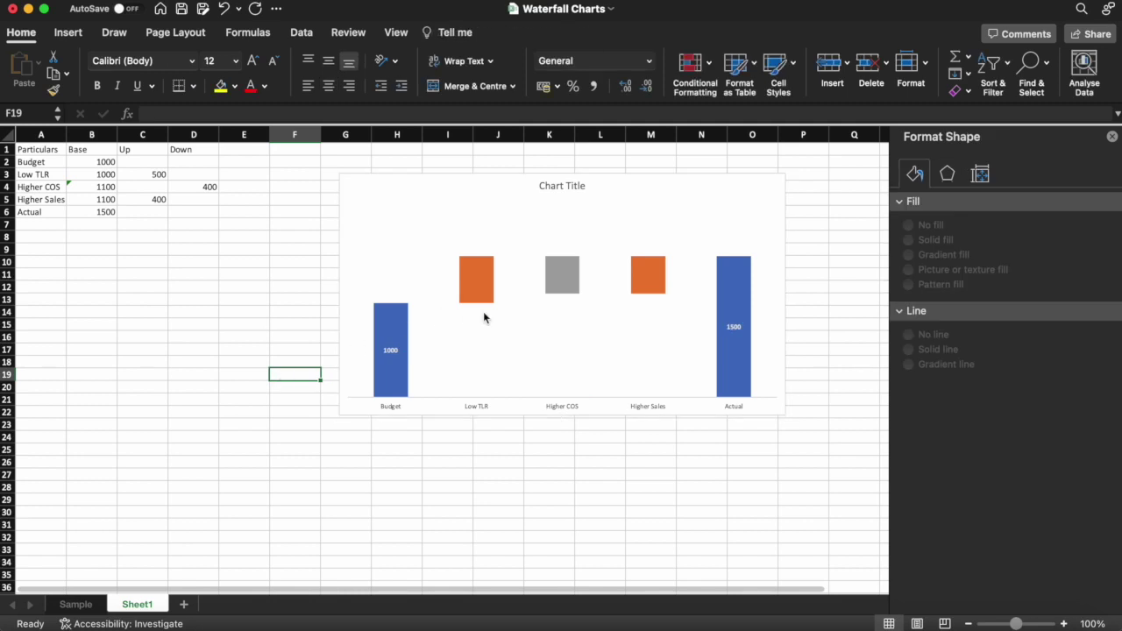
Step: Fill the Up series columns, Low TLR and Higher Sales, with solid theme green
mouse_move(484, 313)
left_click(485, 291)
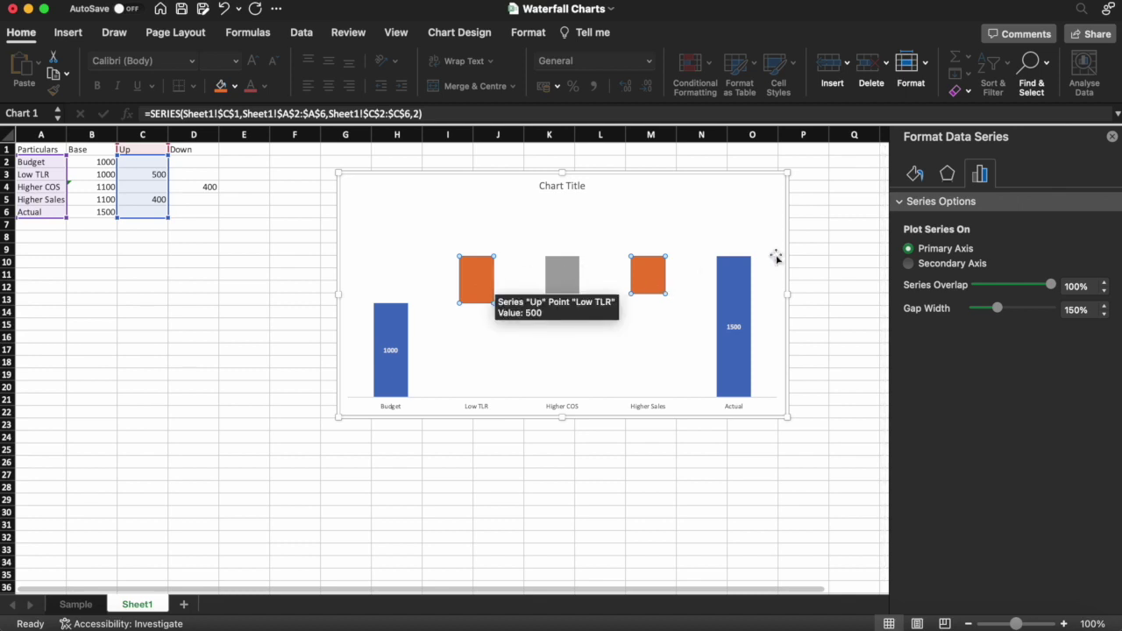
left_click(912, 178)
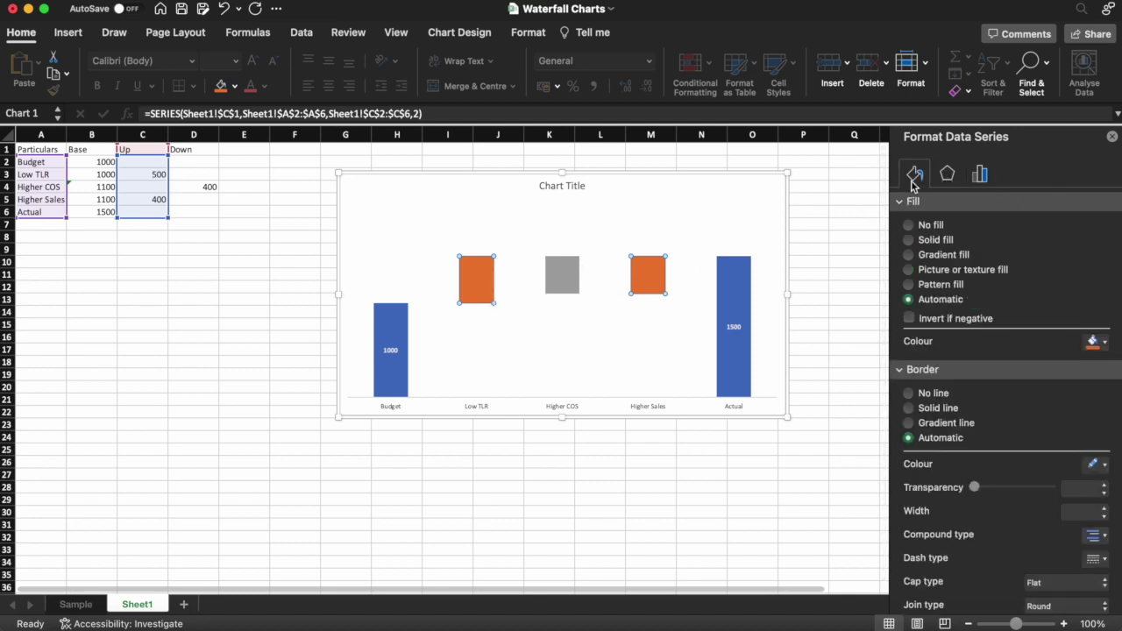
left_click(1093, 342)
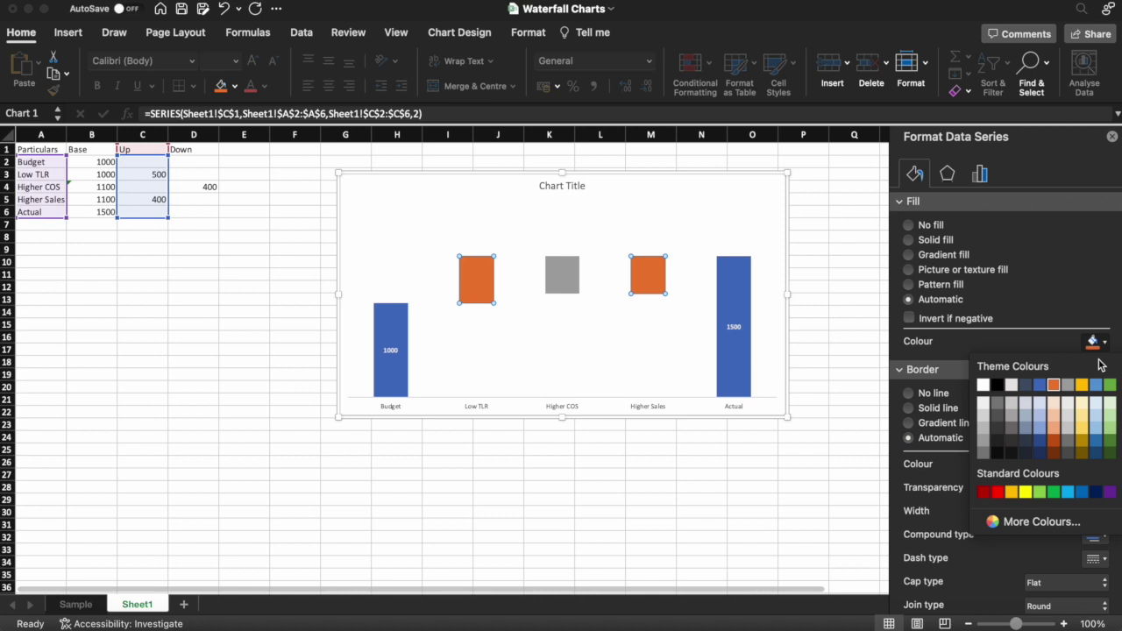
left_click(1112, 391)
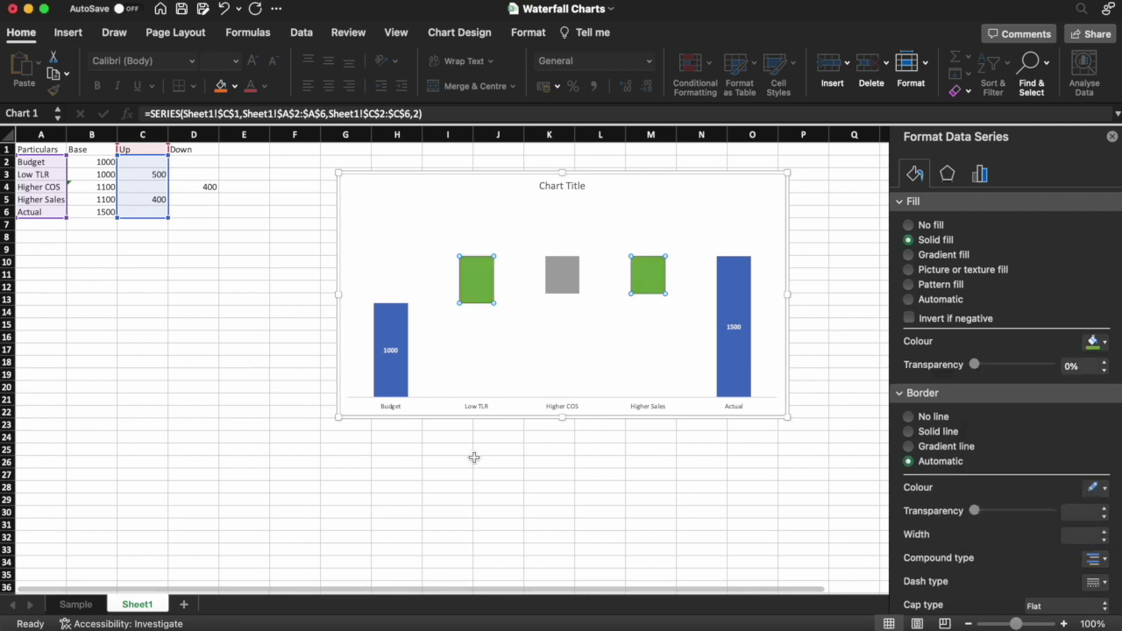
left_click(448, 487)
Step: Add data labels to the Up series columns and format them in white bold text
left_click(478, 297)
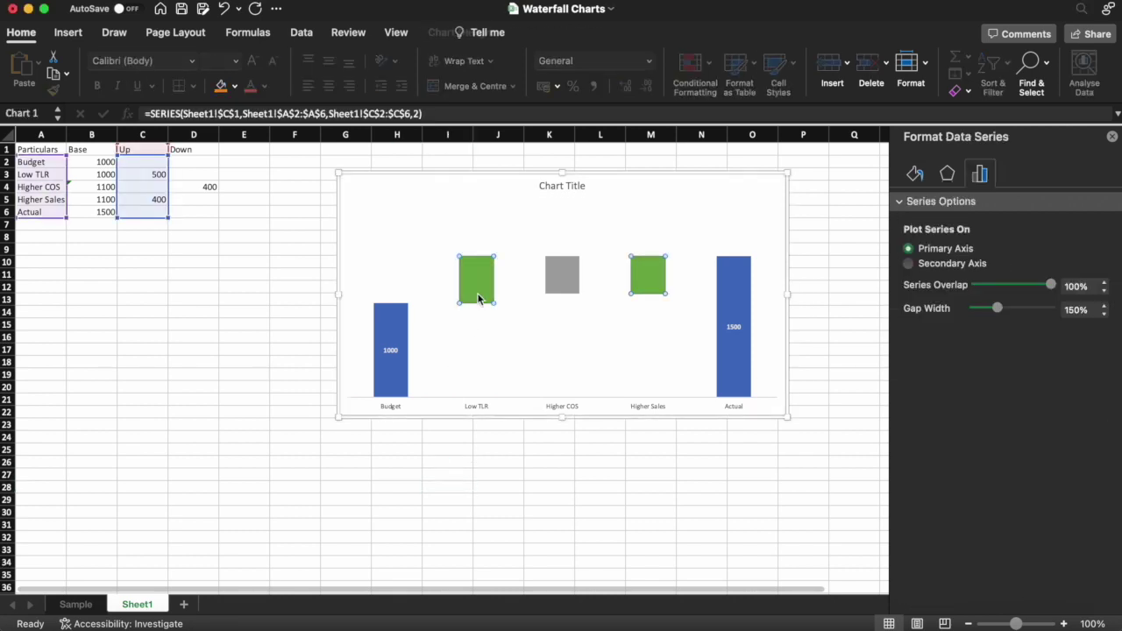
right_click(479, 296)
left_click(566, 406)
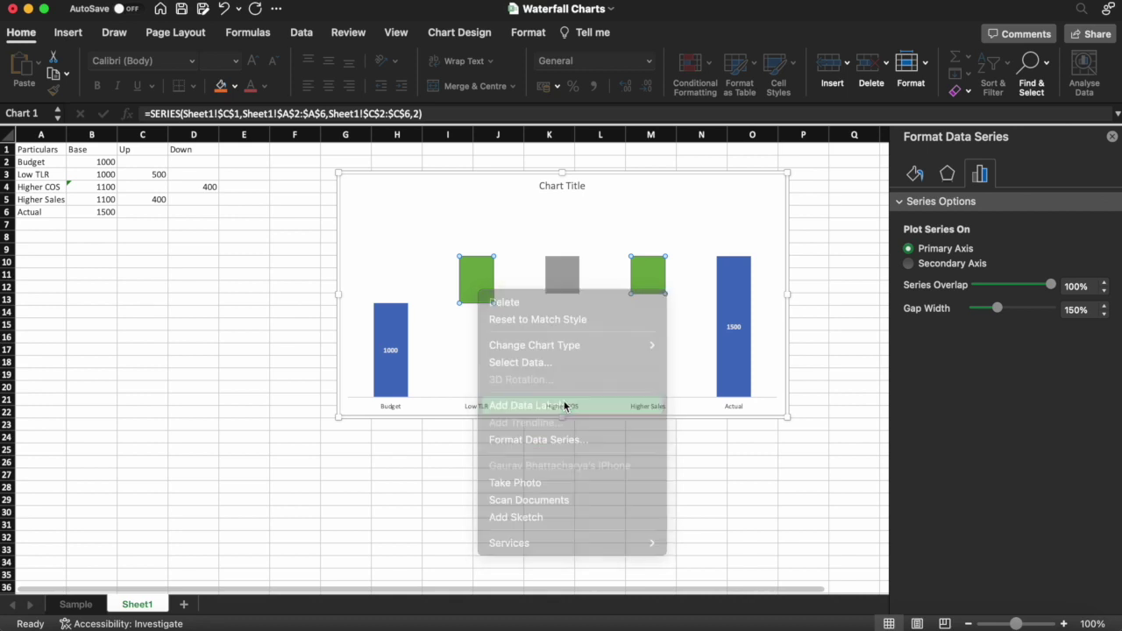
left_click(476, 281)
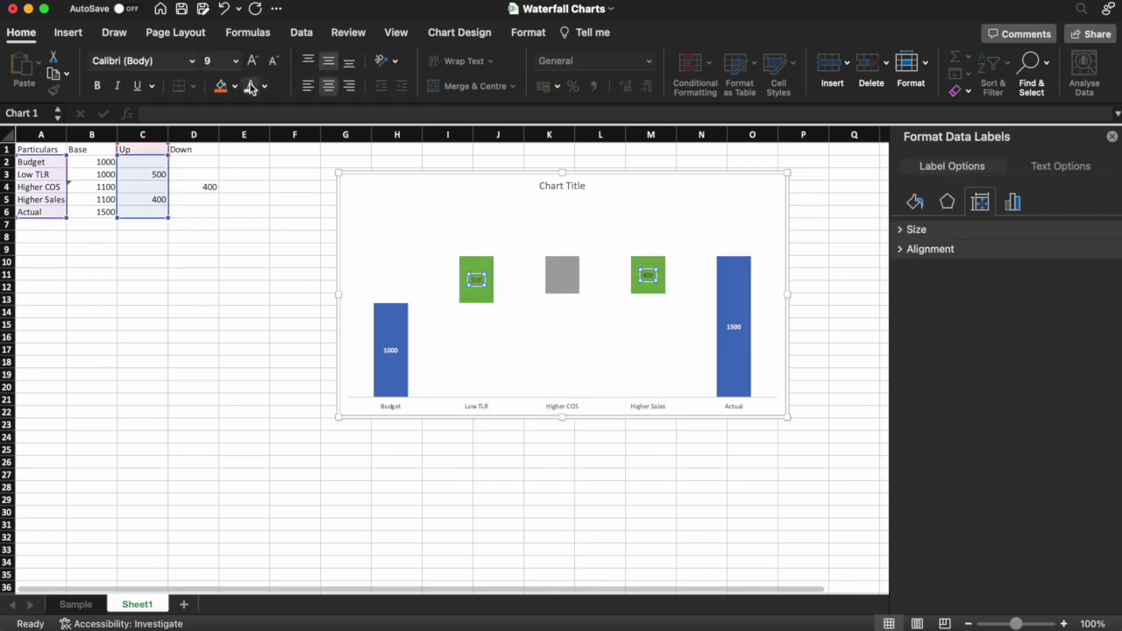
left_click(99, 86)
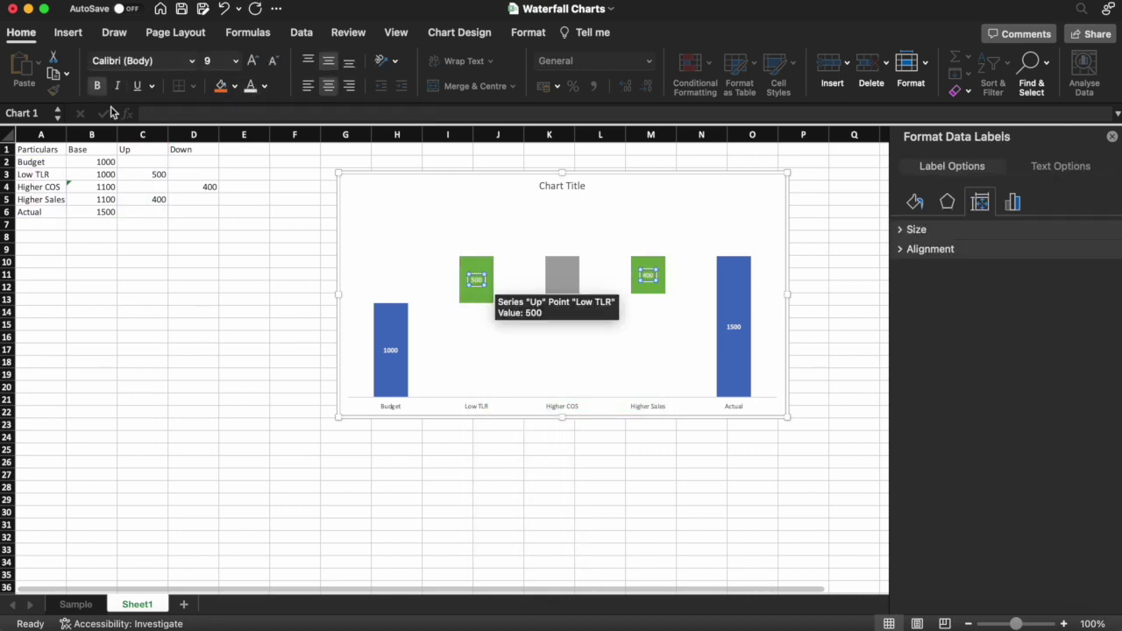
Step: Fill the Down series column for Higher COS with solid standard dark red
left_click(552, 284)
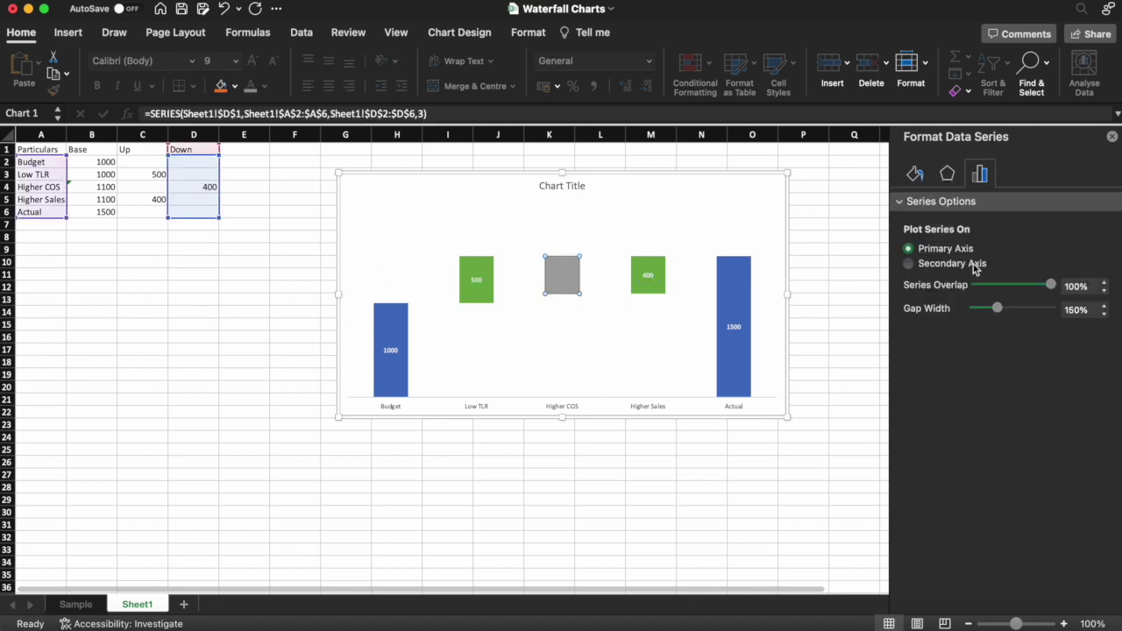
left_click(915, 175)
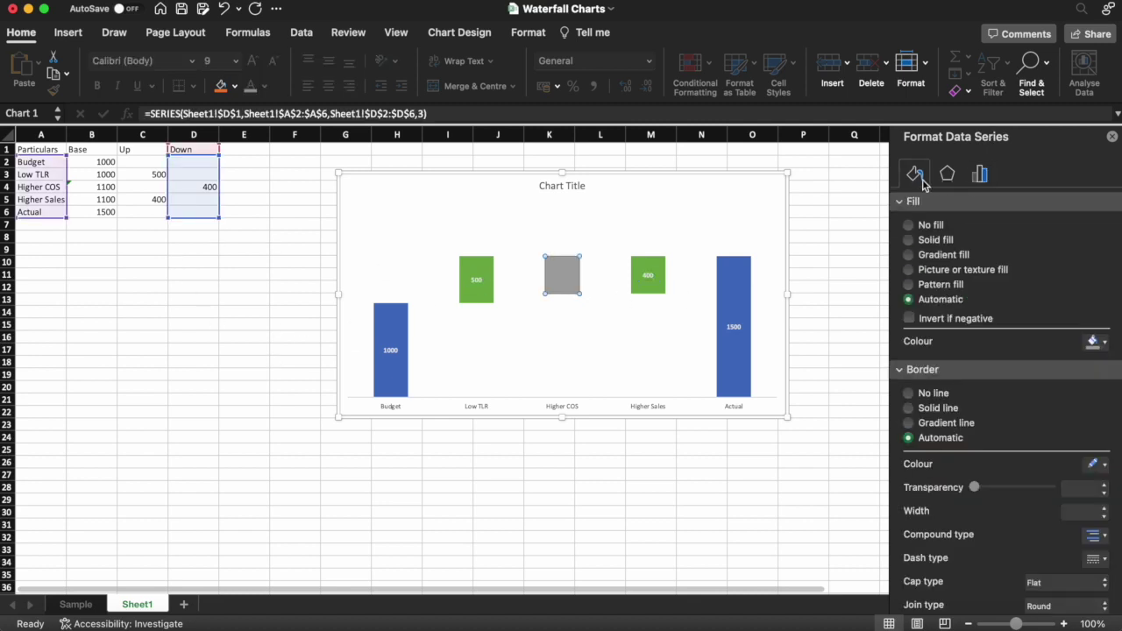
left_click(1093, 343)
left_click(999, 492)
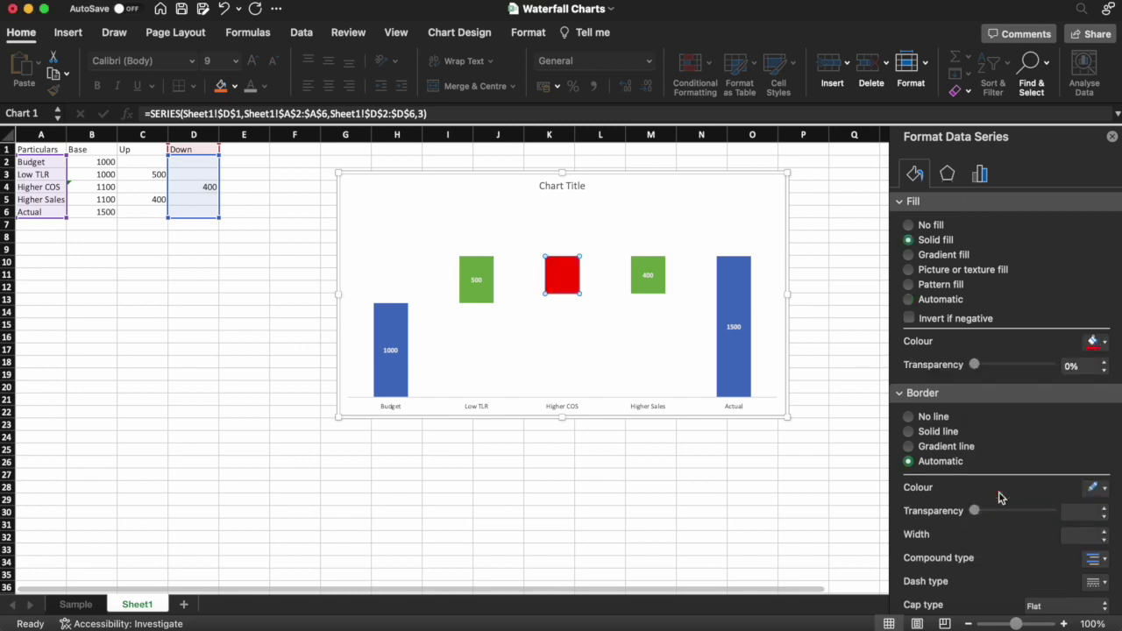
left_click(1101, 345)
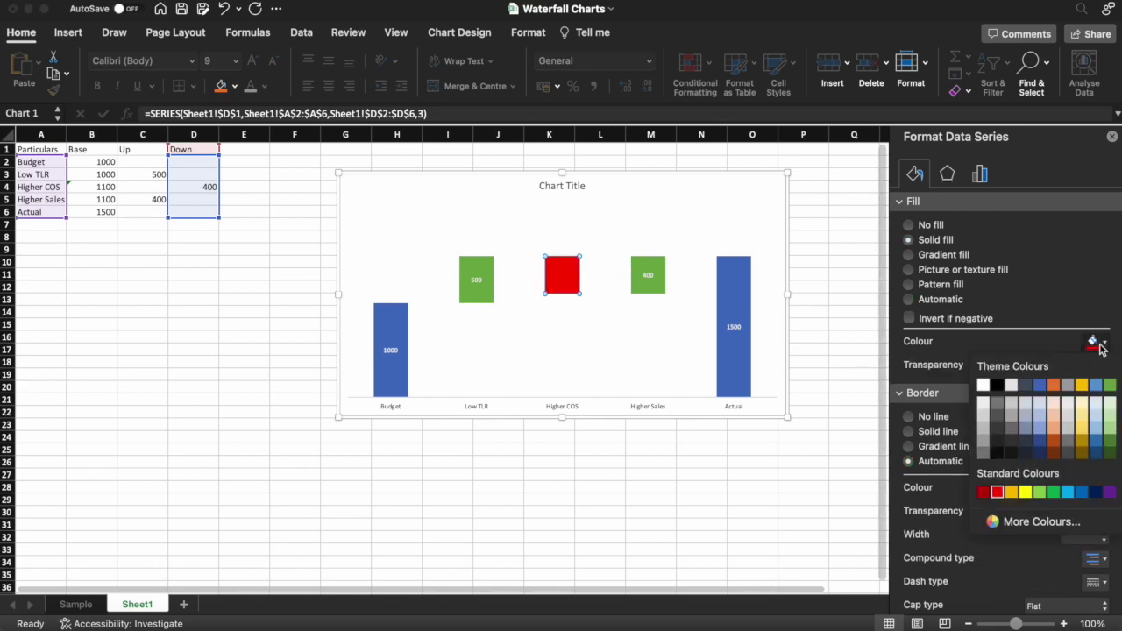
left_click(984, 493)
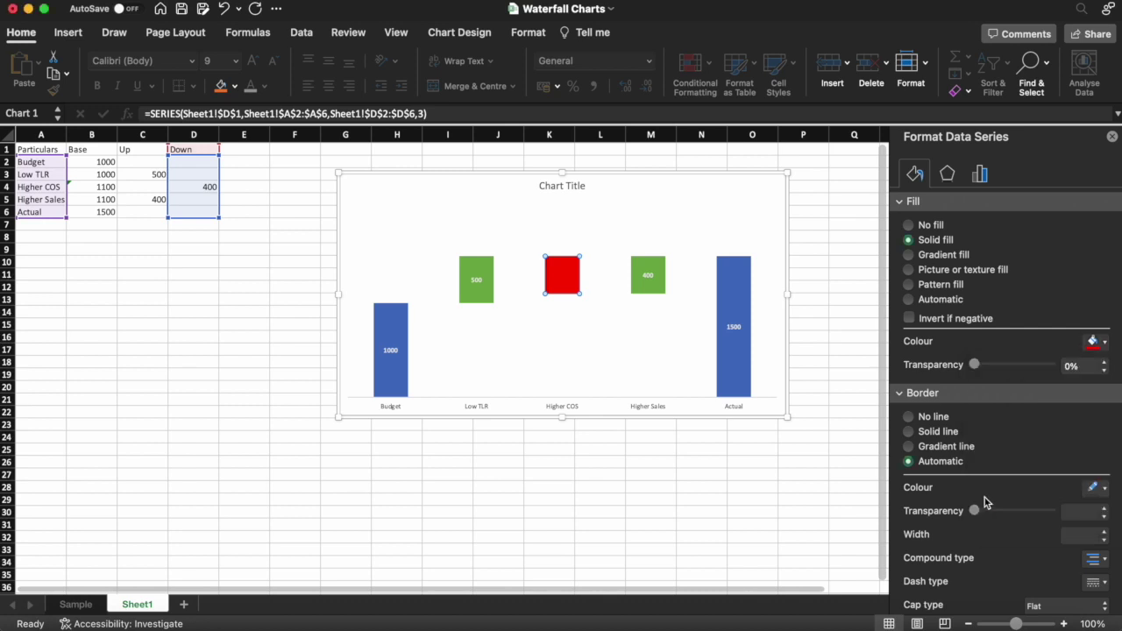
Step: Add a data label to the Higher COS Down column and format it in white bold text
right_click(564, 282)
left_click(621, 388)
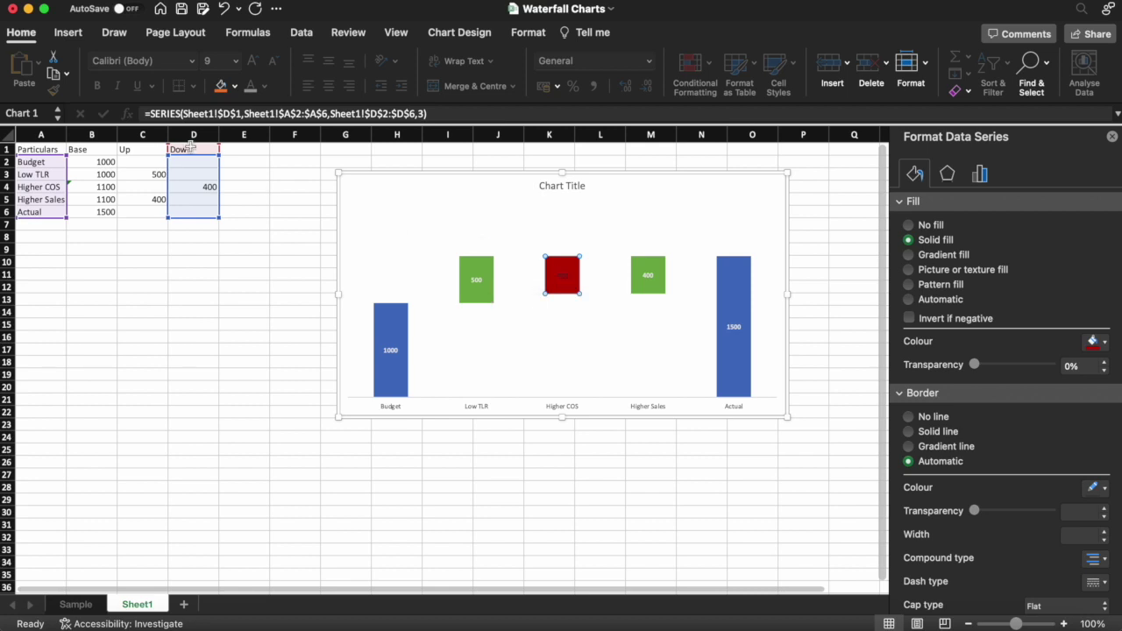
left_click(562, 275)
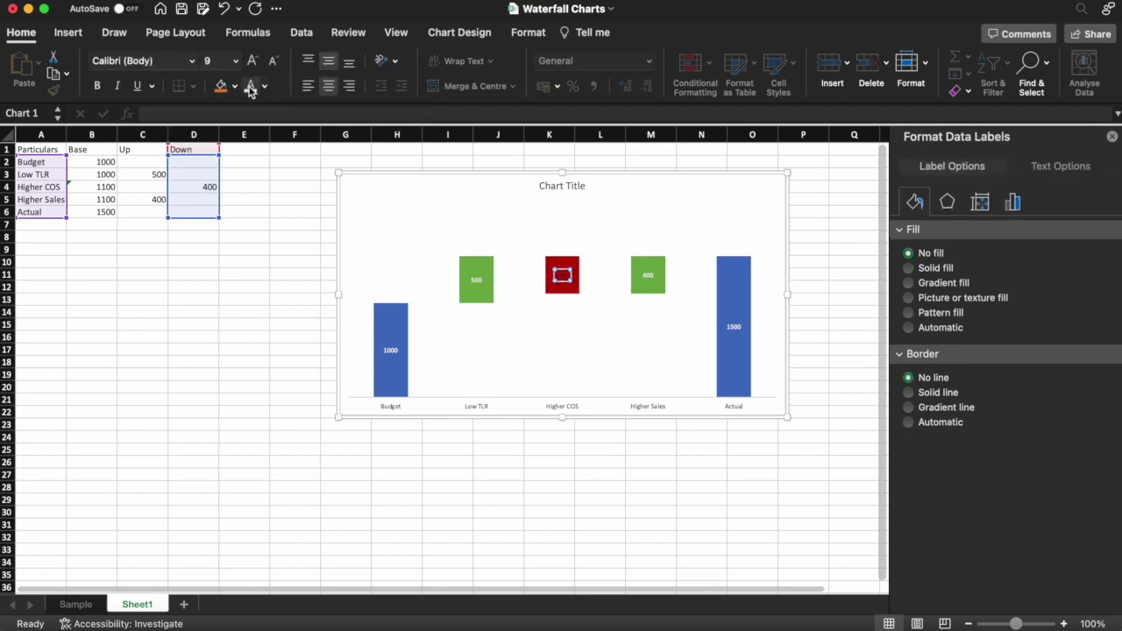
left_click(252, 89)
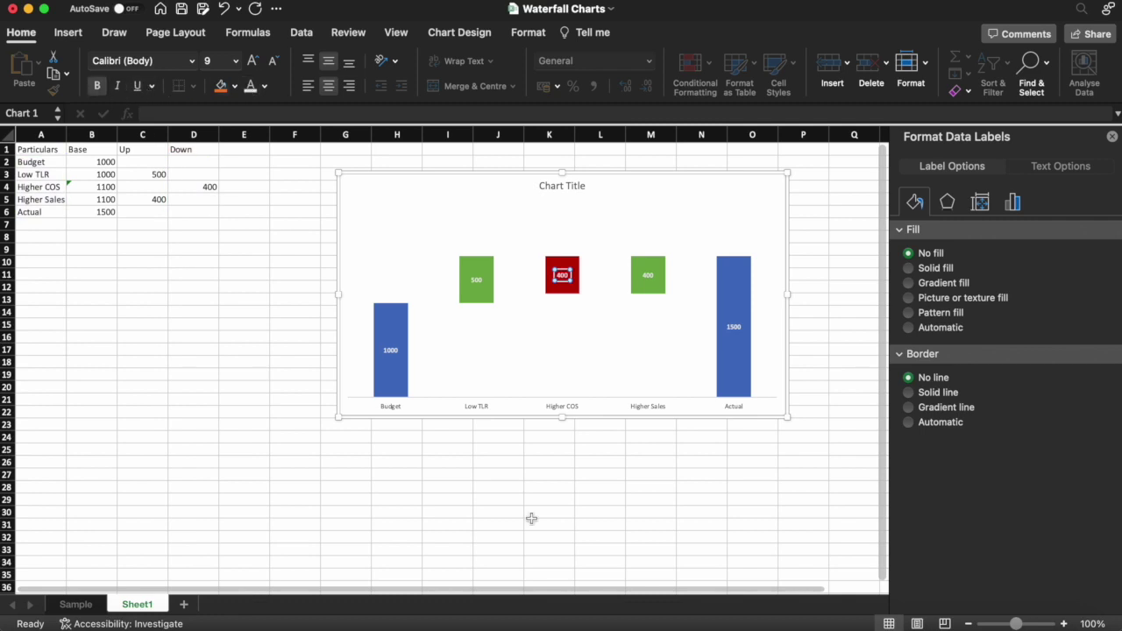
left_click(599, 490)
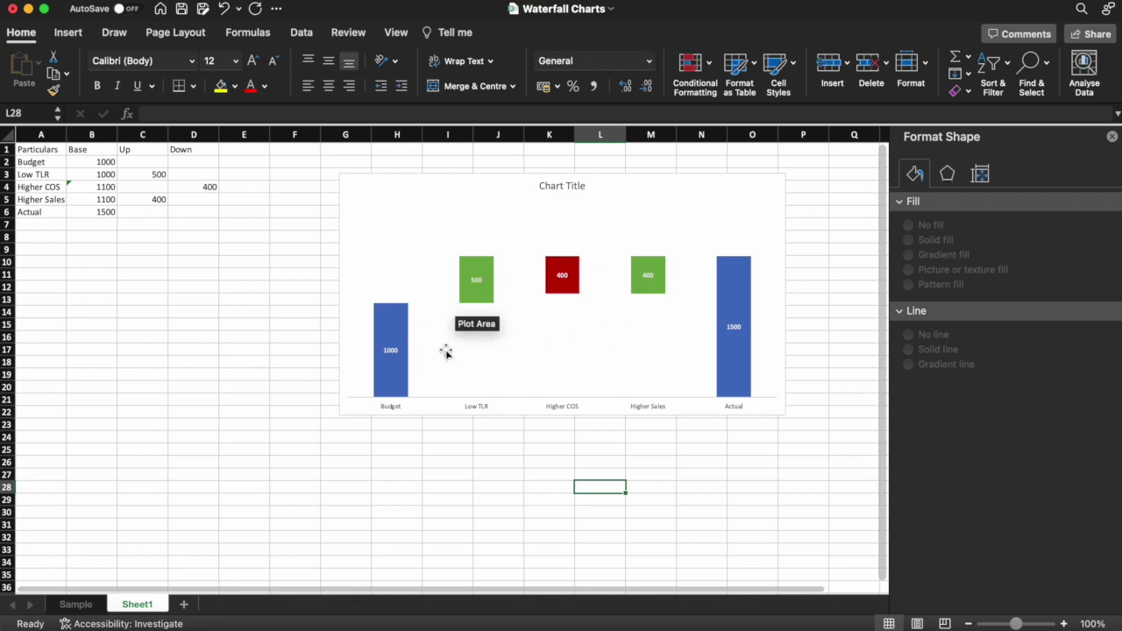
Step: Set the gap width of the chart's columns to 0%
left_click(684, 233)
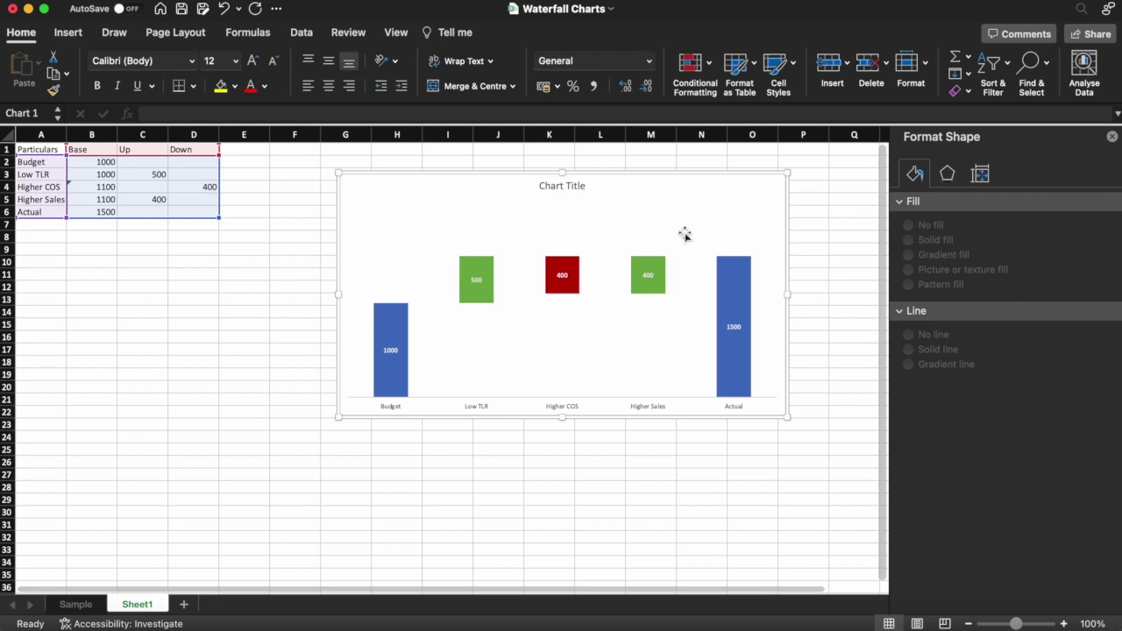
left_click(731, 358)
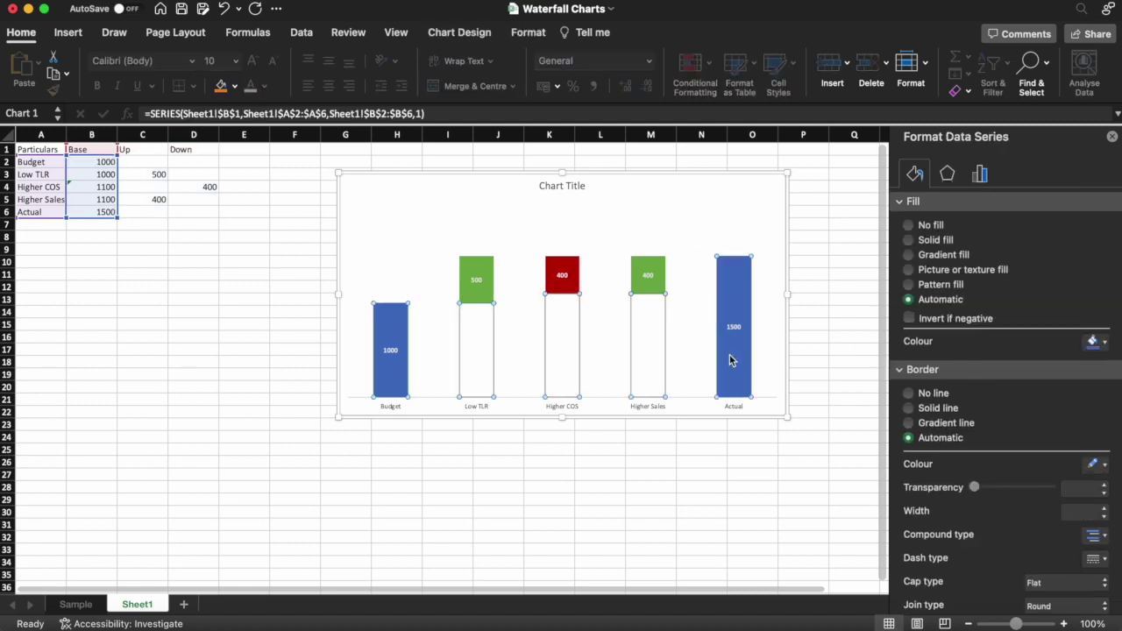
left_click(980, 174)
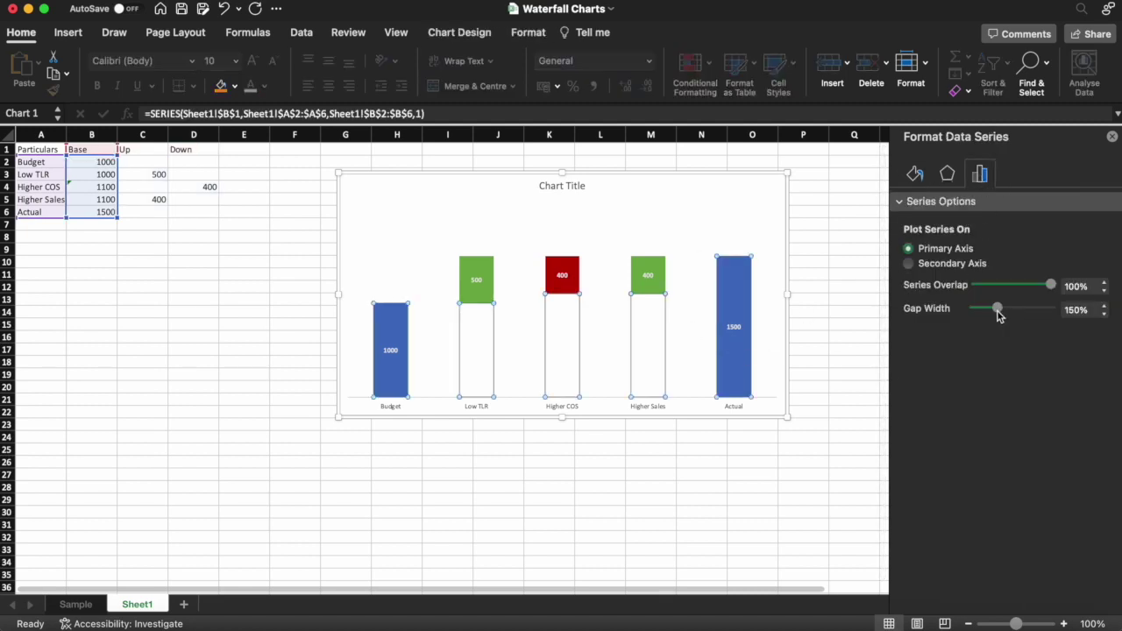
left_click_drag(1002, 315, 952, 313)
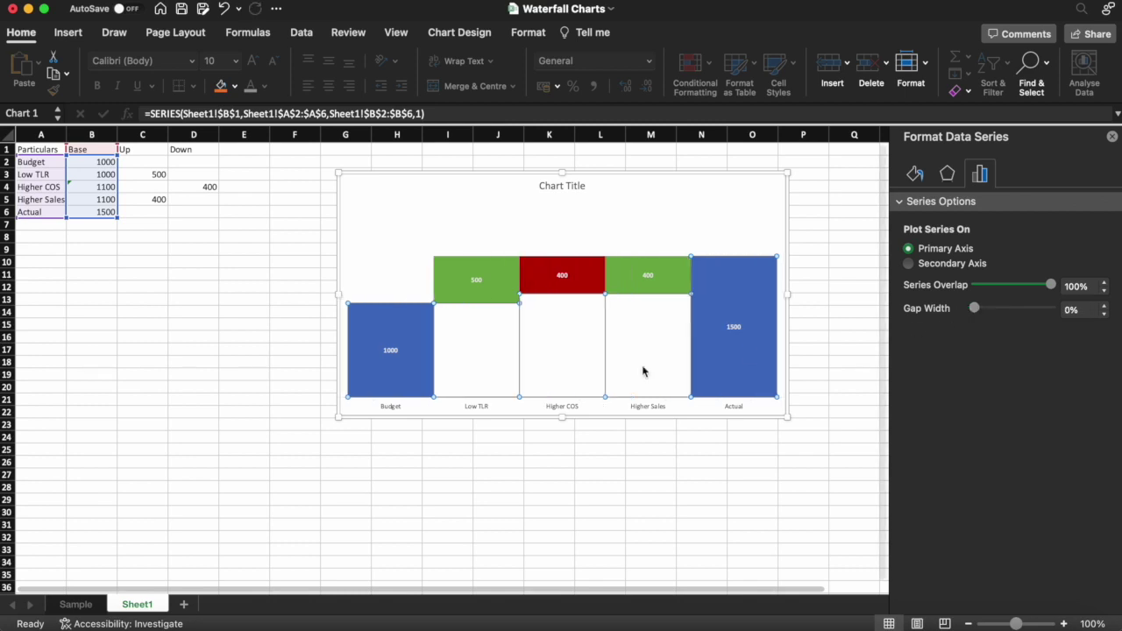
left_click(414, 458)
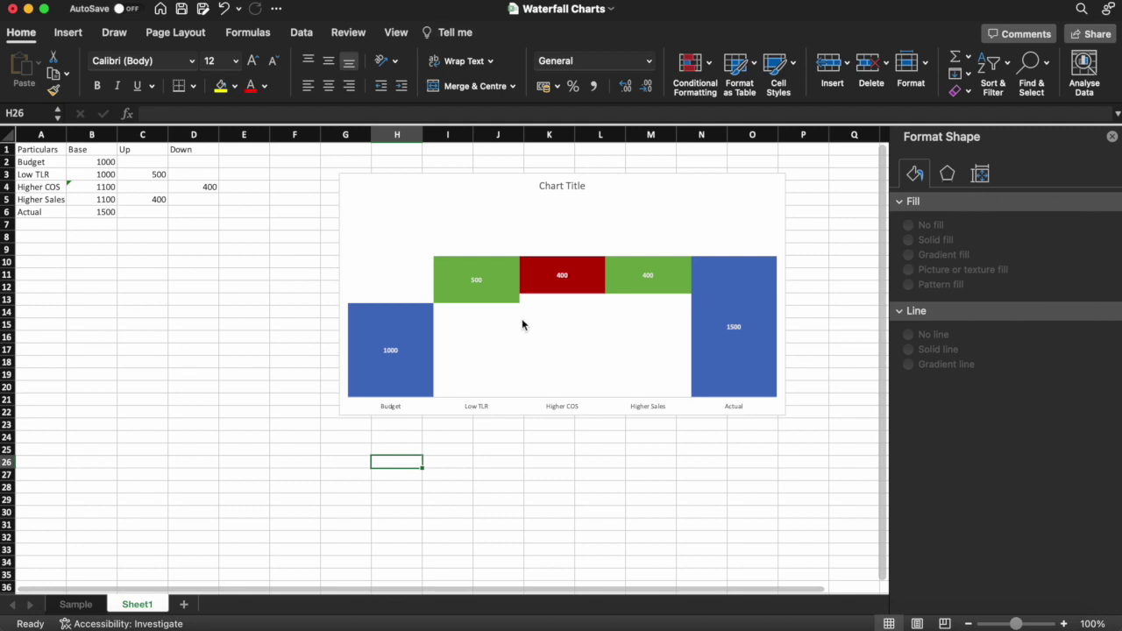
Step: Set the gap width of the chart's columns to 102%
mouse_move(395, 346)
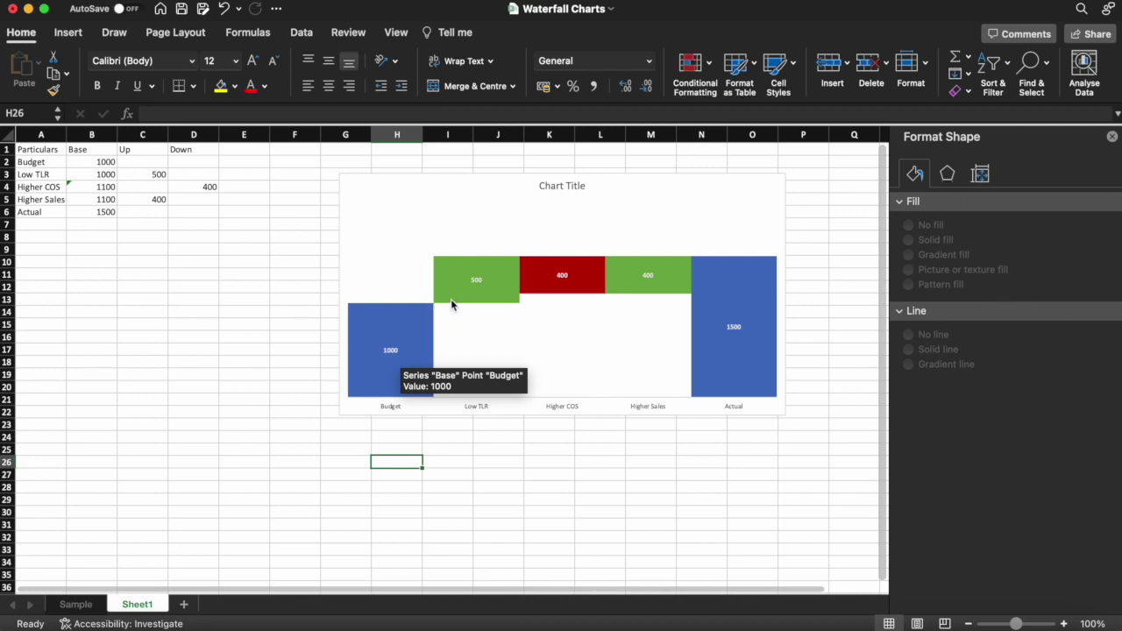
mouse_move(449, 278)
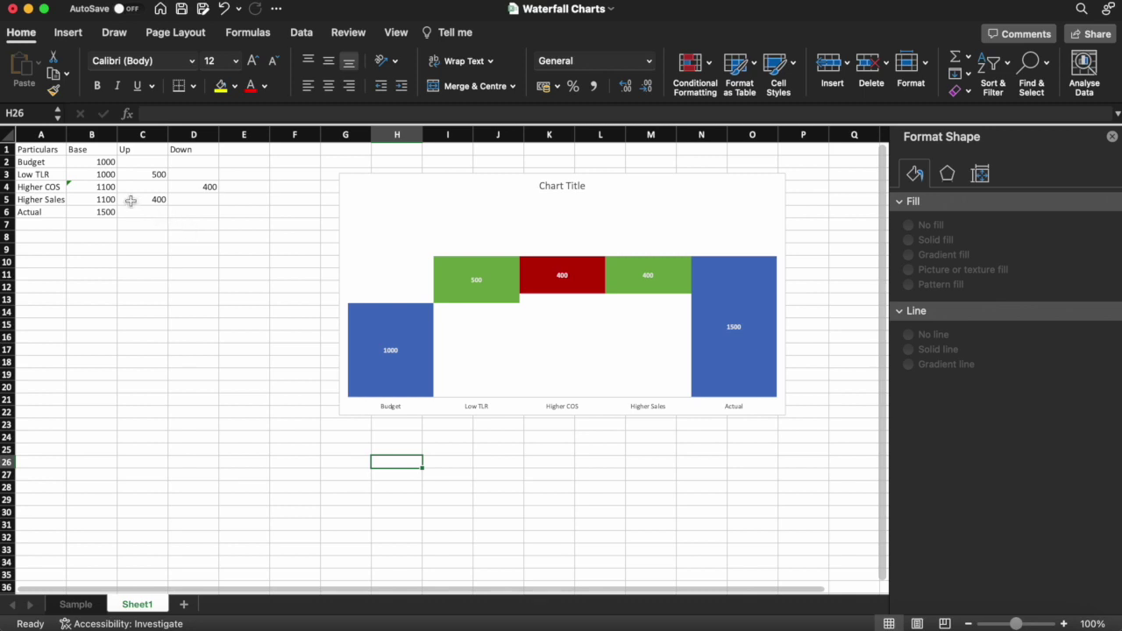
mouse_move(581, 362)
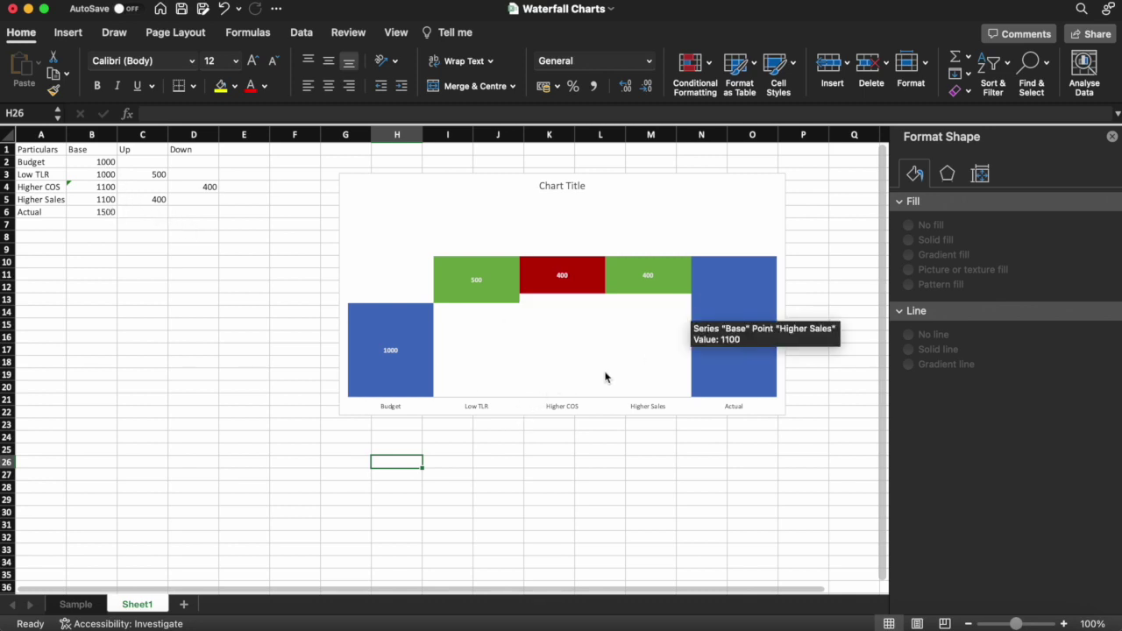
left_click(605, 377)
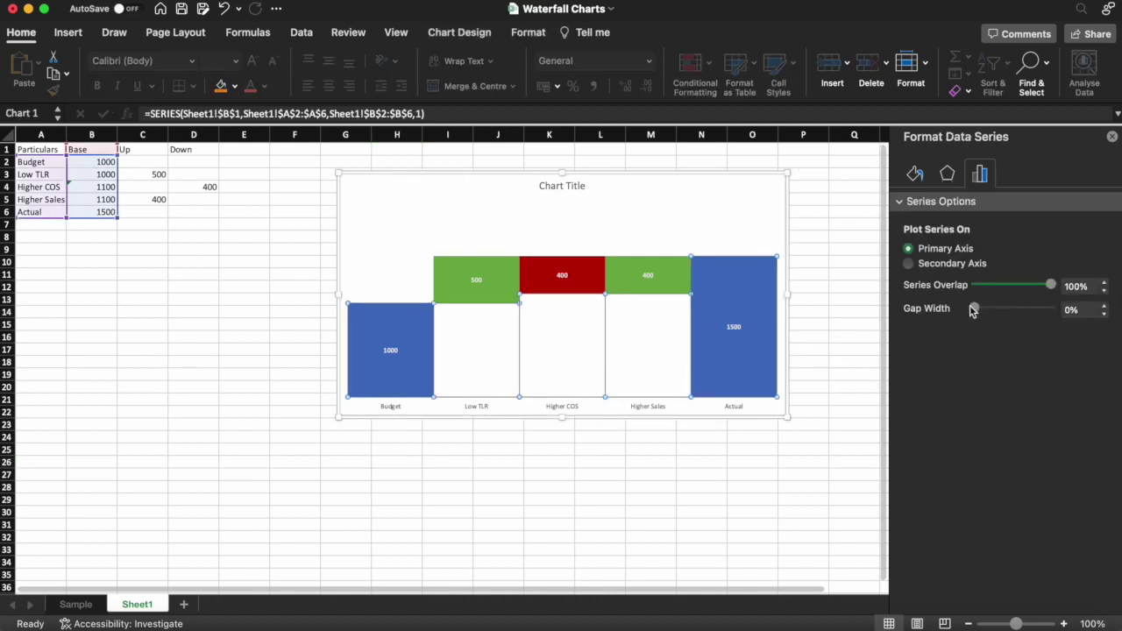
left_click_drag(974, 309, 991, 315)
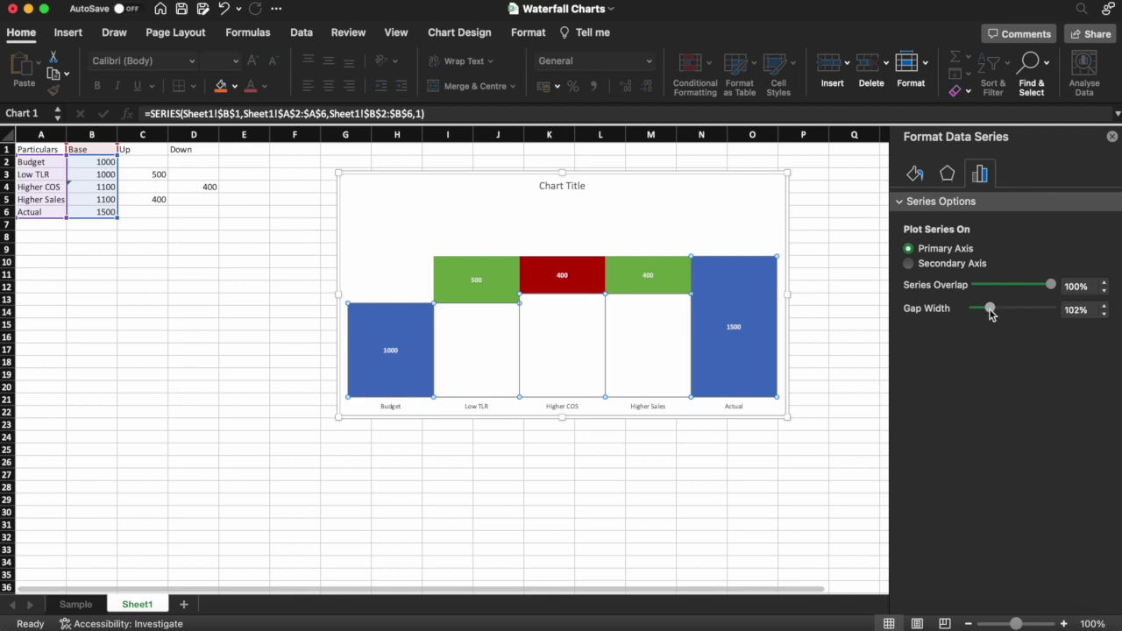
left_click(538, 497)
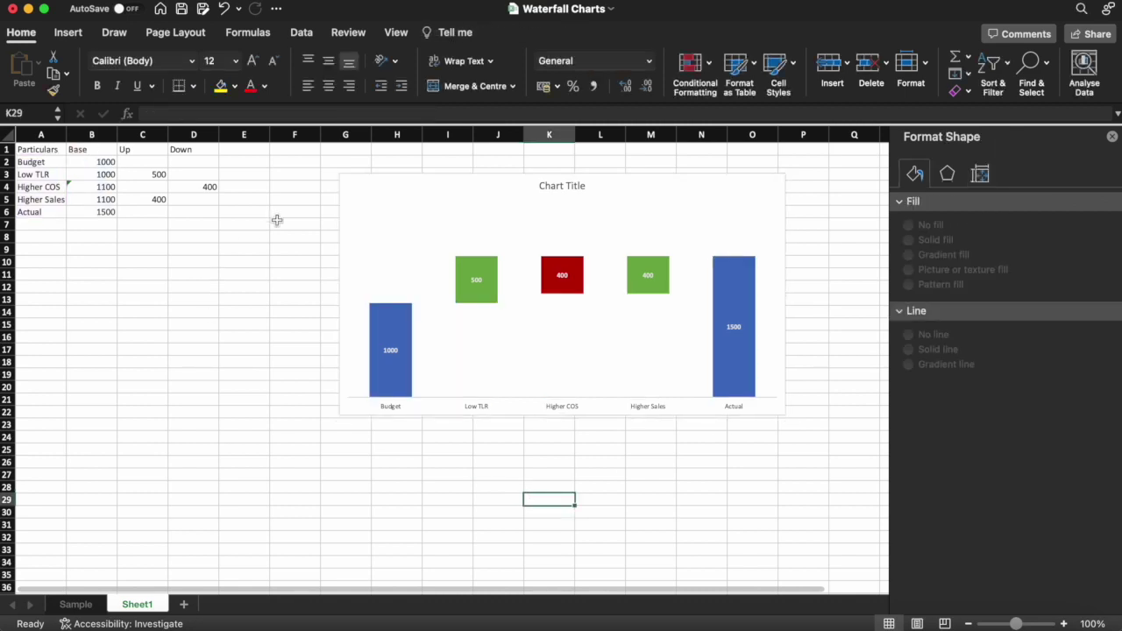
Step: Replace the chart title with "Net Profit Actual v Budget"
left_click(561, 186)
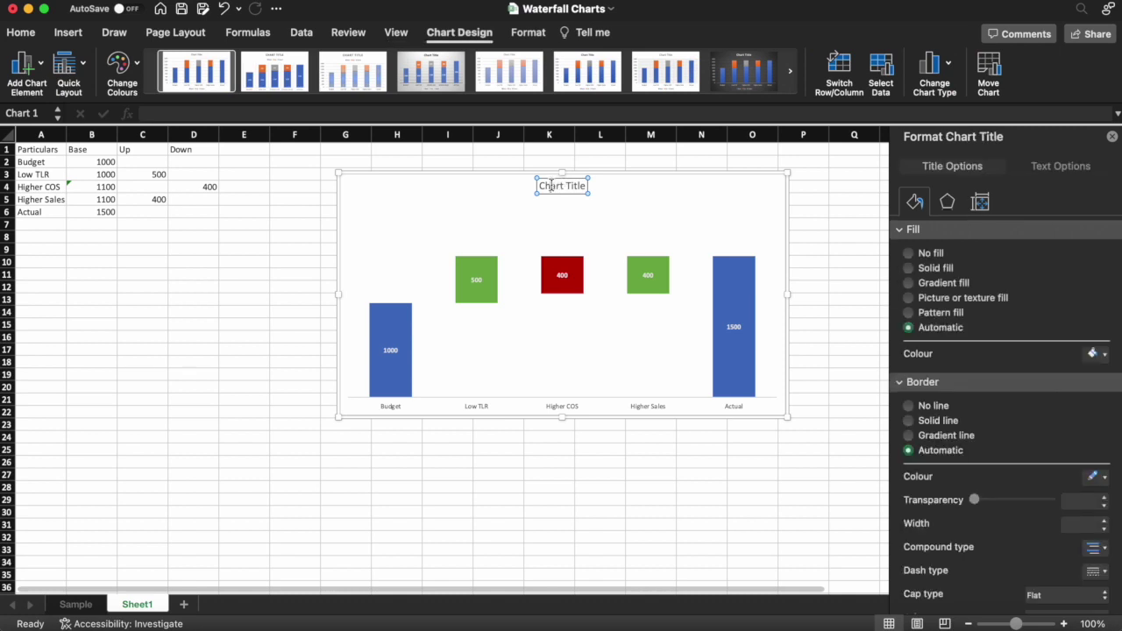
triple_click(550, 186)
key("BackSpace")
type("Net Profit Actual v Budget")
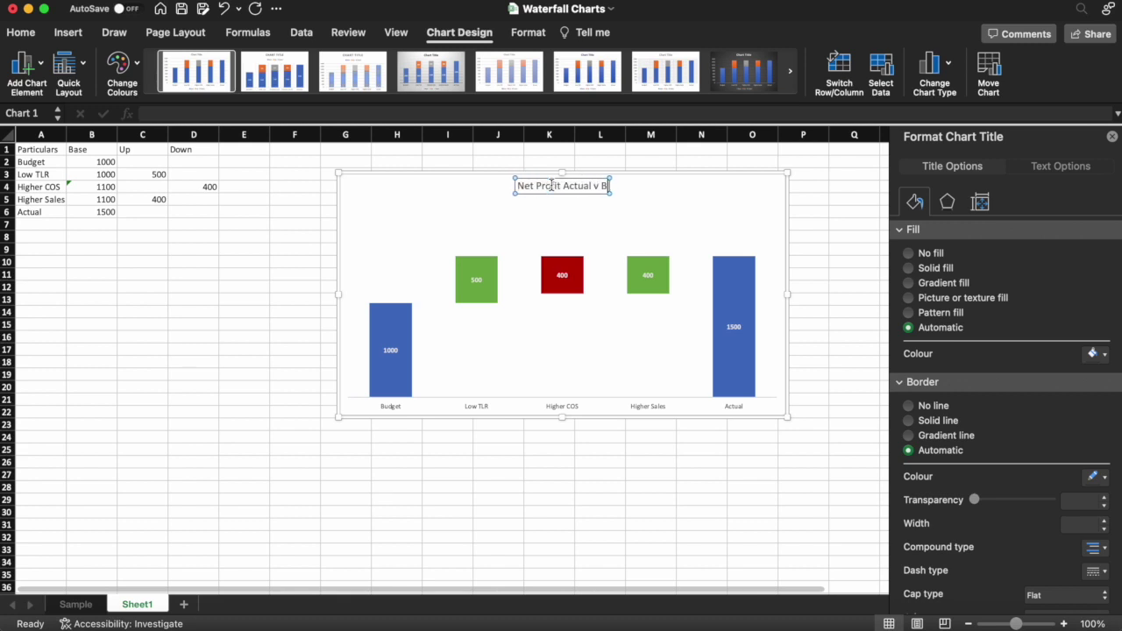
left_click(256, 252)
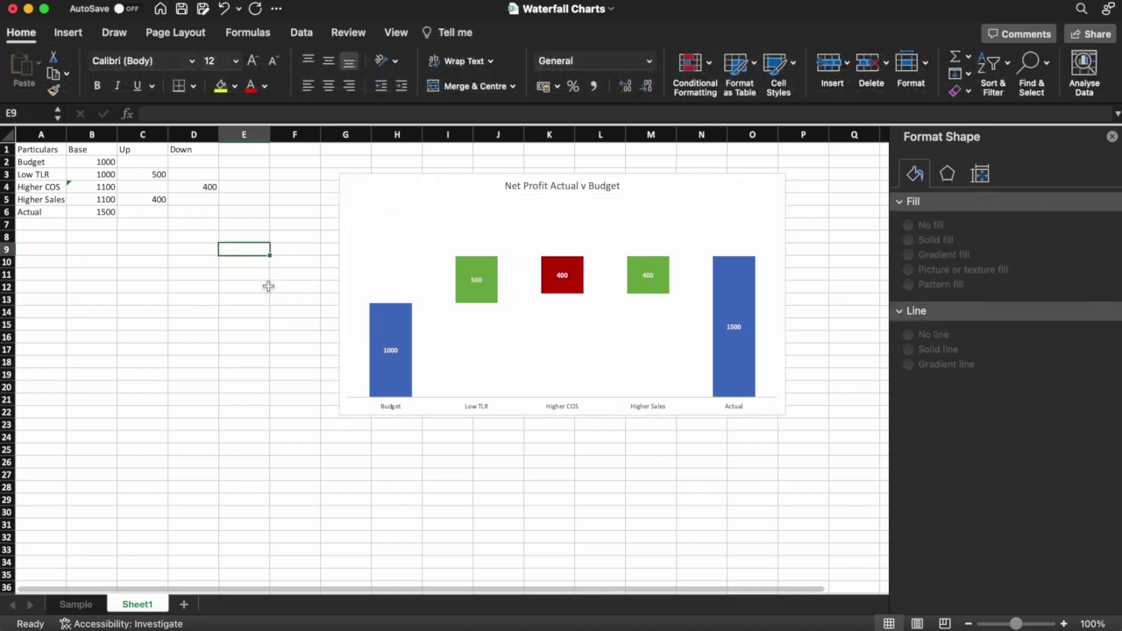
Step: Insert a rounded rectangular speech callout about 2.31" wide and 0.96" high beside the chart, with its tail pointing down and to the right
left_click(79, 35)
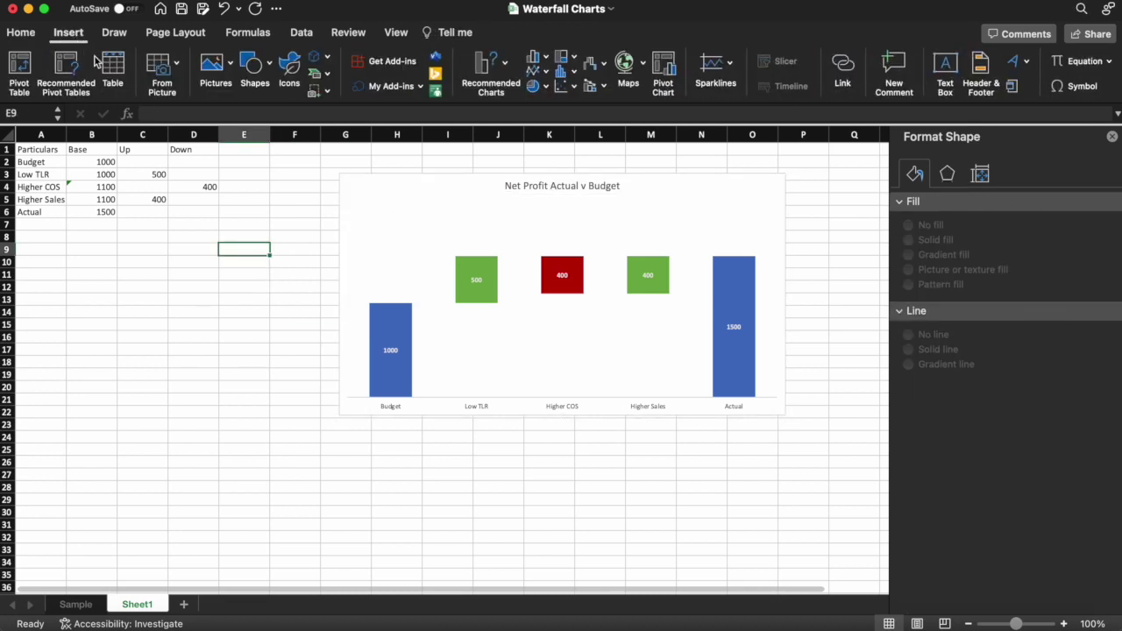
left_click(252, 68)
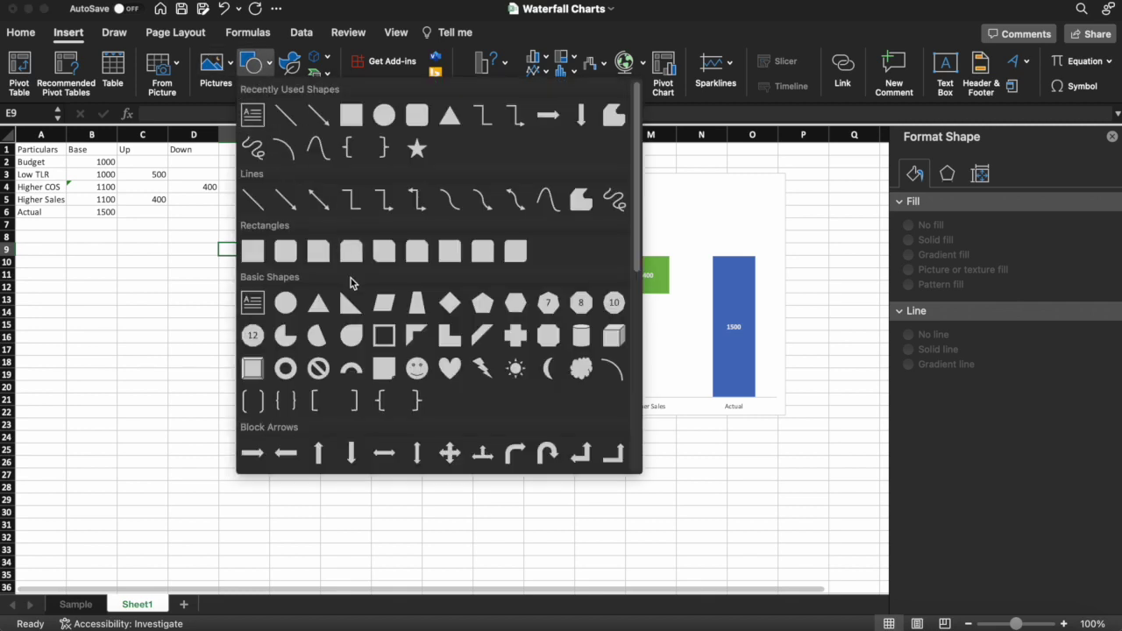
scroll(351, 281, "down", 6)
scroll(350, 282, "down", 3)
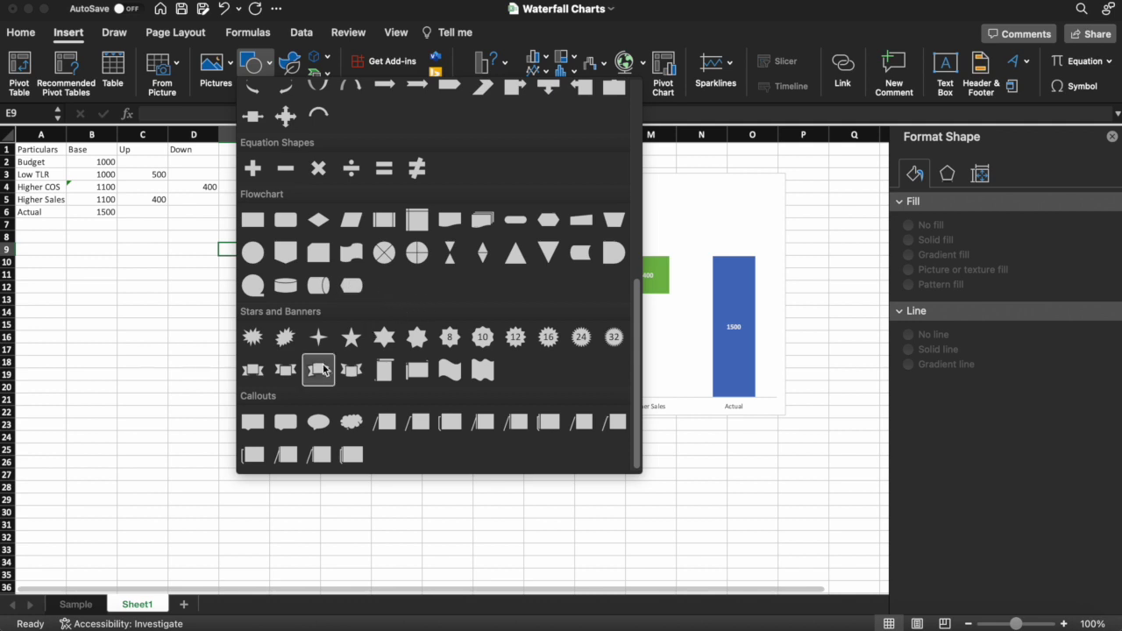
left_click(285, 423)
left_click_drag(156, 345, 286, 399)
left_click_drag(193, 405, 220, 416)
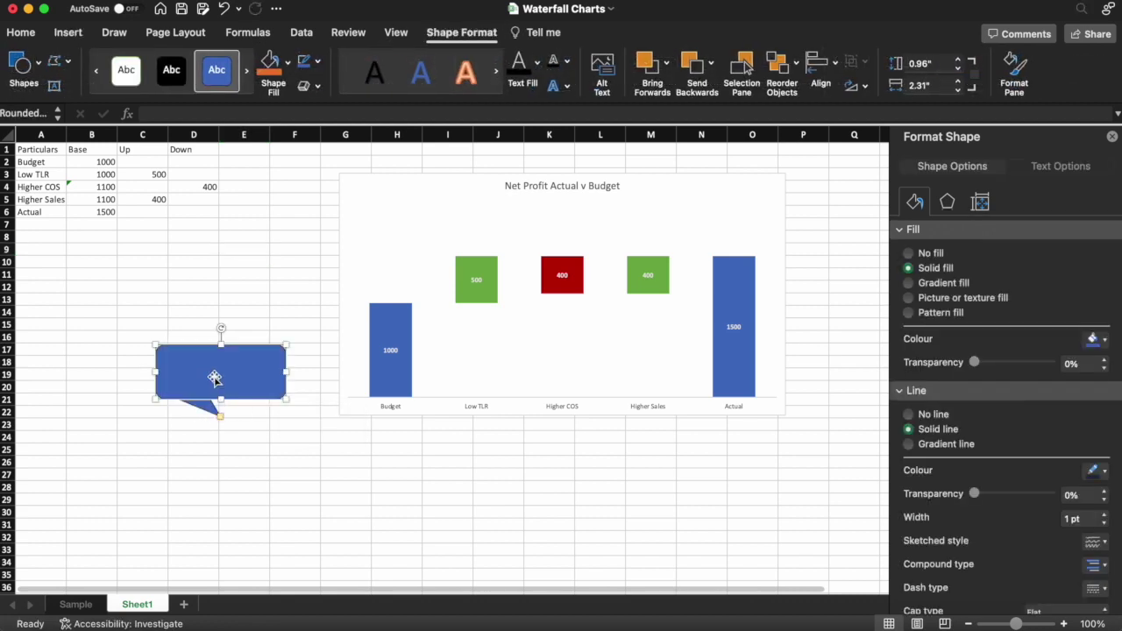
Step: Enter "Lower hirings driving less pay costs" in the callout, reduce its height to about 0.71" and point it at the Low TLR column
right_click(214, 378)
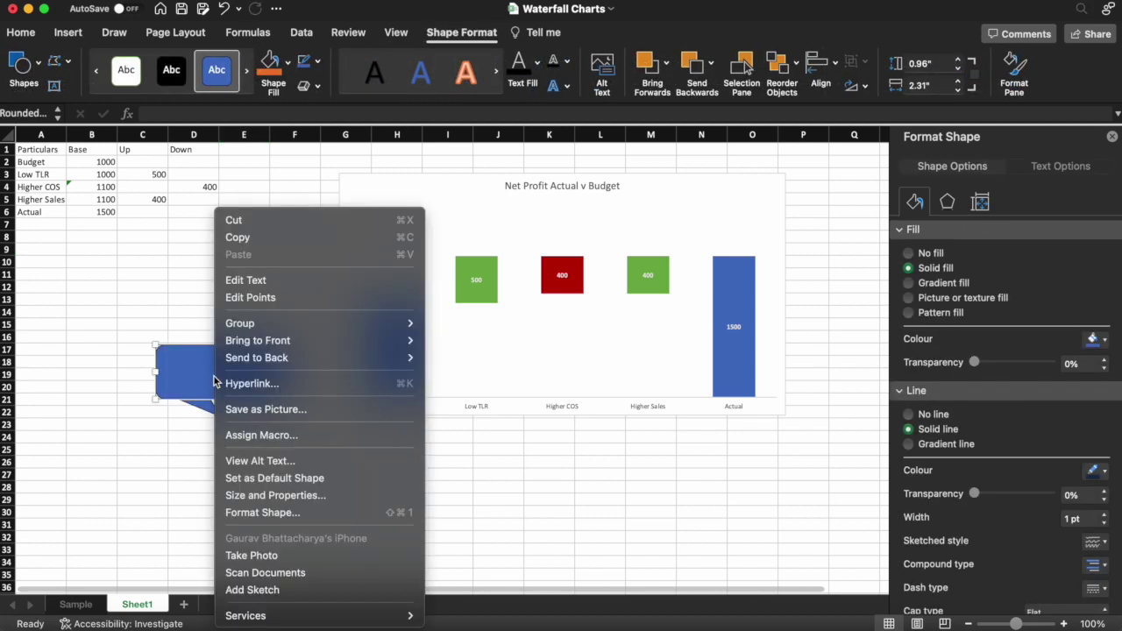
left_click(259, 282)
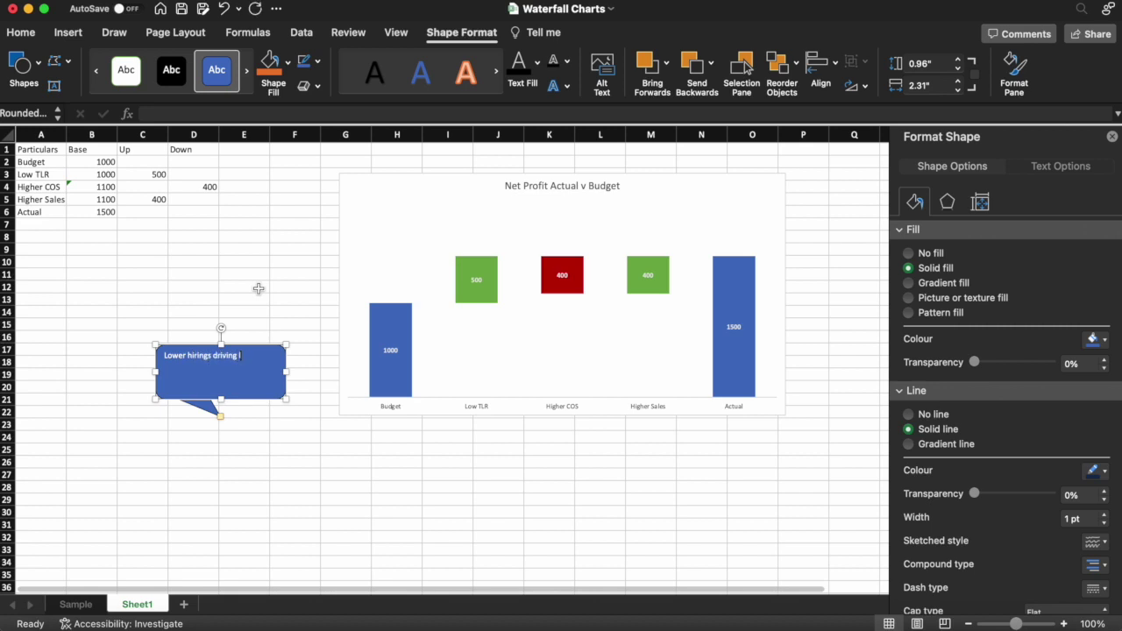
type("costs")
left_click(243, 422)
left_click(250, 389)
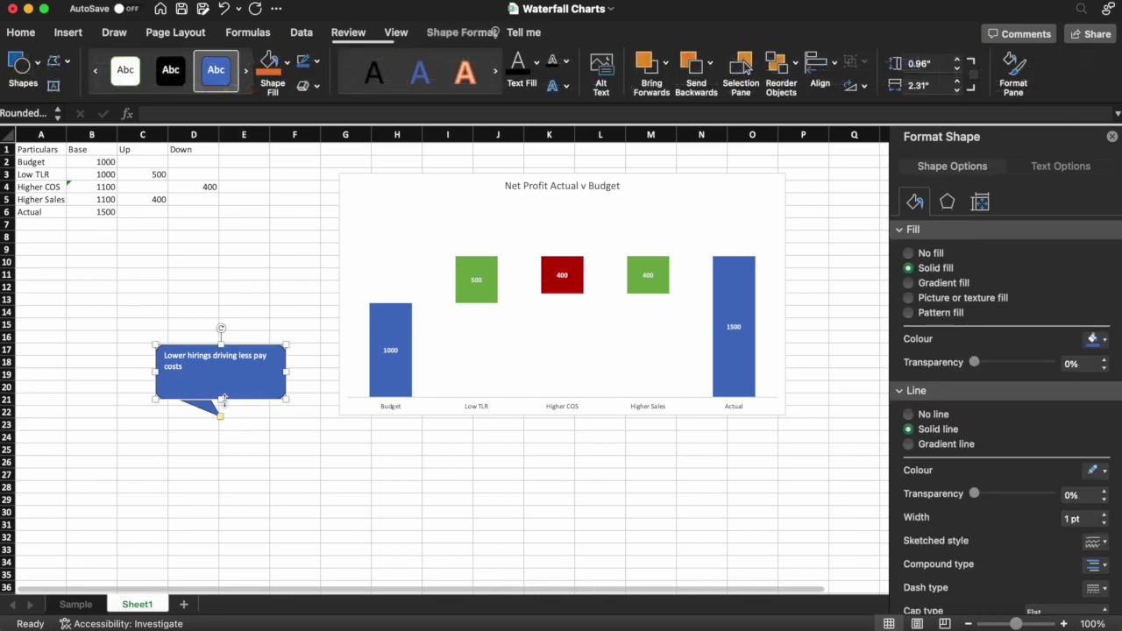
left_click_drag(221, 399, 419, 262)
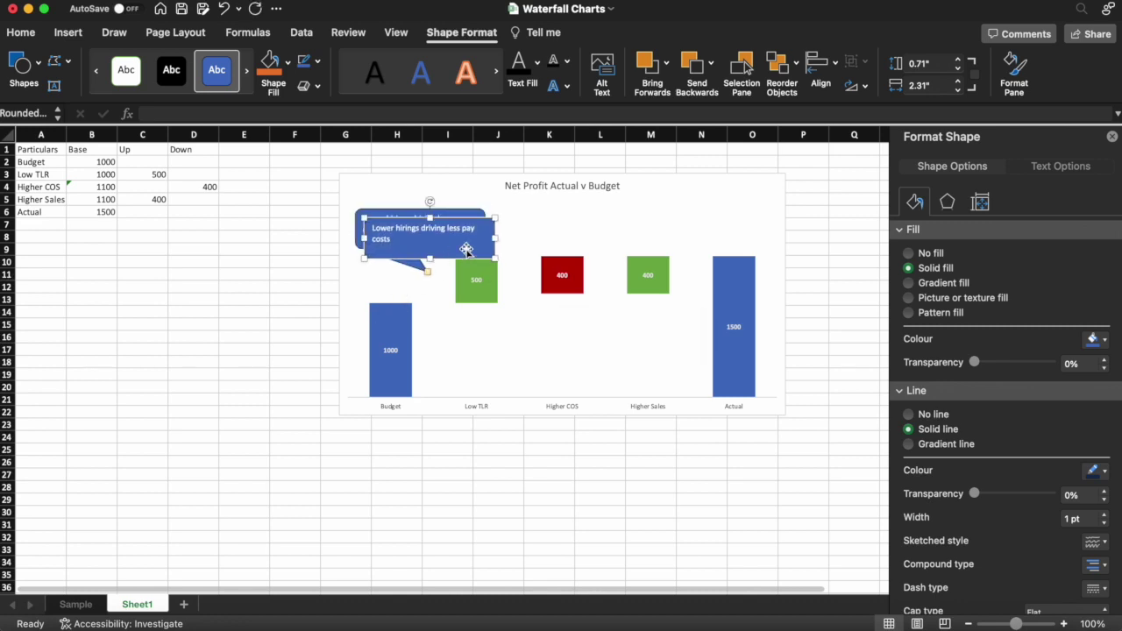
Step: Place a copy of the callout above the Higher COS column and change its text to "Higher demand driving higher productions costs"
left_click_drag(460, 236, 574, 254)
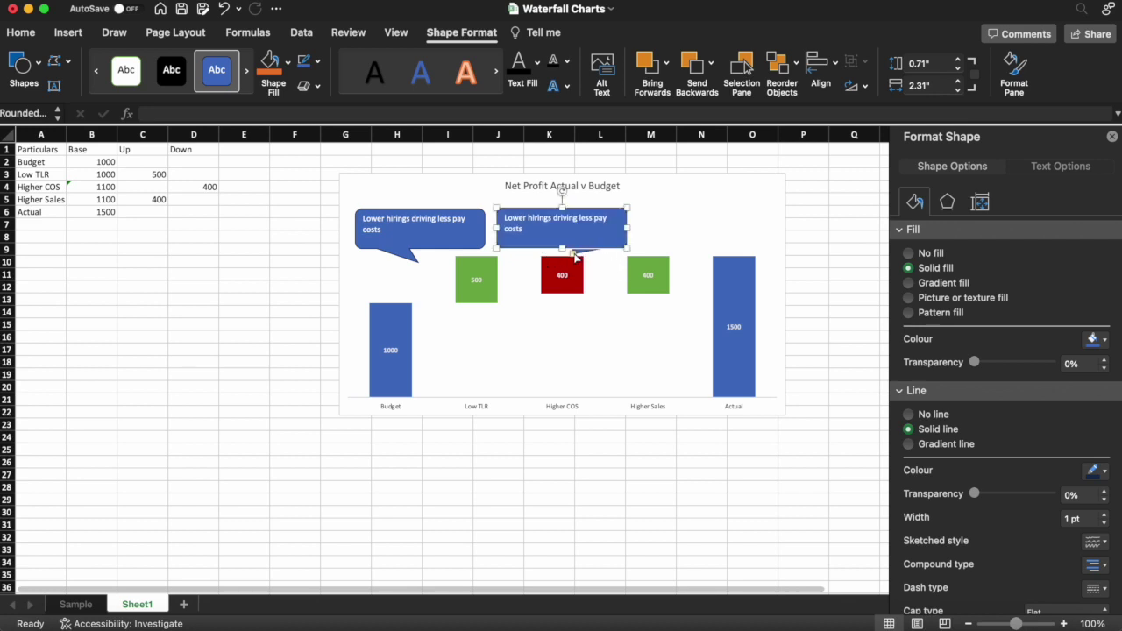
triple_click(508, 218)
type("Higher demand driving hi")
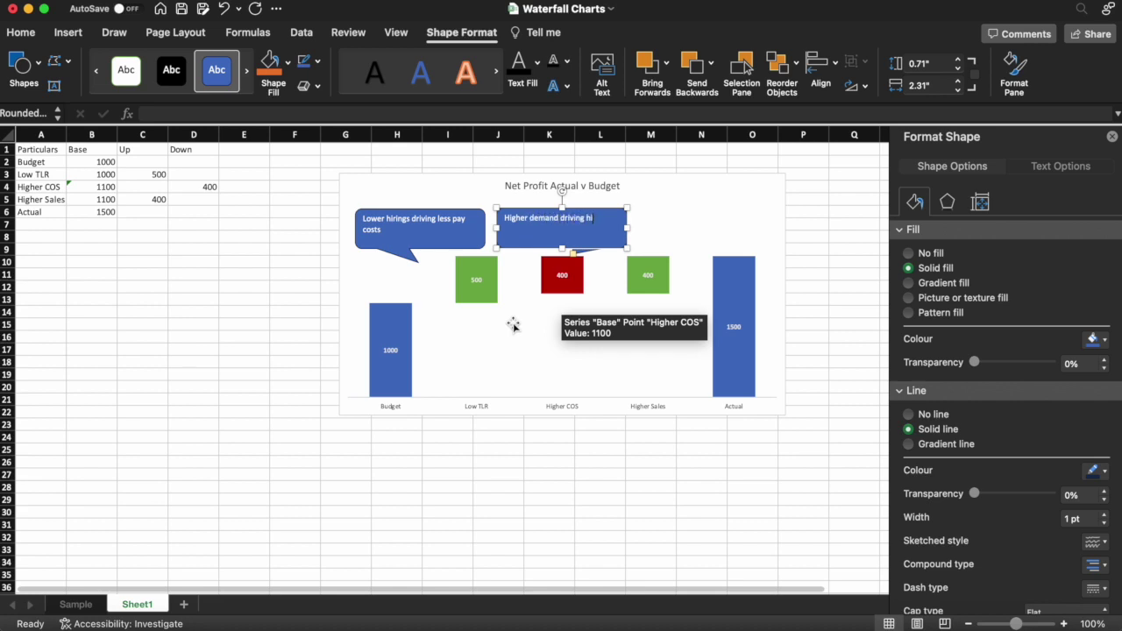
type("c")
key("BackSpace")
key("BackSpace")
type("oductions costs")
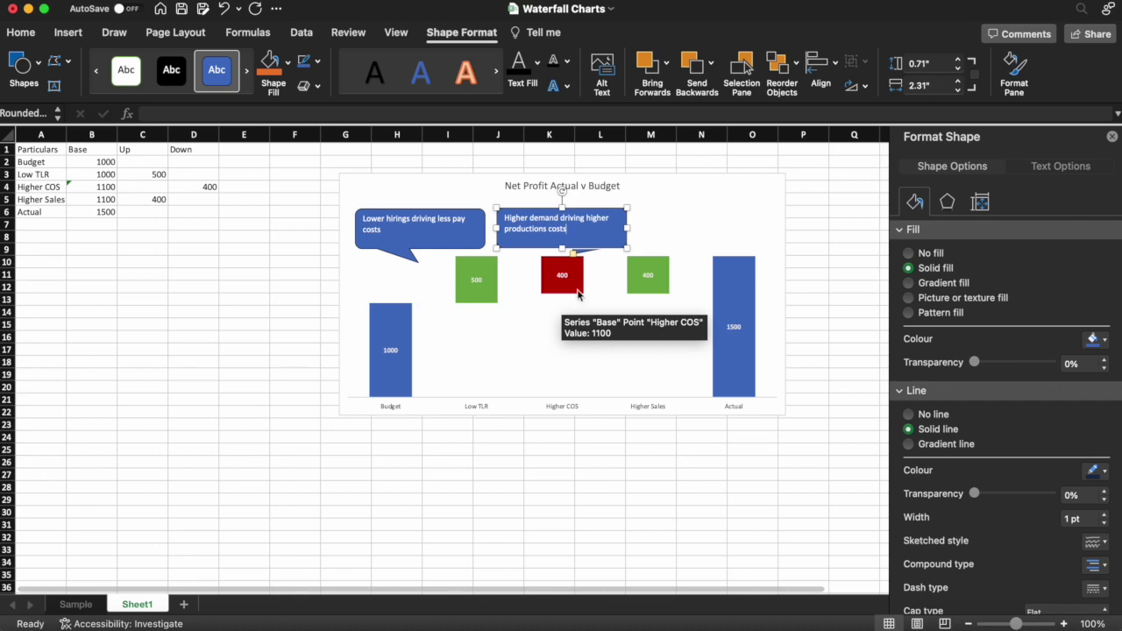
left_click(593, 479)
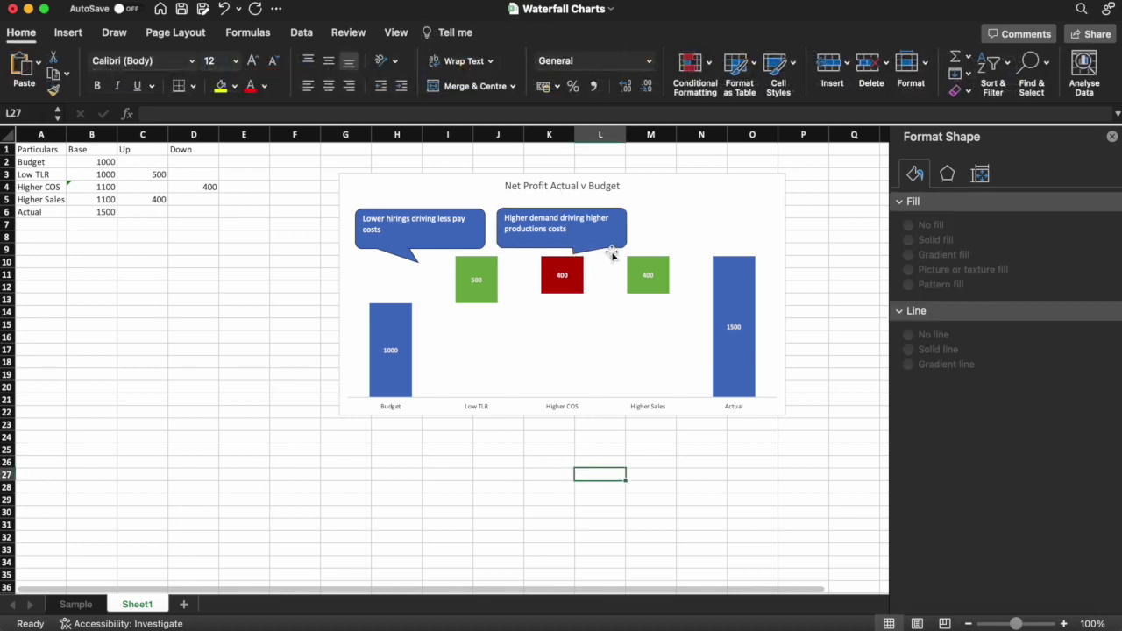
Step: Place another callout copy above the Higher Sales column, reading "Higher sales due to the impact of recent marketing strategy"
left_click(611, 248)
left_click_drag(611, 248, 668, 255)
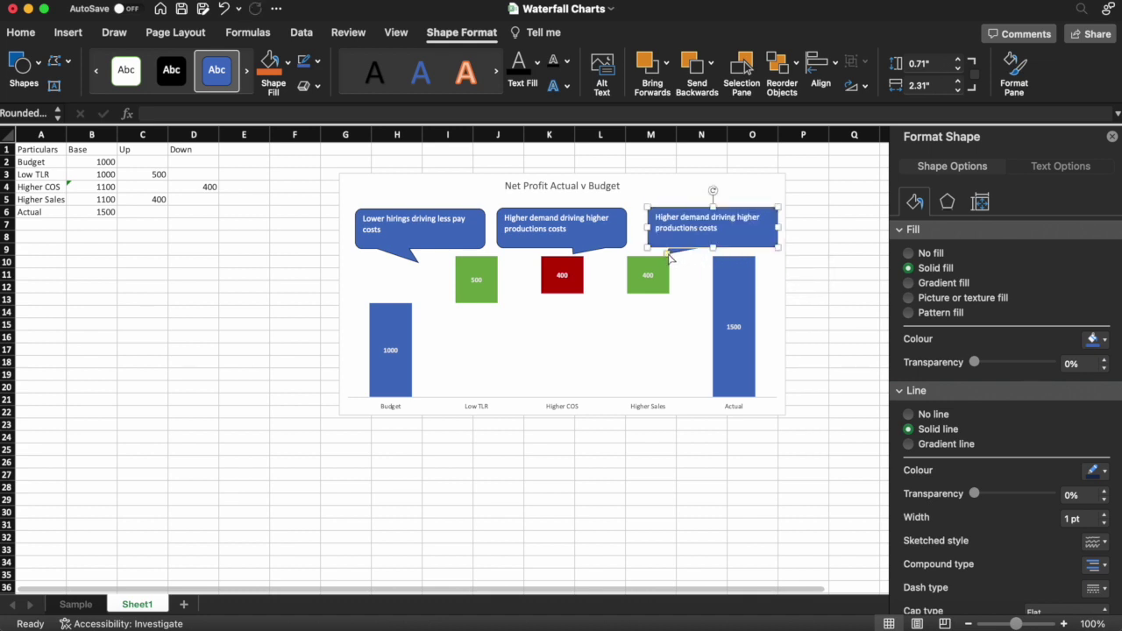
left_click_drag(656, 217, 710, 230)
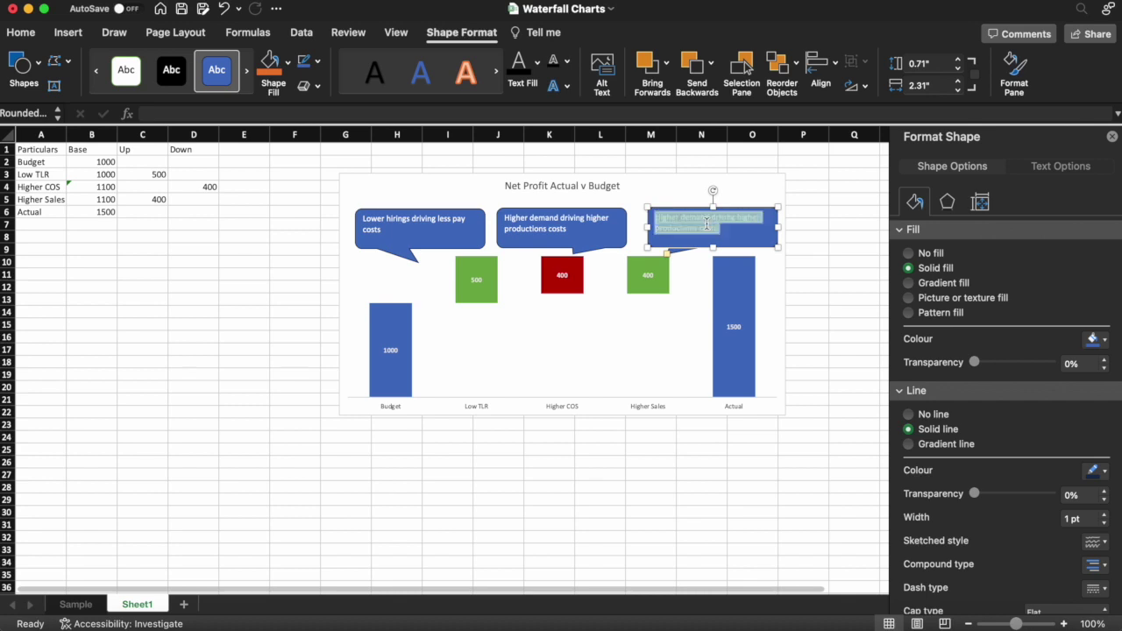
type("H")
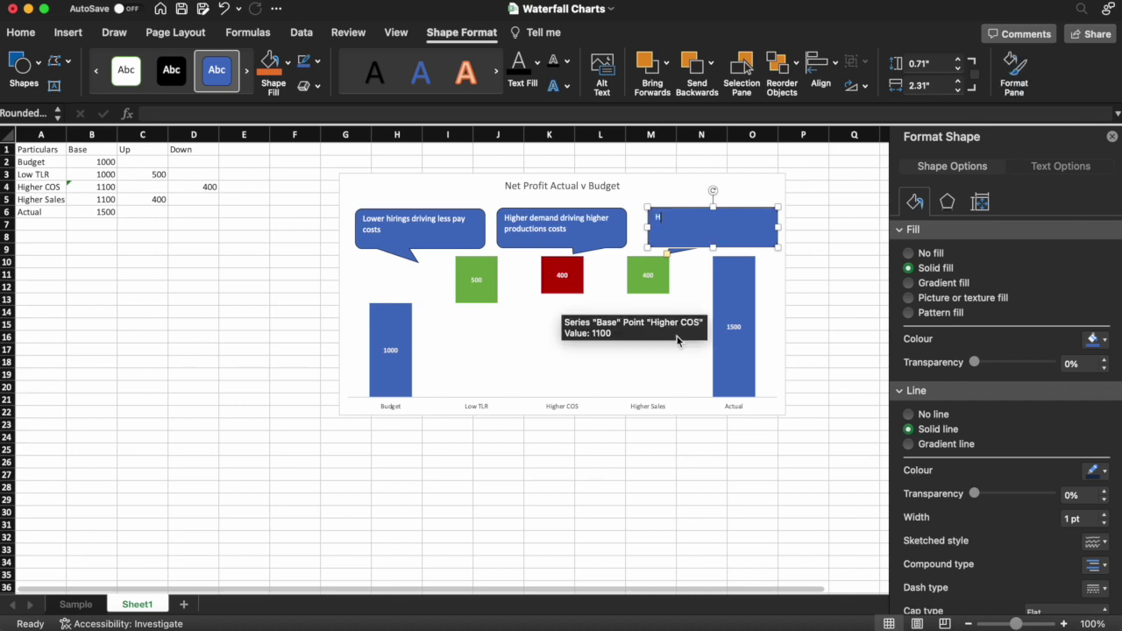
type("igher sales ")
type("due to the lum")
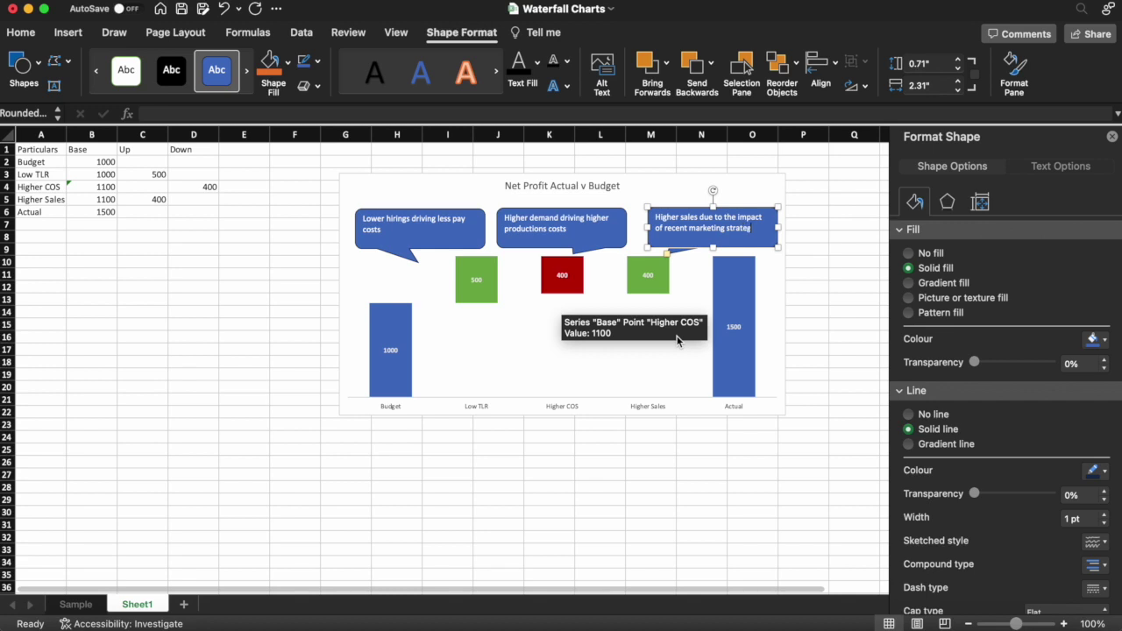
left_click(847, 298)
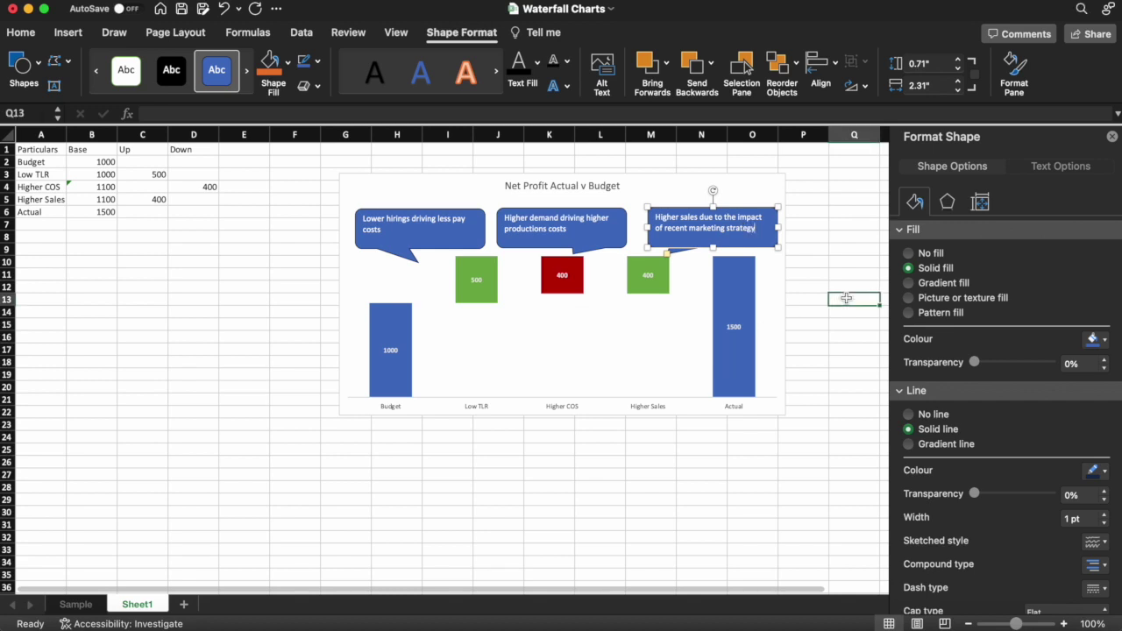
Step: Enlarge the chart title to 18 pt and make it bold
left_click(596, 187)
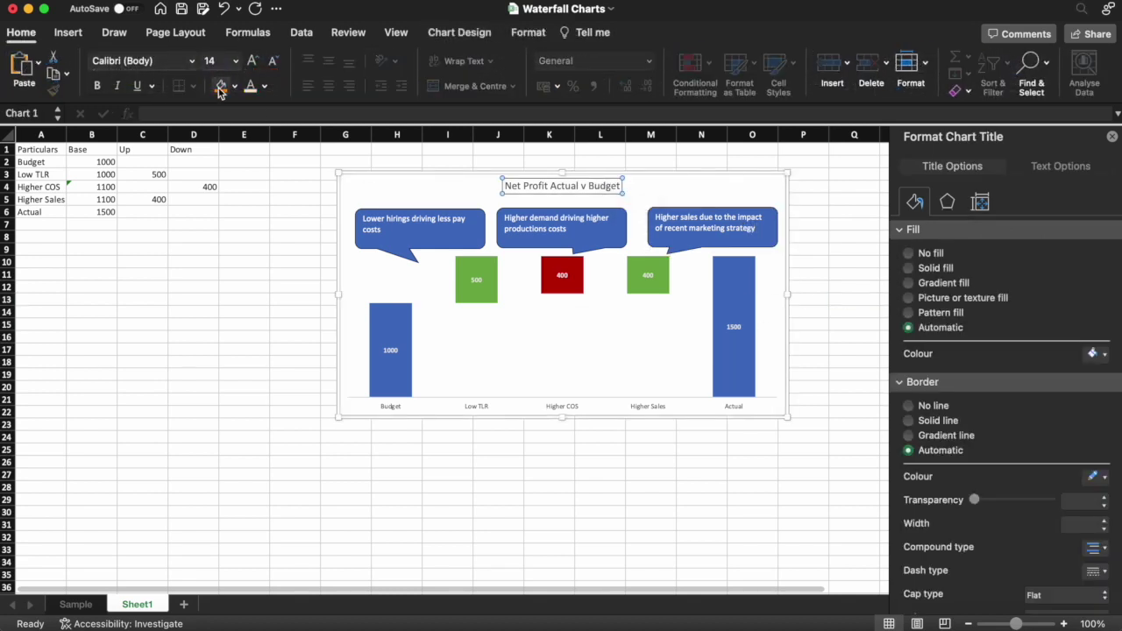
left_click(251, 62)
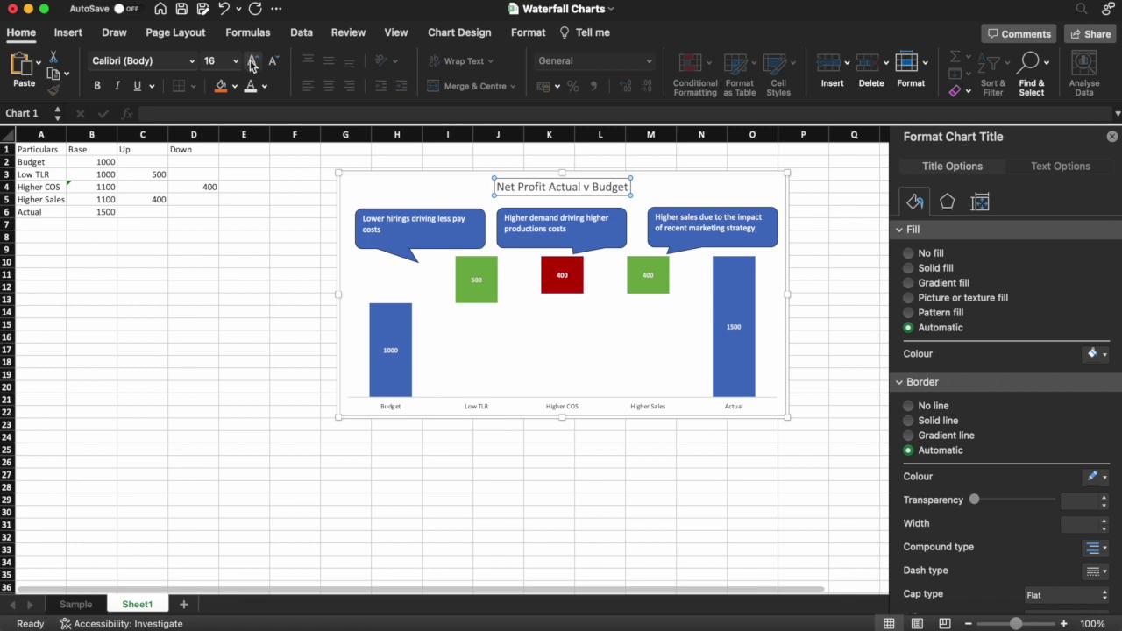
left_click(251, 62)
left_click(99, 87)
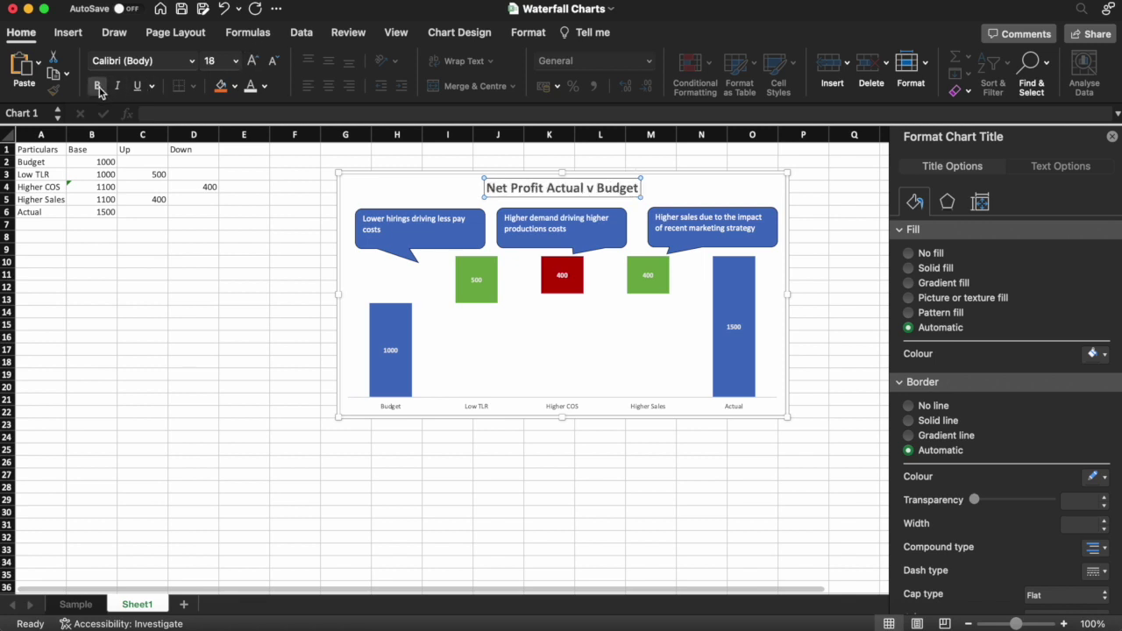
left_click(556, 462)
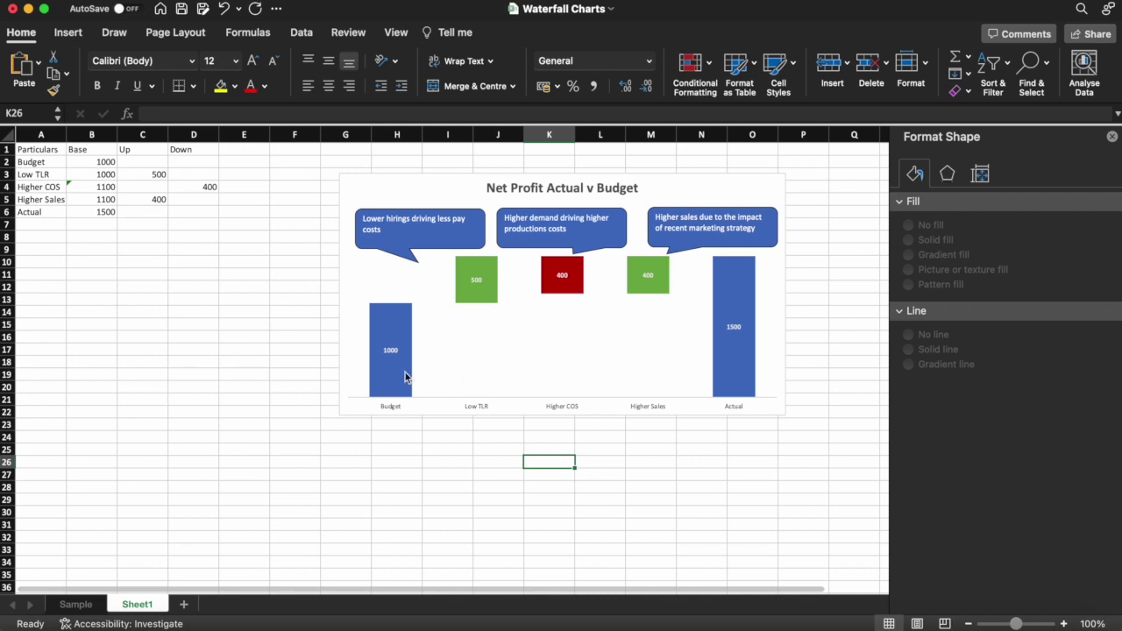
mouse_move(399, 398)
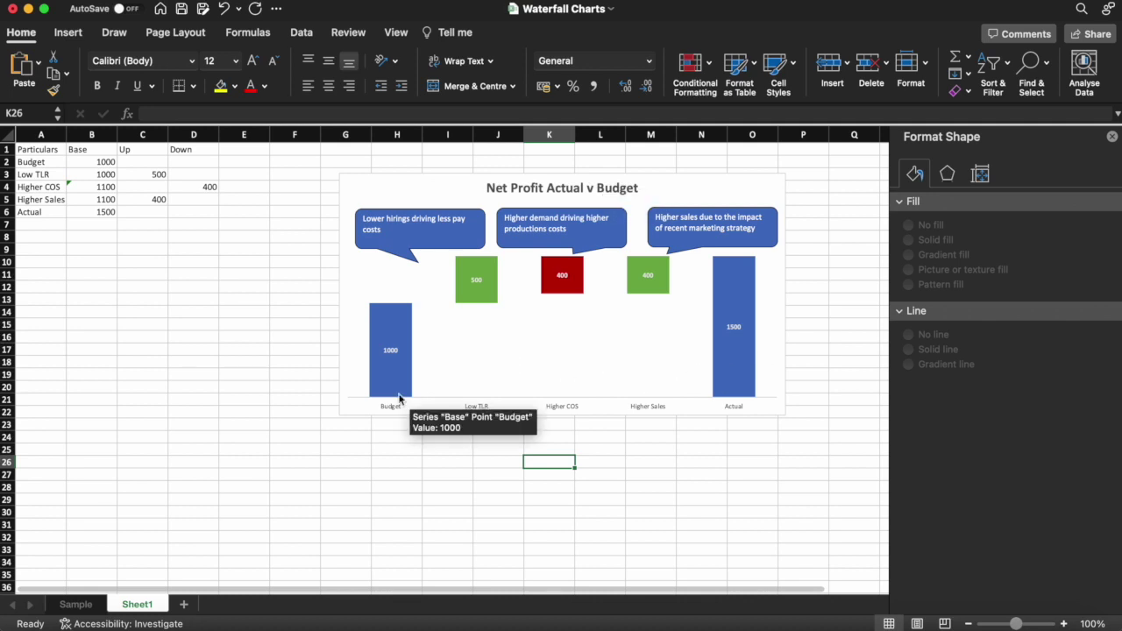